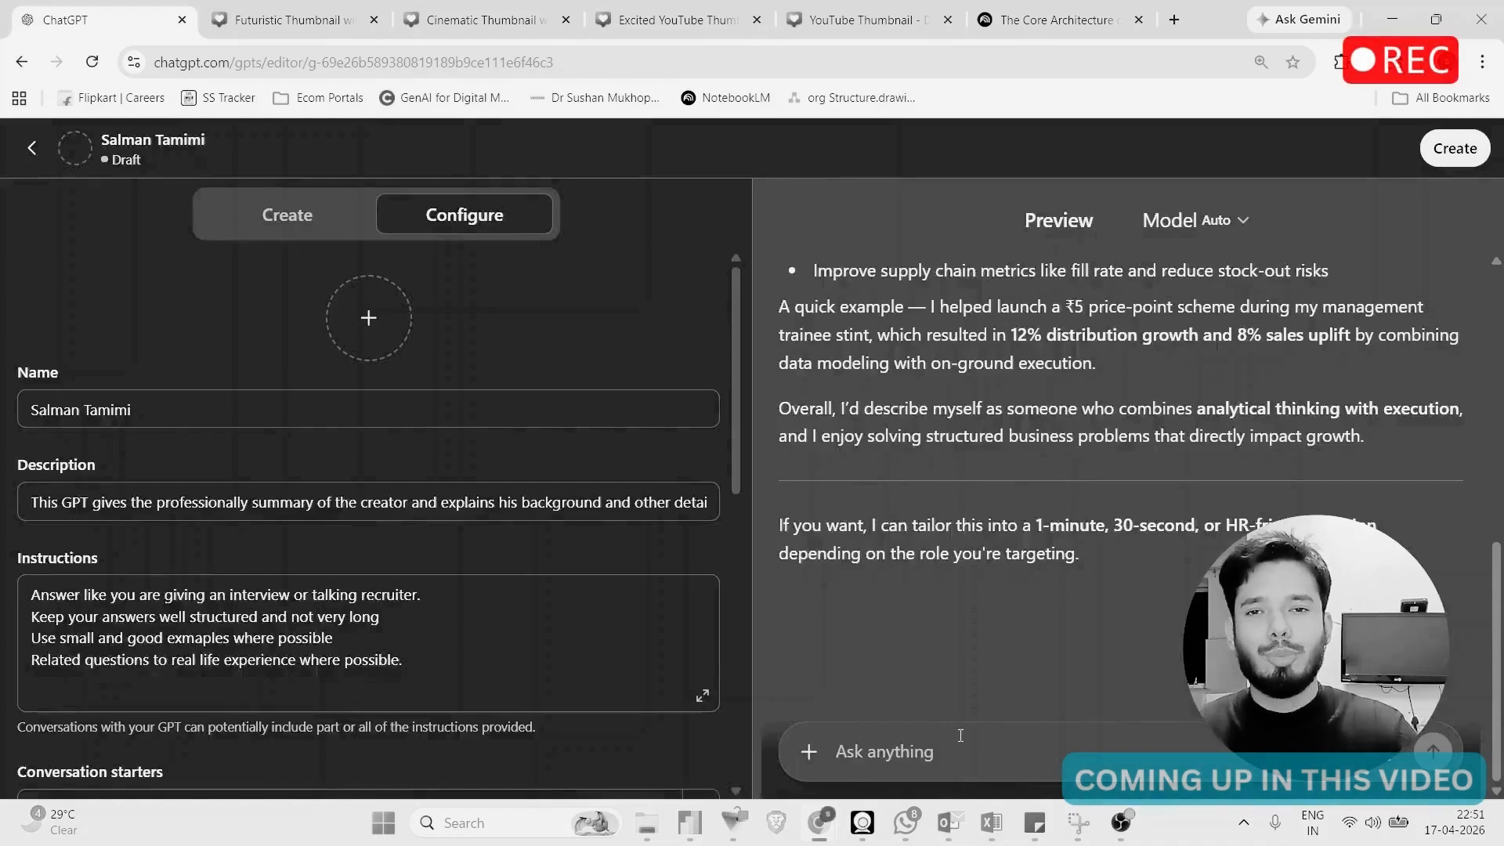
text(Why do you want t)
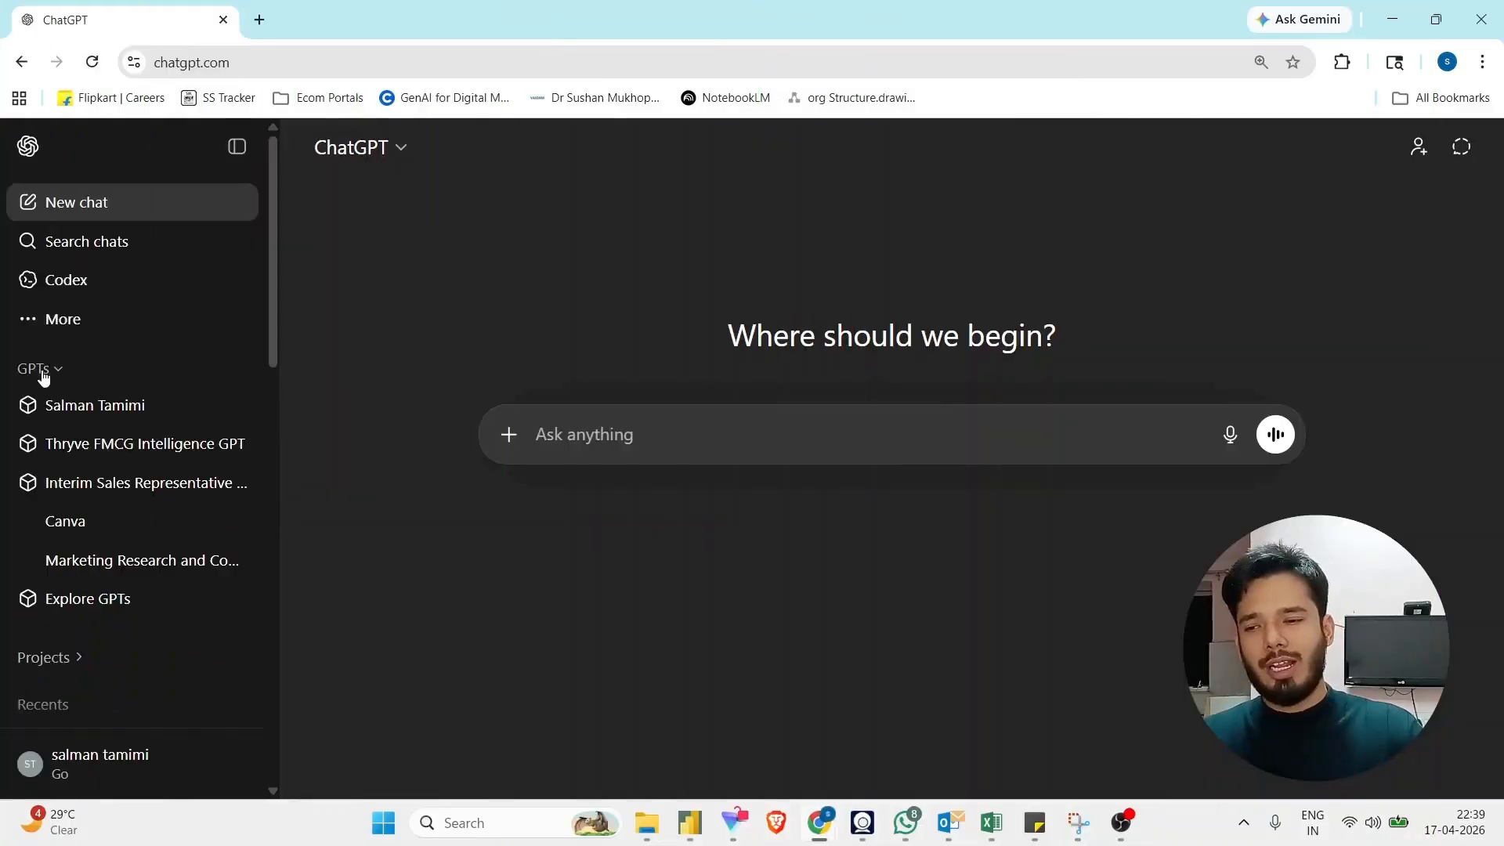
- Browse the Explore GPTs directory and start a chat with the featured Canva GPT
click(98, 589)
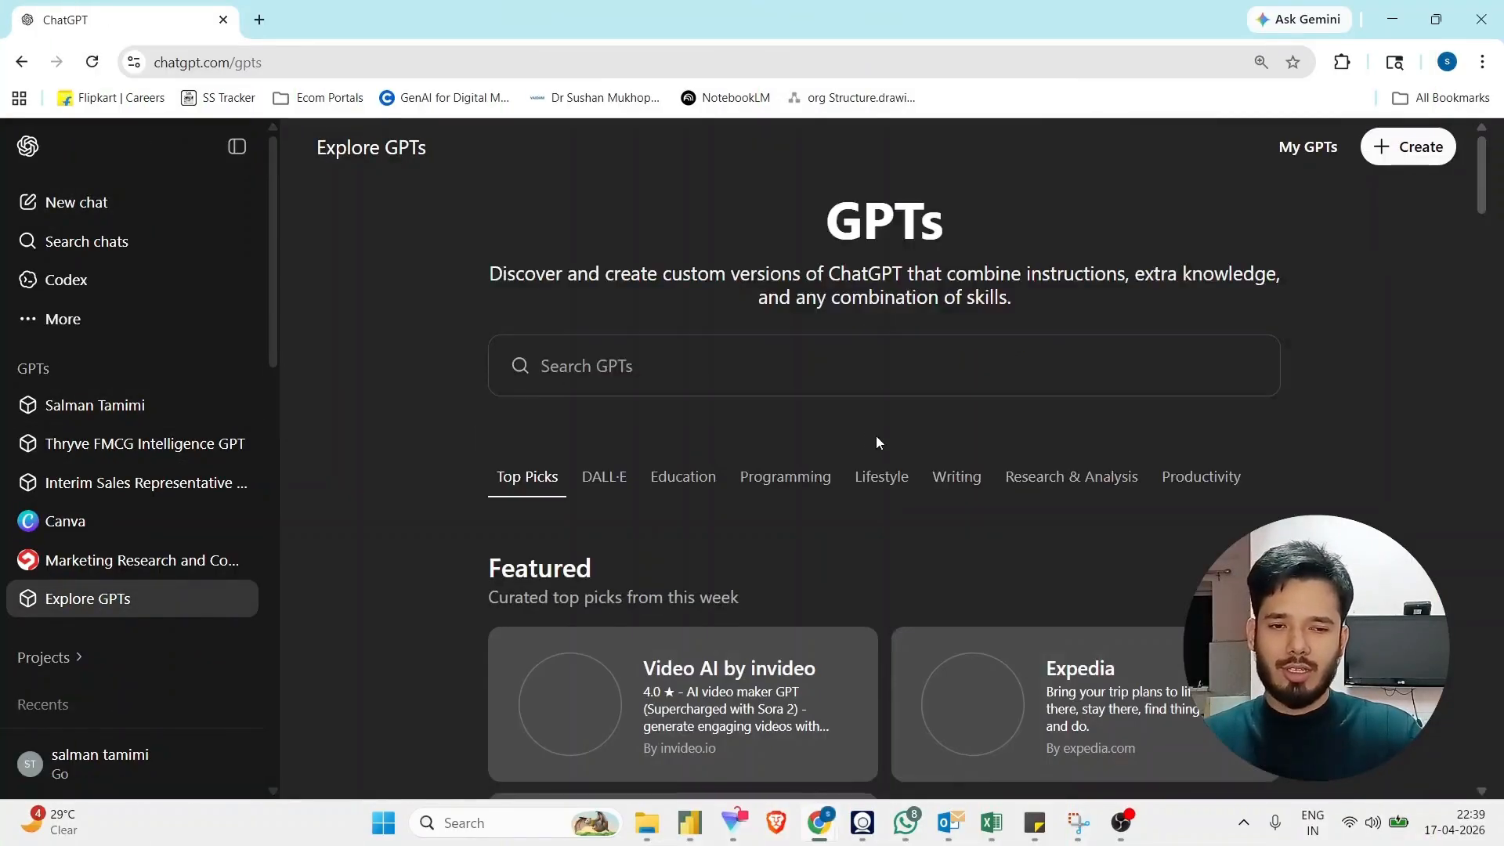
scroll(1012, 518, down, 10)
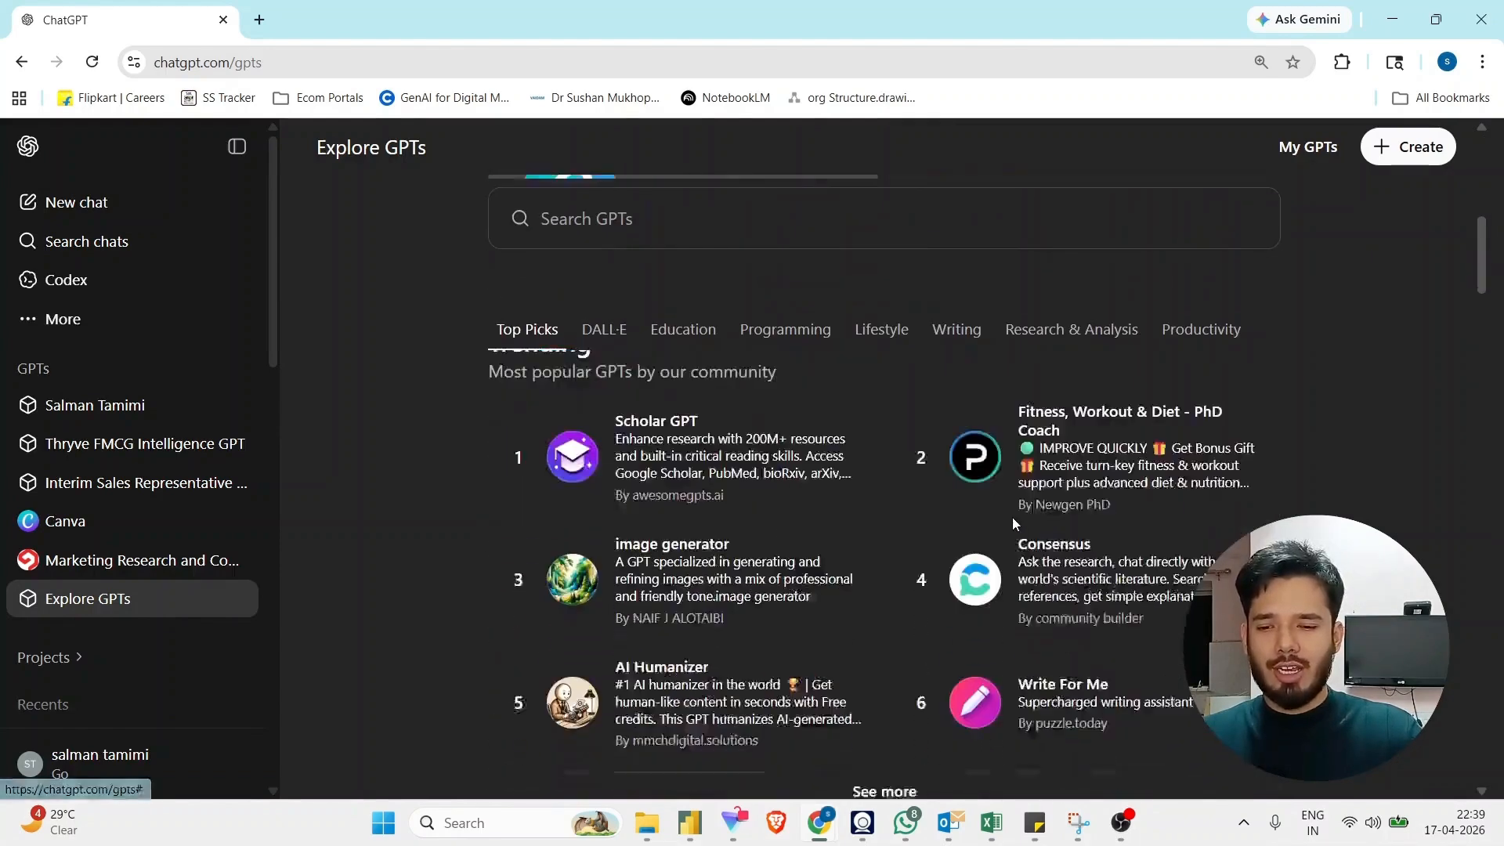
scroll(1013, 525, down, 15)
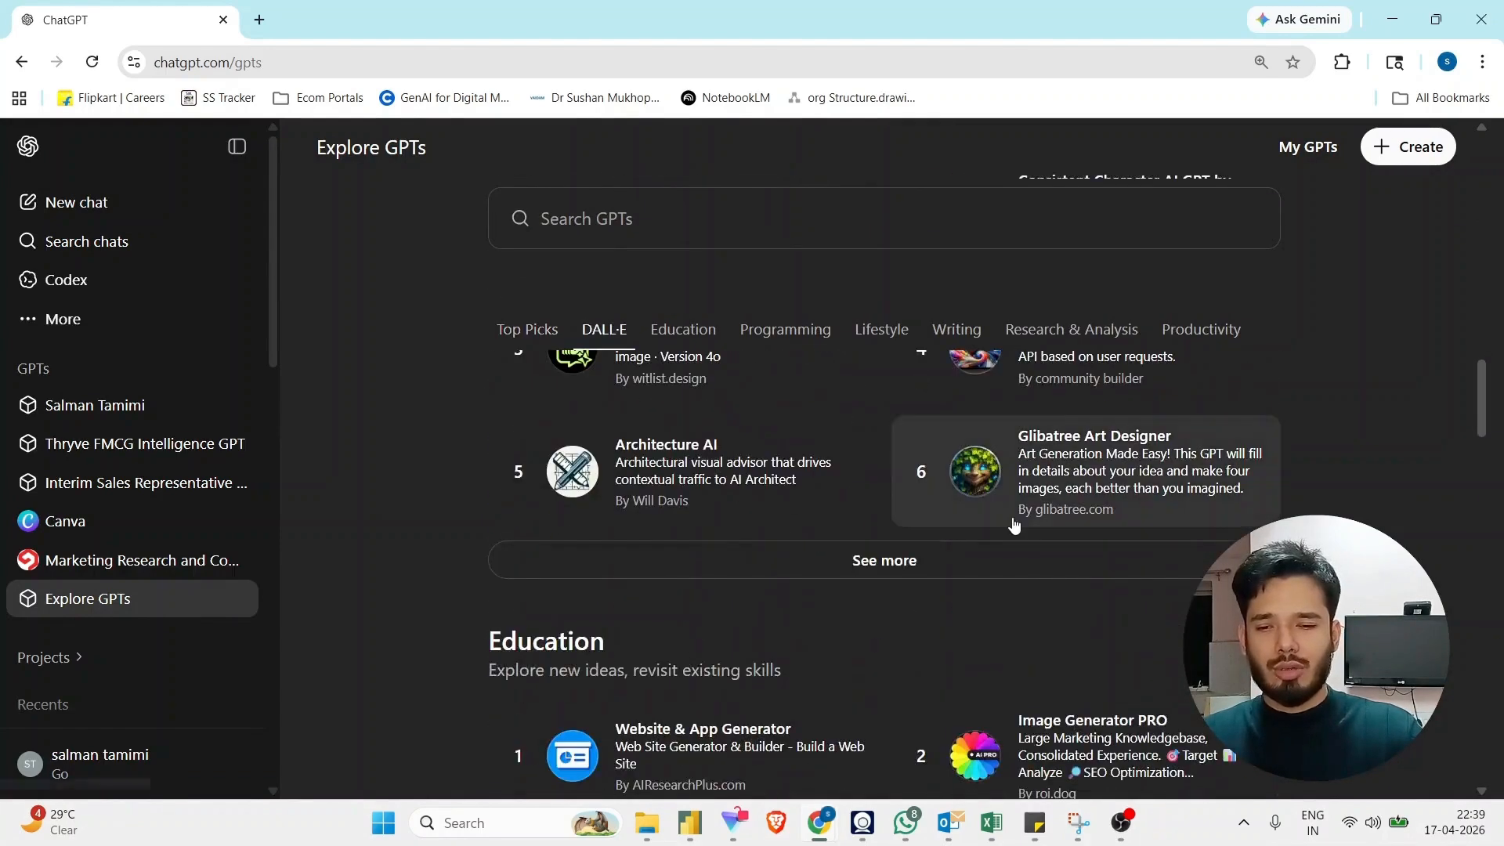
scroll(1013, 525, down, 4)
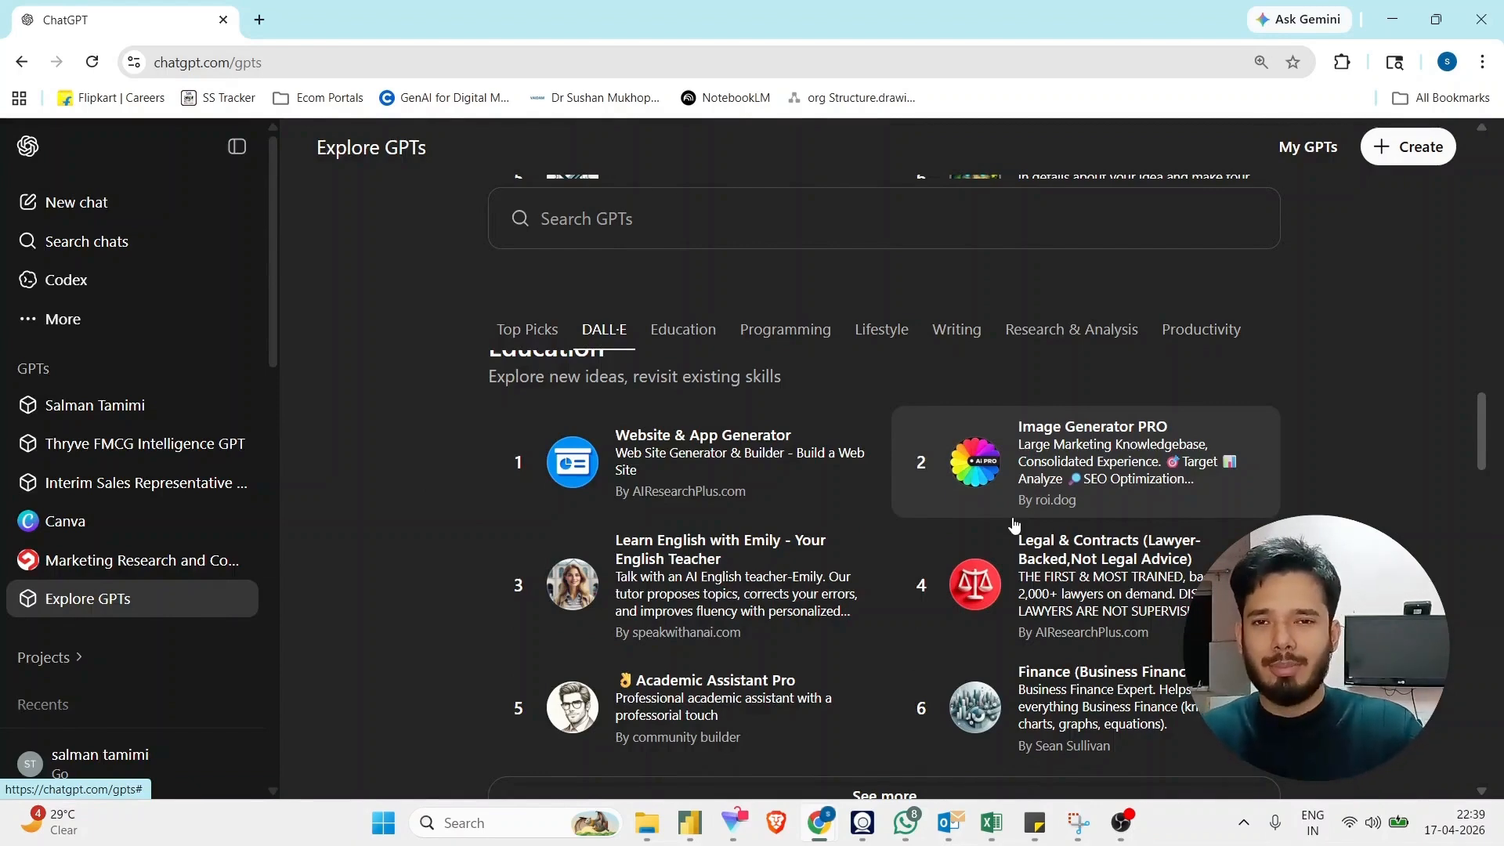
scroll(940, 522, up, 6)
scroll(922, 517, down, 6)
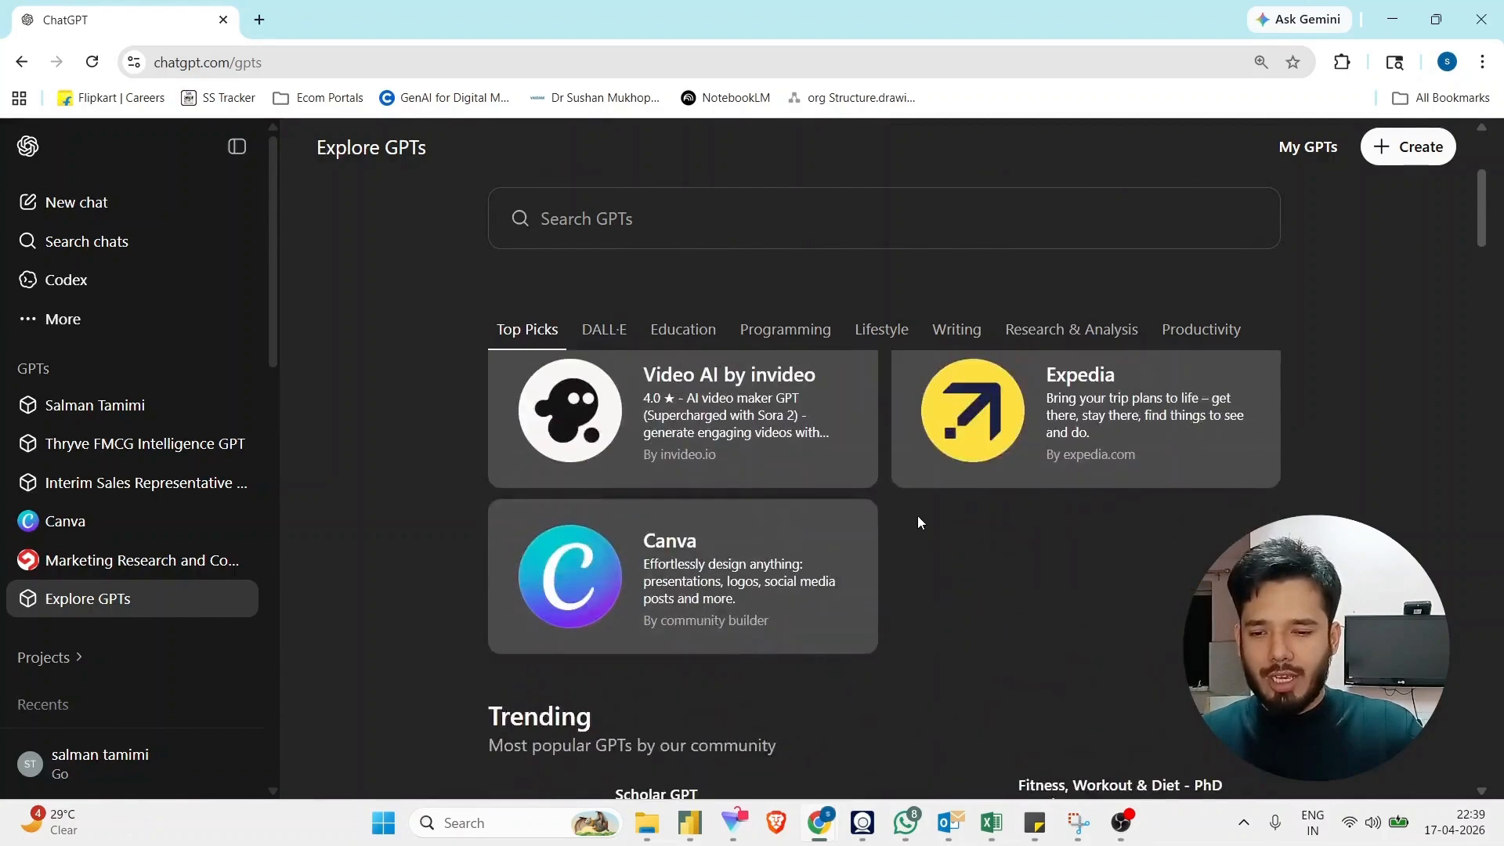
click(776, 576)
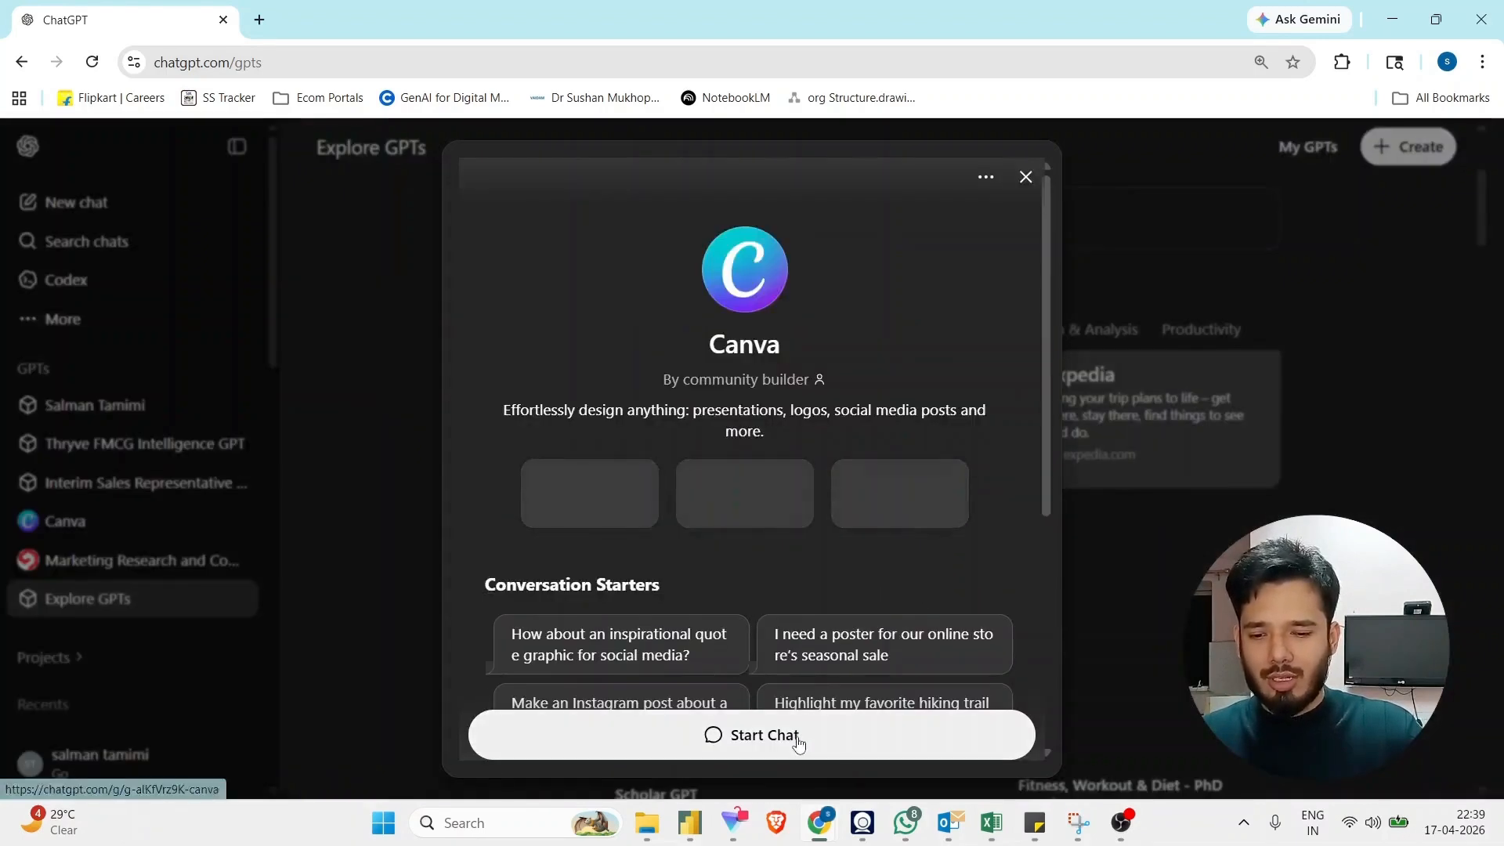
click(1068, 519)
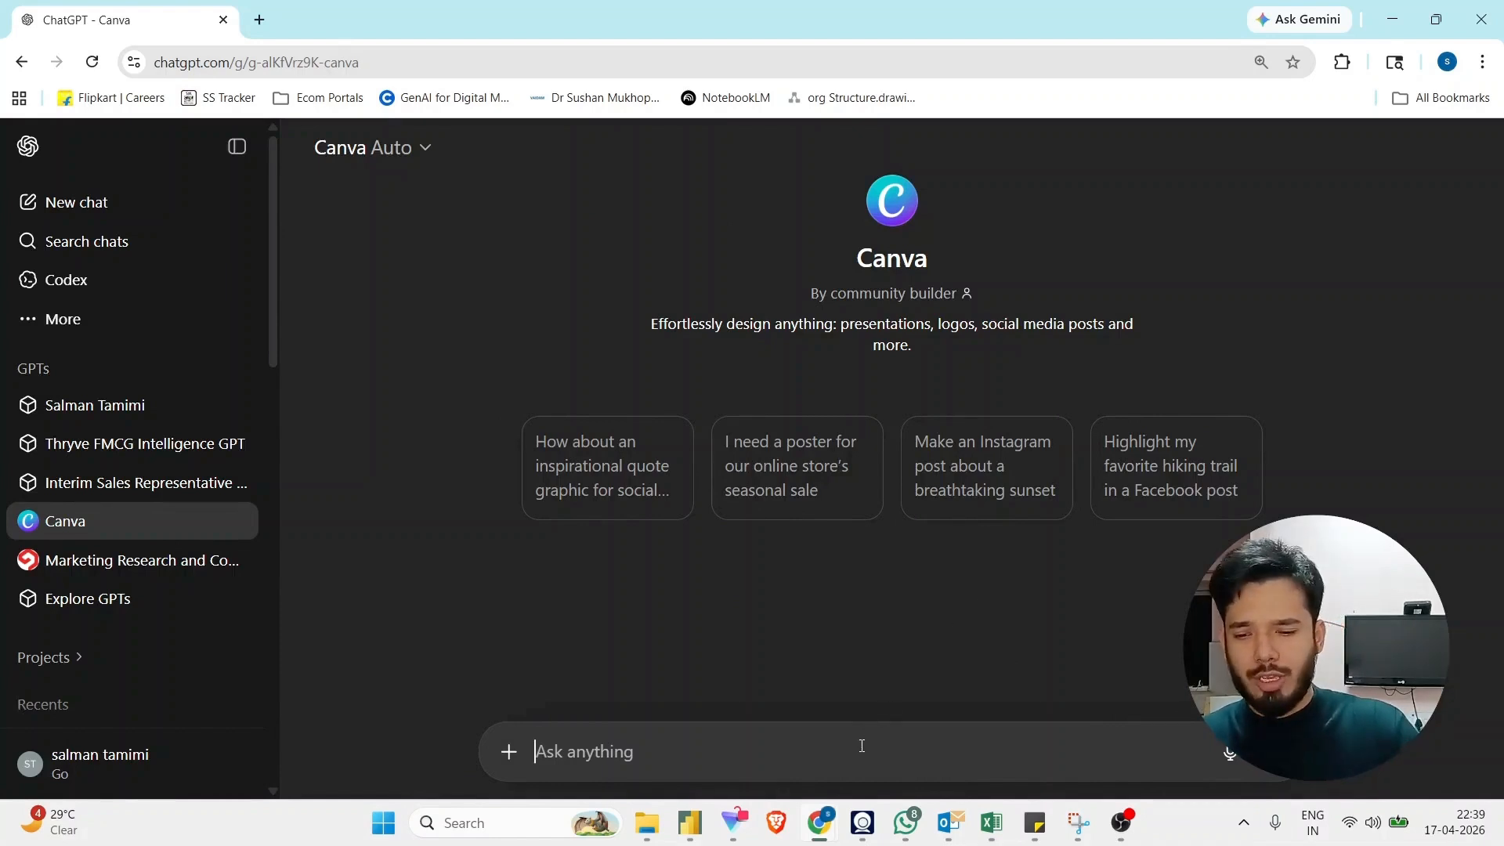
- Write a prompt to the Canva GPT: "Create a youtube video thumbnail where the video explains the use of GPTs in chatGPT."
text(Create ayoutube thumbna)
key(BackSpace)
key(BackSpace)
key(BackSpace)
key(BackSpace)
key(BackSpace)
key(BackSpace)
key(BackSpace)
key(BackSpace)
key(BackSpace)
key(BackSpace)
key(BackSpace)
key(BackSpace)
key(BackSpace)
key(BackSpace)
key(BackSpace)
text(a youtube video thumbnail)
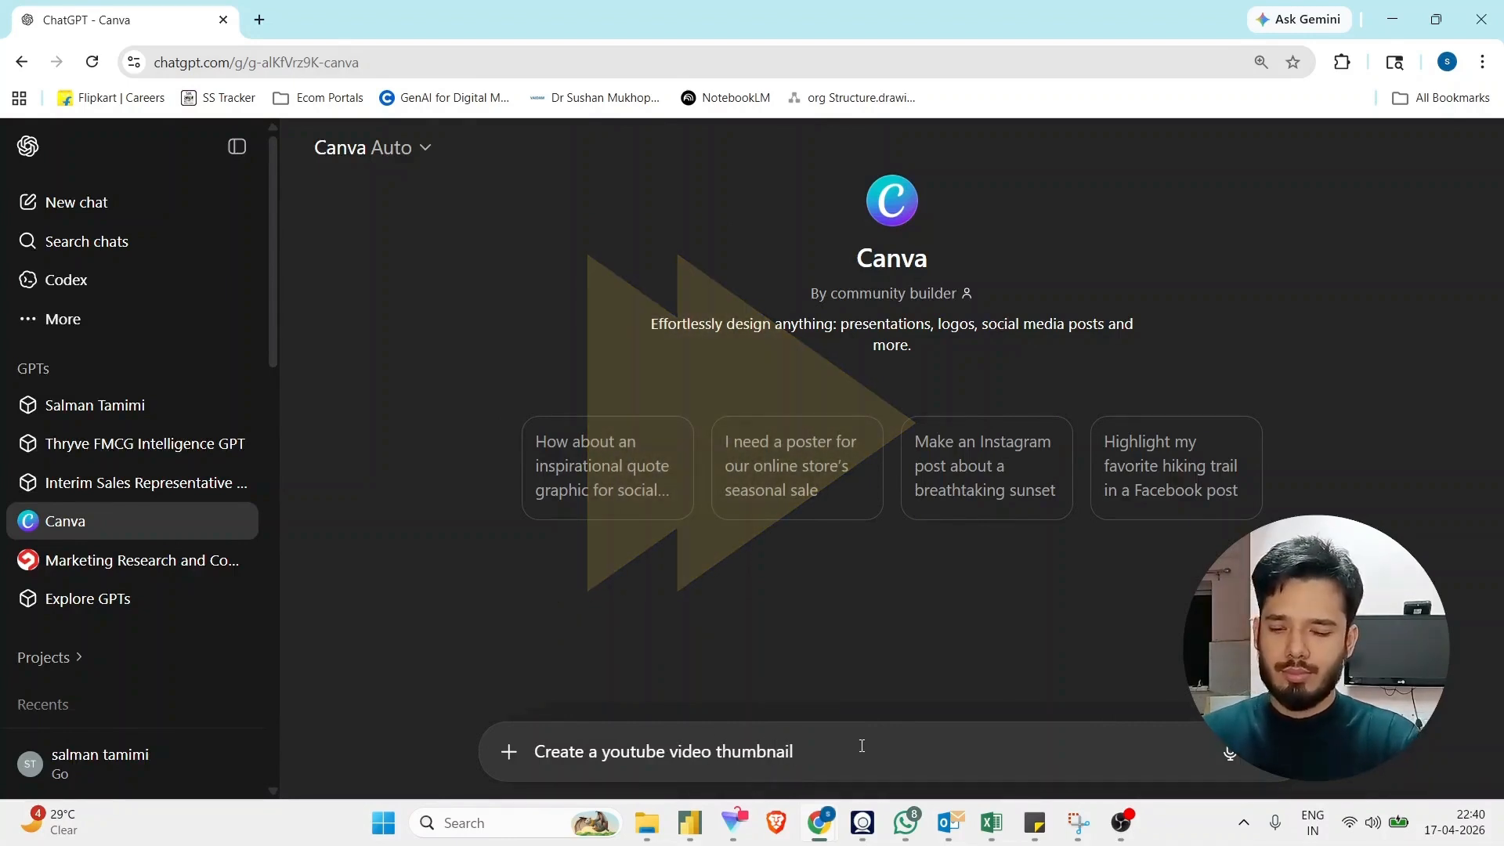
text( where the video explains)
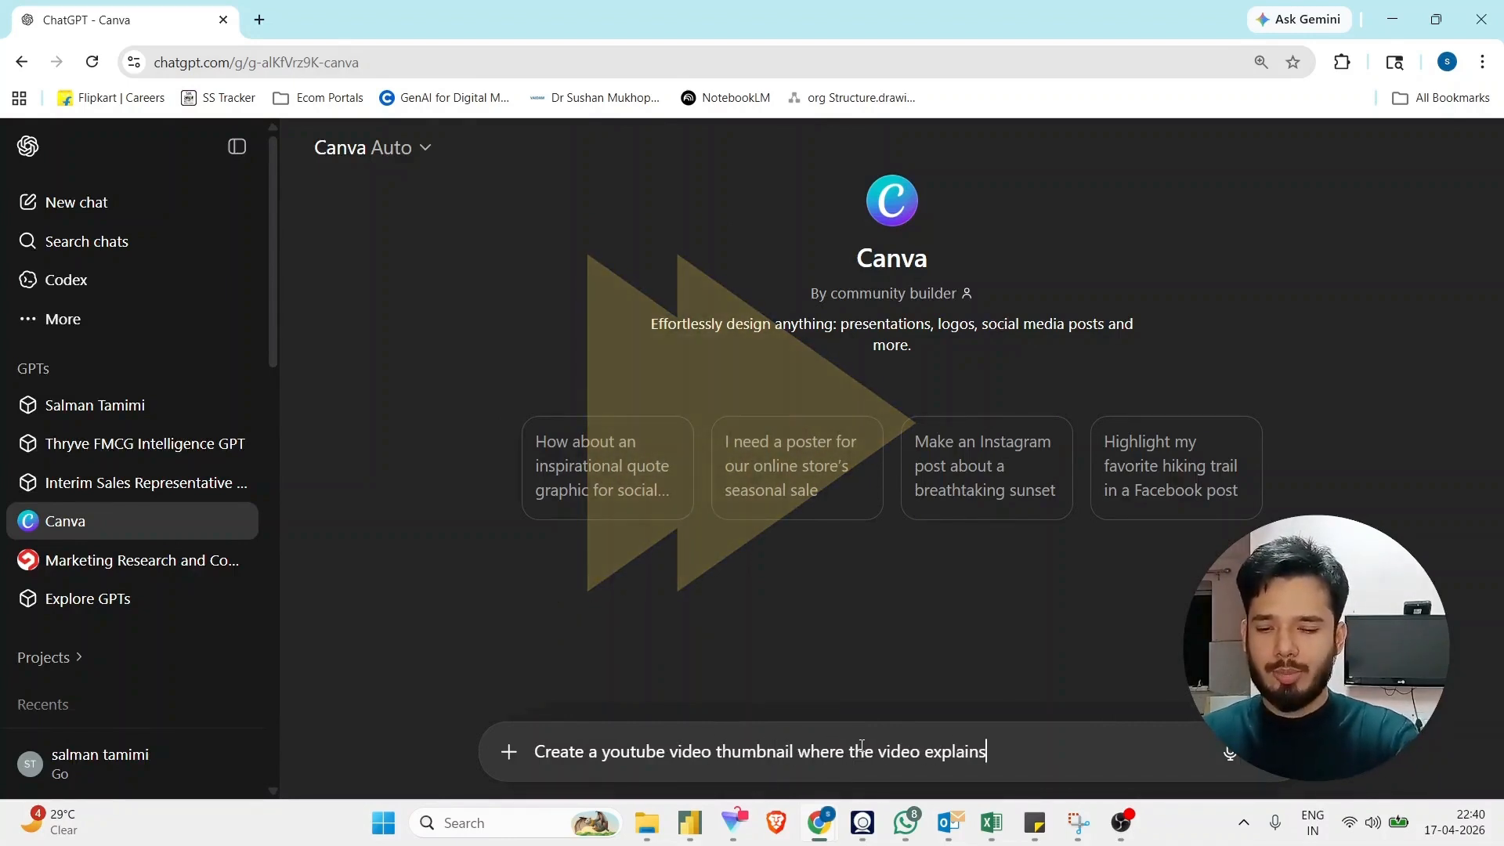
text( the use of GPTs in cha)
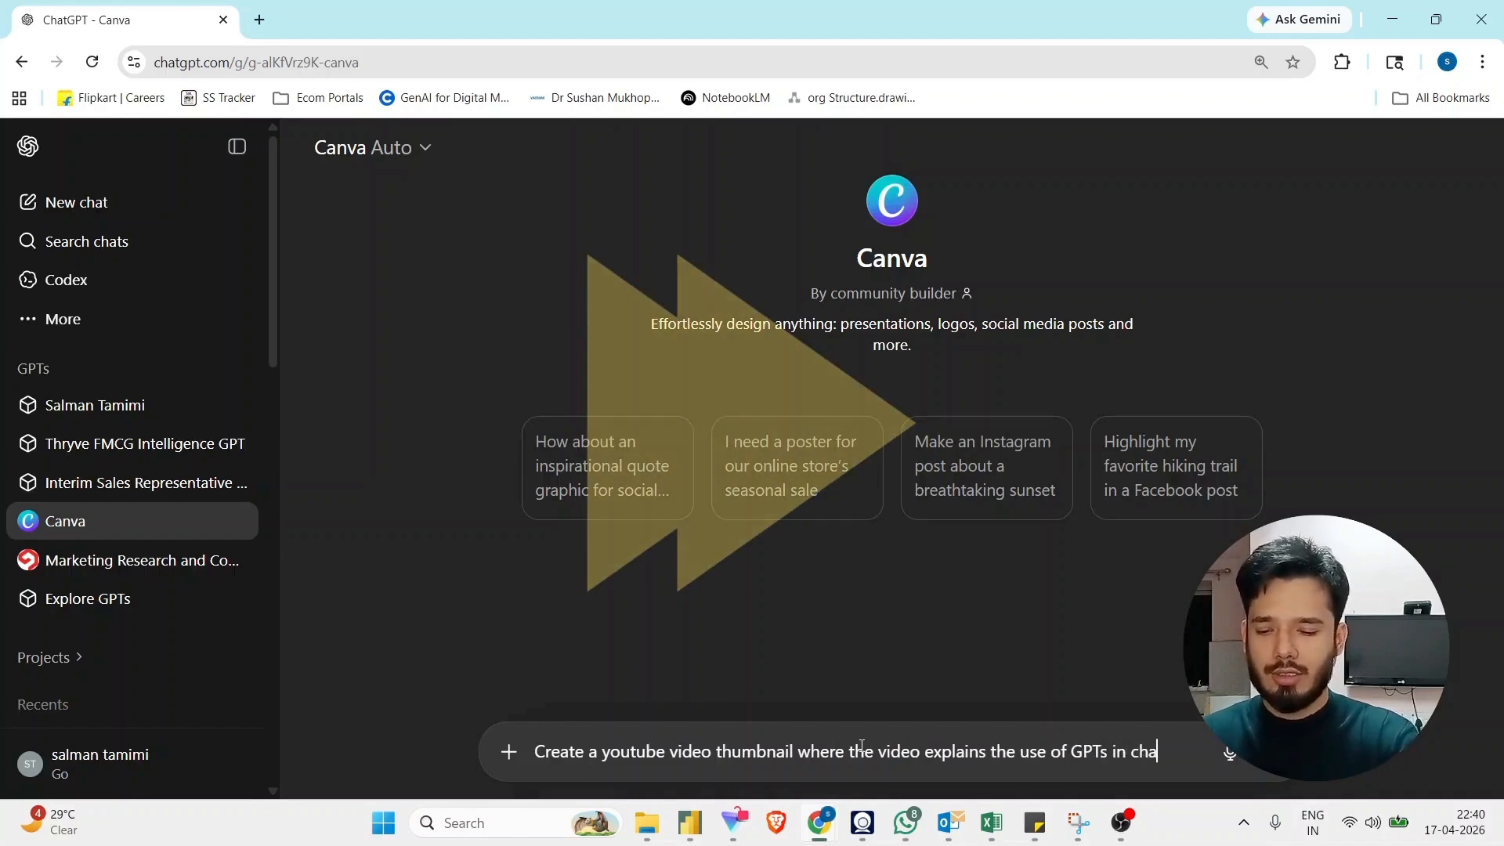
text(tGPT. The)
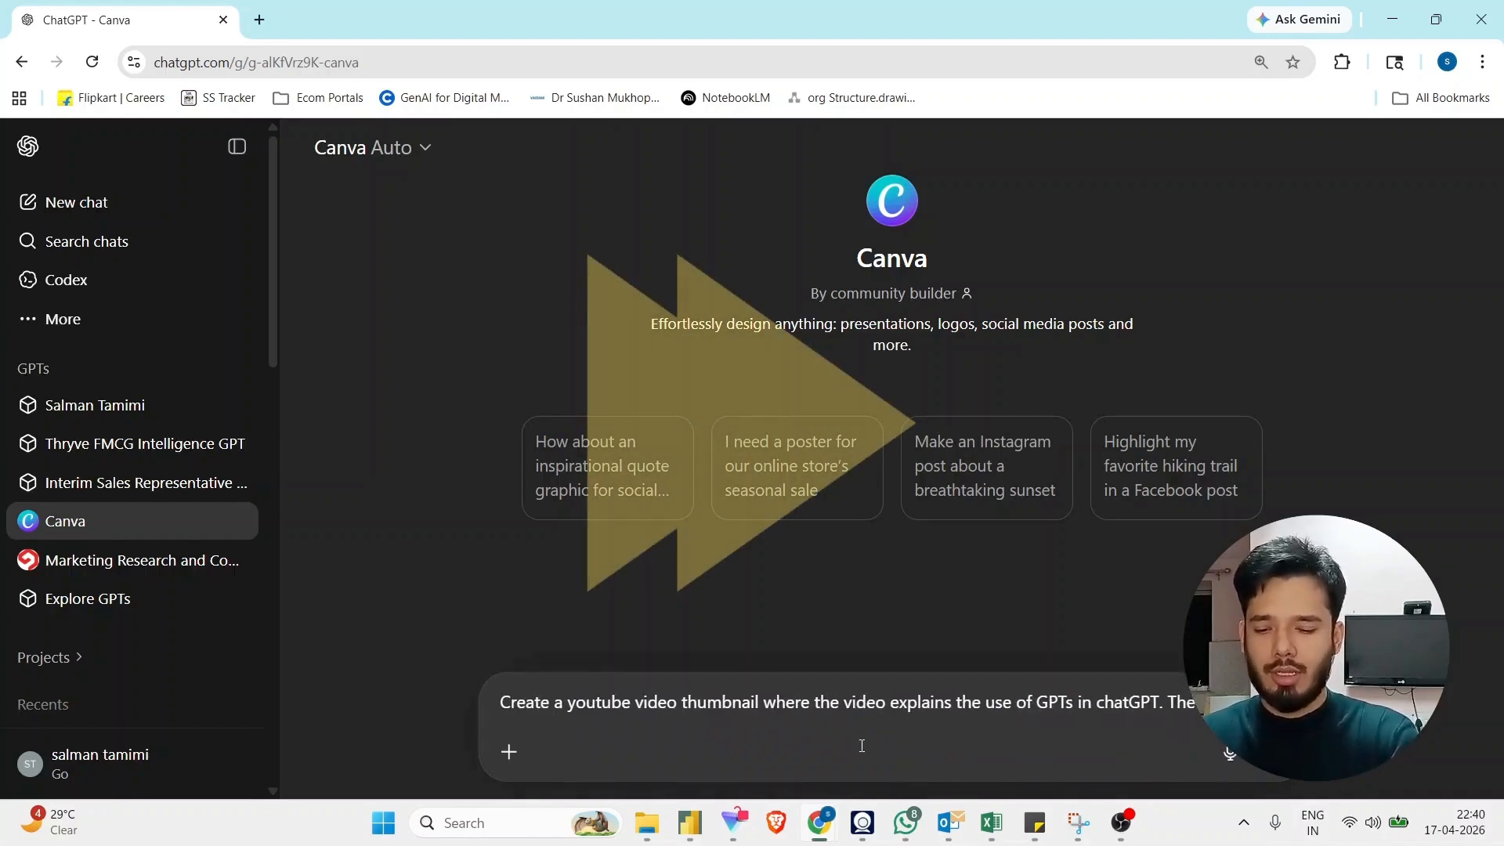
- Add to the prompt that the thumbnail should contain a young user surprised at the new feature and use some dark coloured theme
text( should contain a young user surprise at the new feature. The thumbnail should be dark)
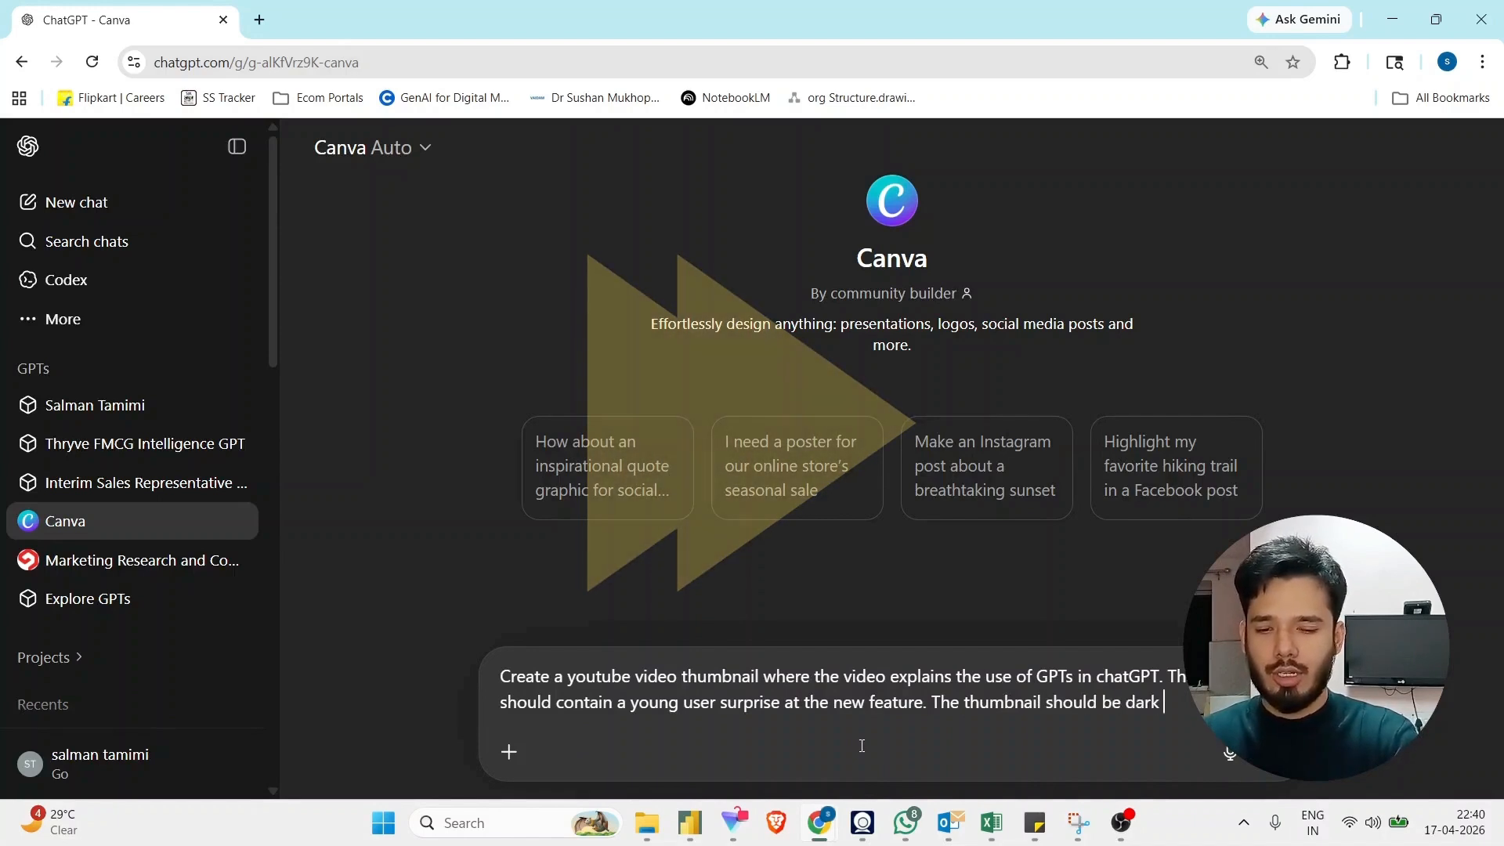
key(BackSpace)
key(BackSpace)
key(BackSpace)
key(BackSpace)
key(BackSpace)
text(in some c)
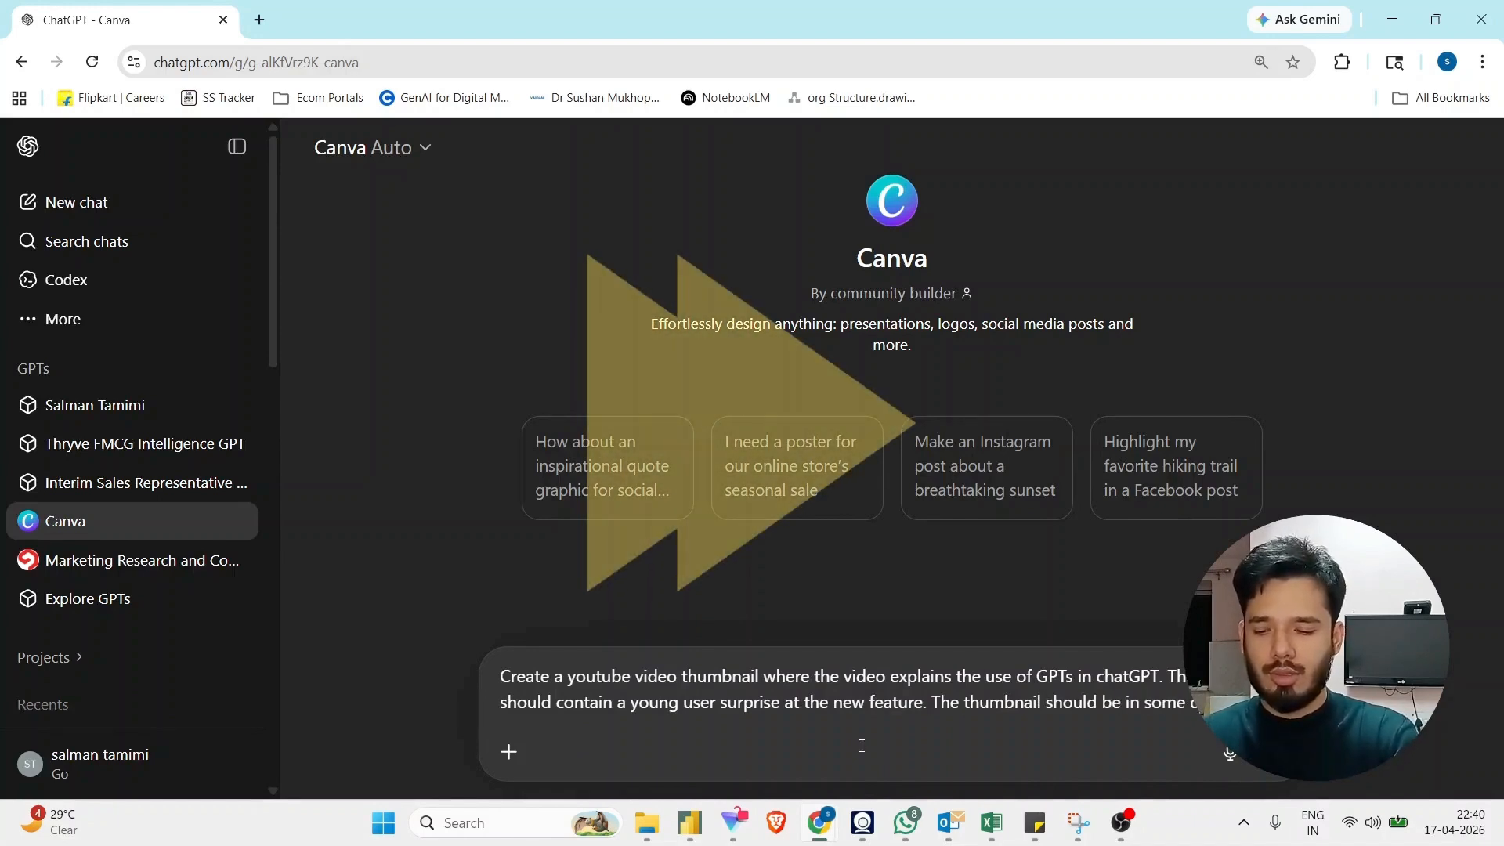
text(oloured theme.)
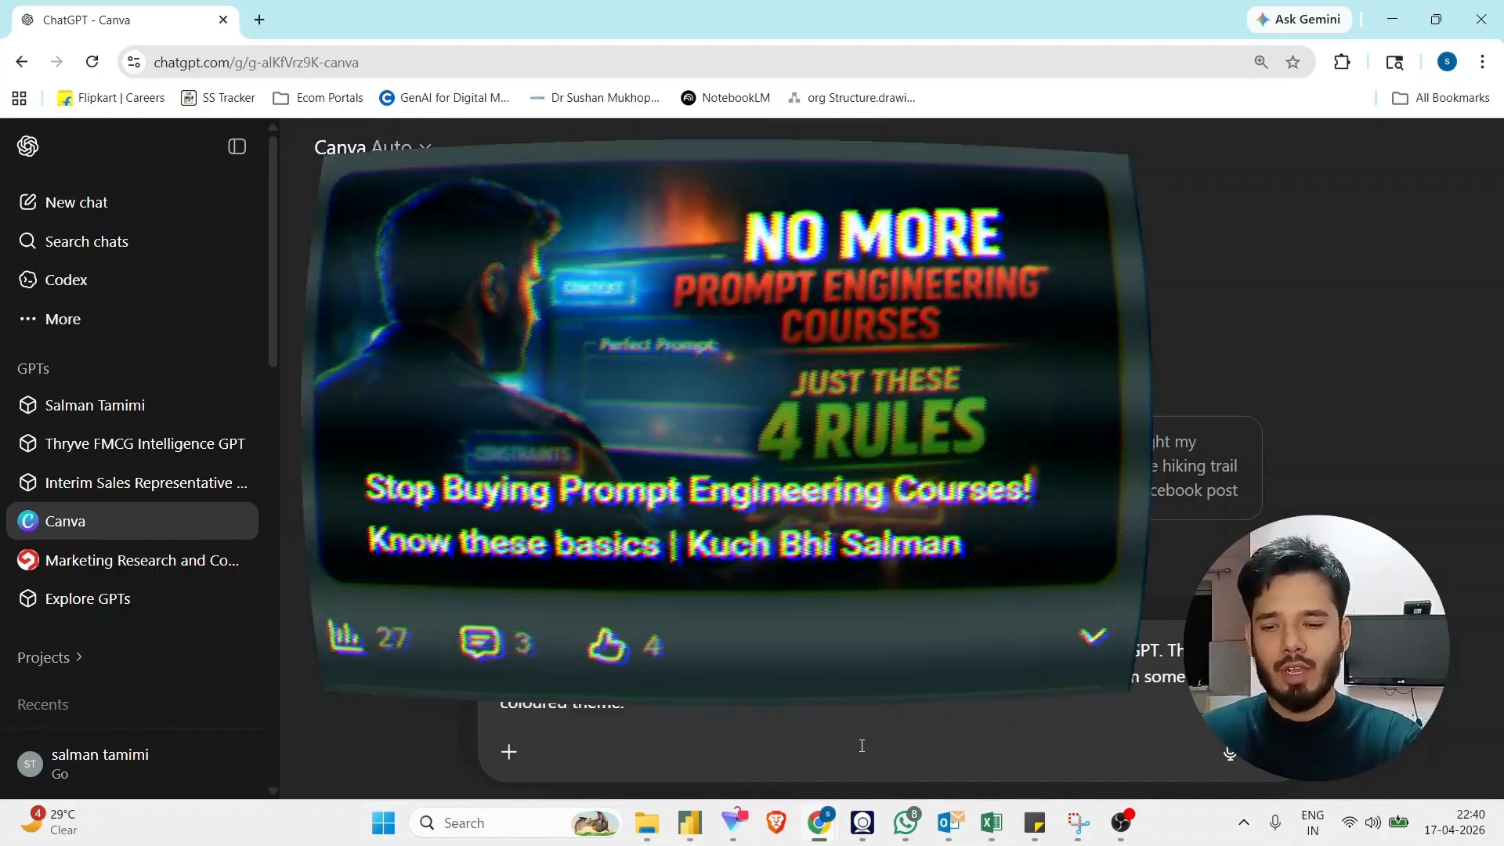
- End the prompt with "Create the thumbnail and share with me the canva template link", send it and allow the Canva plugin call
text(Create the thumbnail and share with me the canva template link)
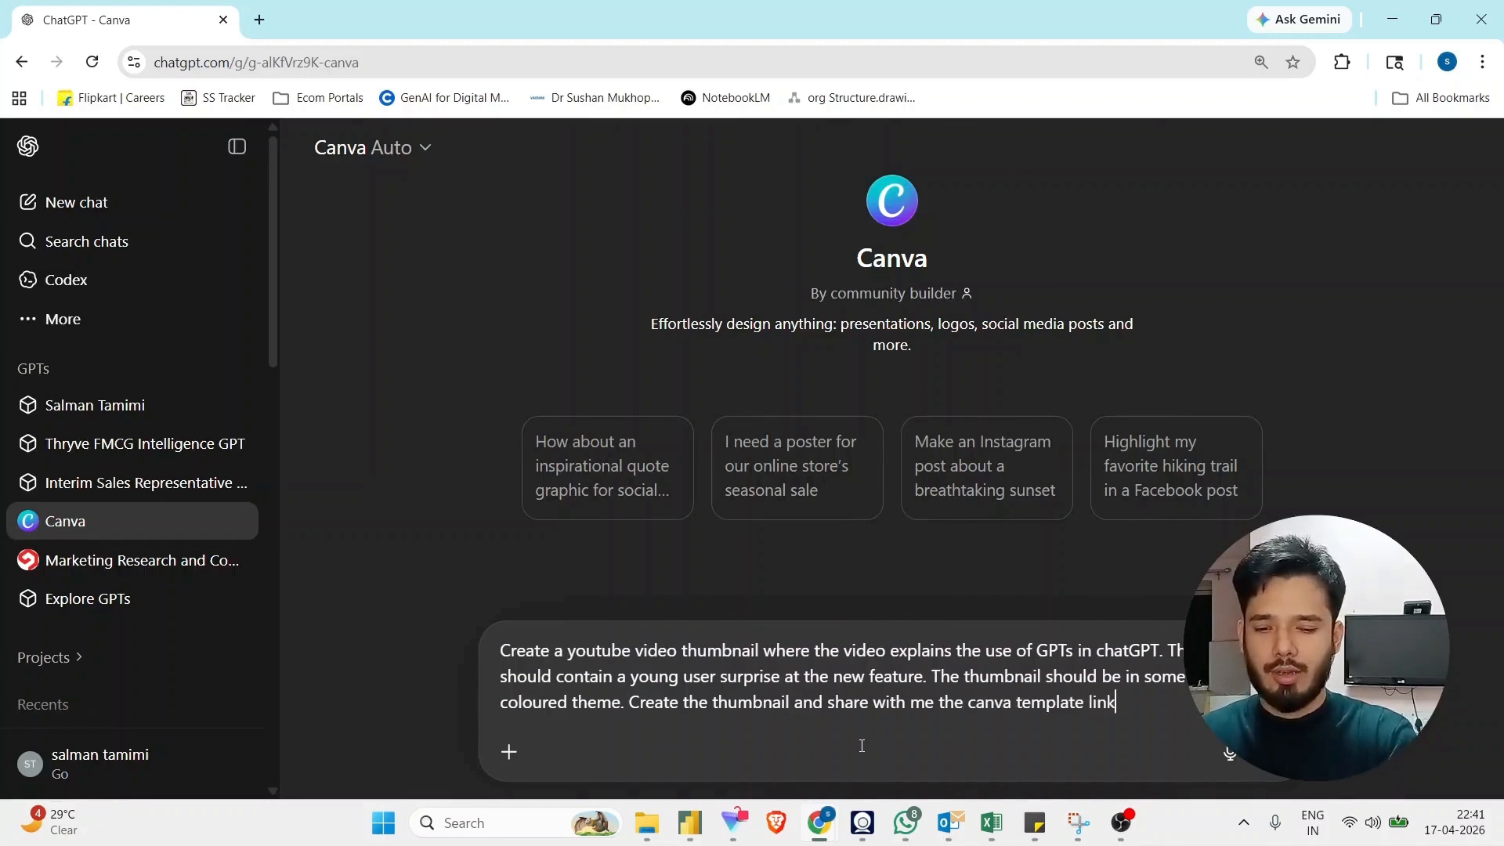
key(Return)
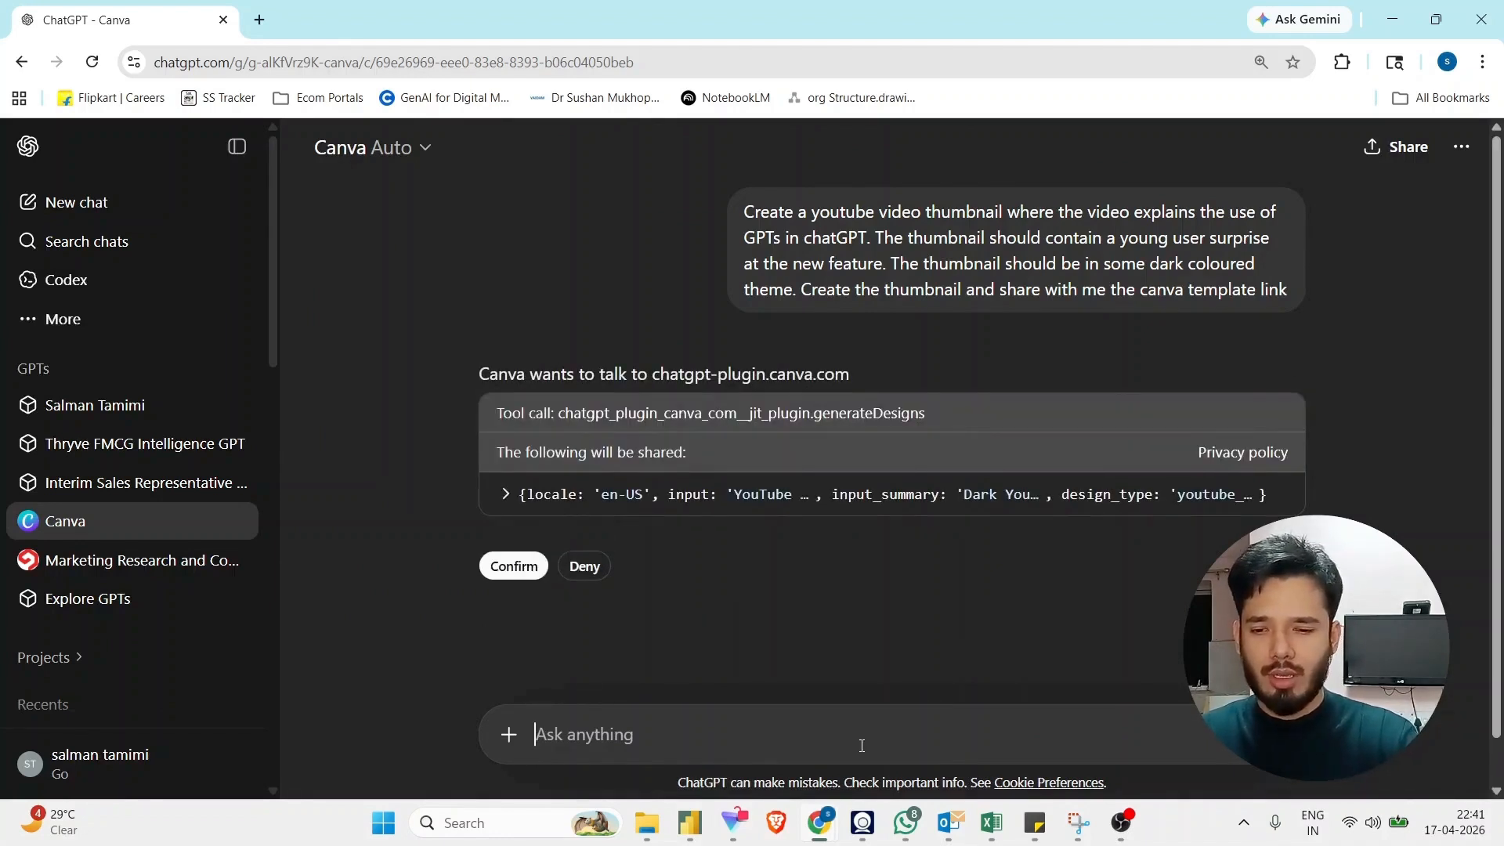
click(513, 566)
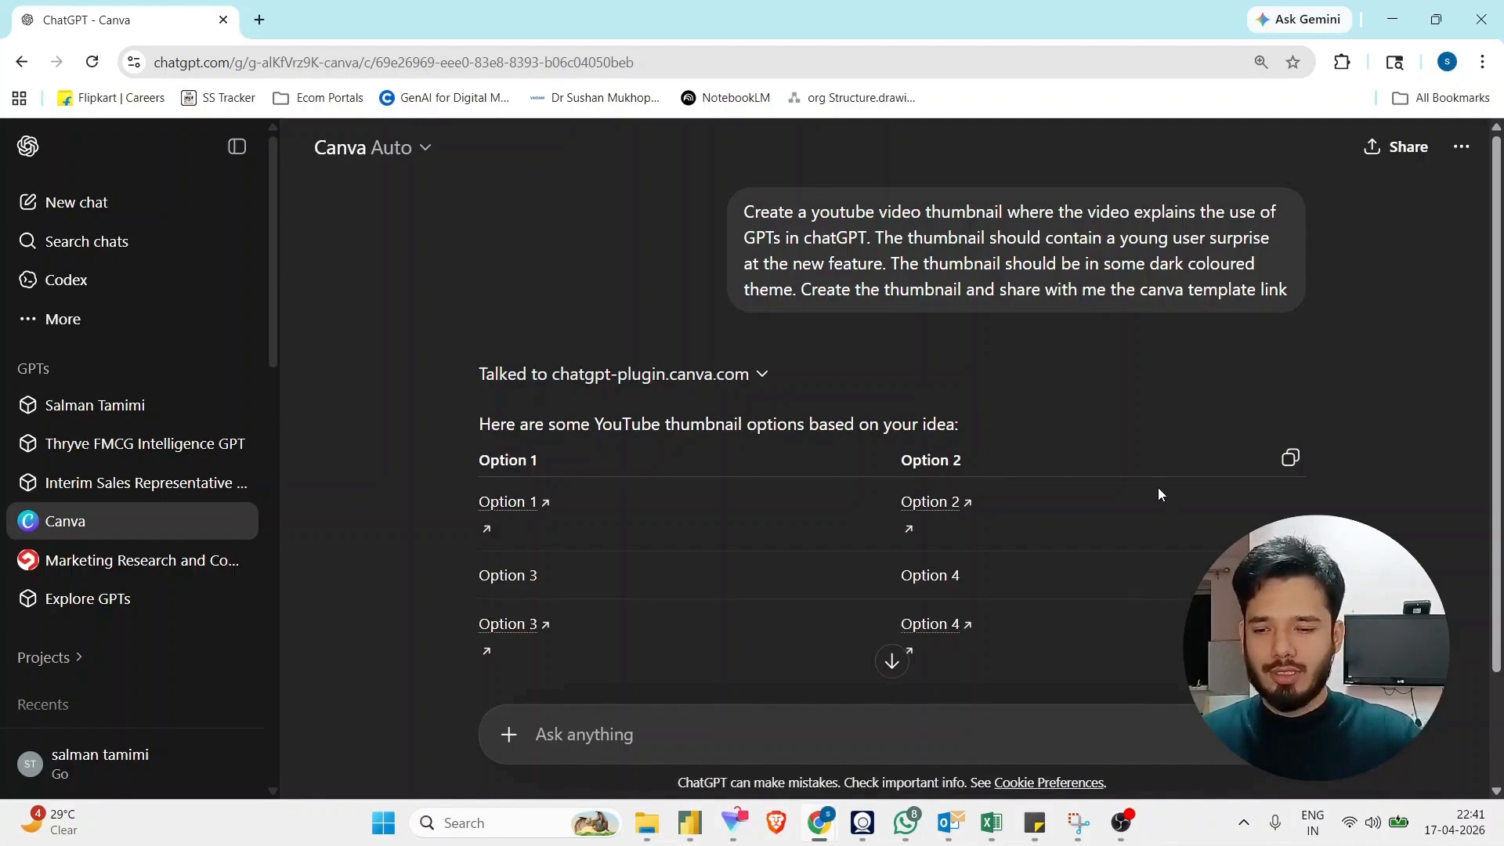
- Open the Option 1 and Option 2 thumbnail designs from the reply in separate browser tabs
scroll(1159, 494, down, 2)
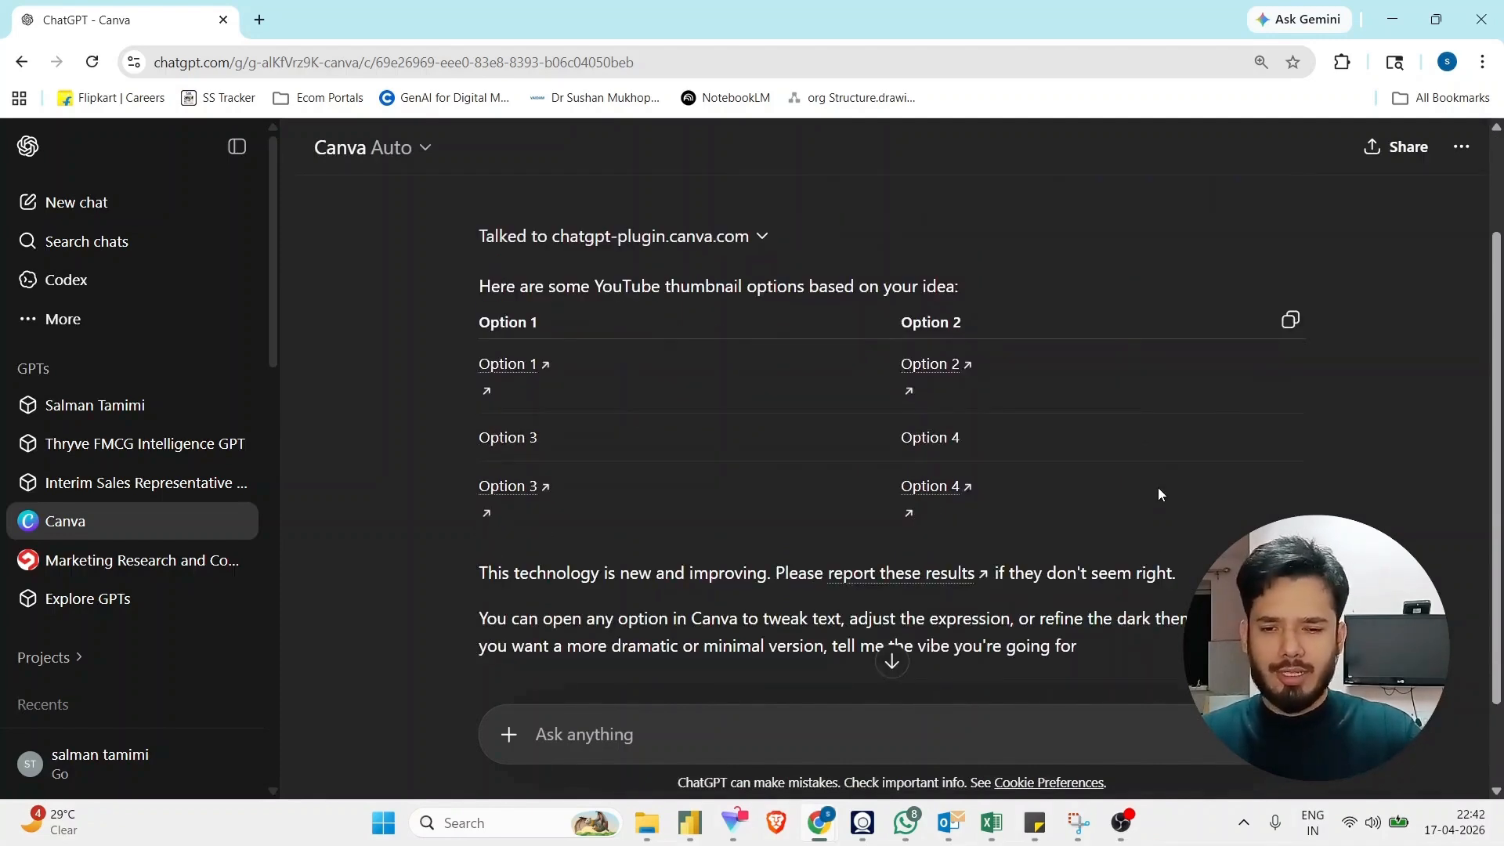
scroll(1158, 493, down, 3)
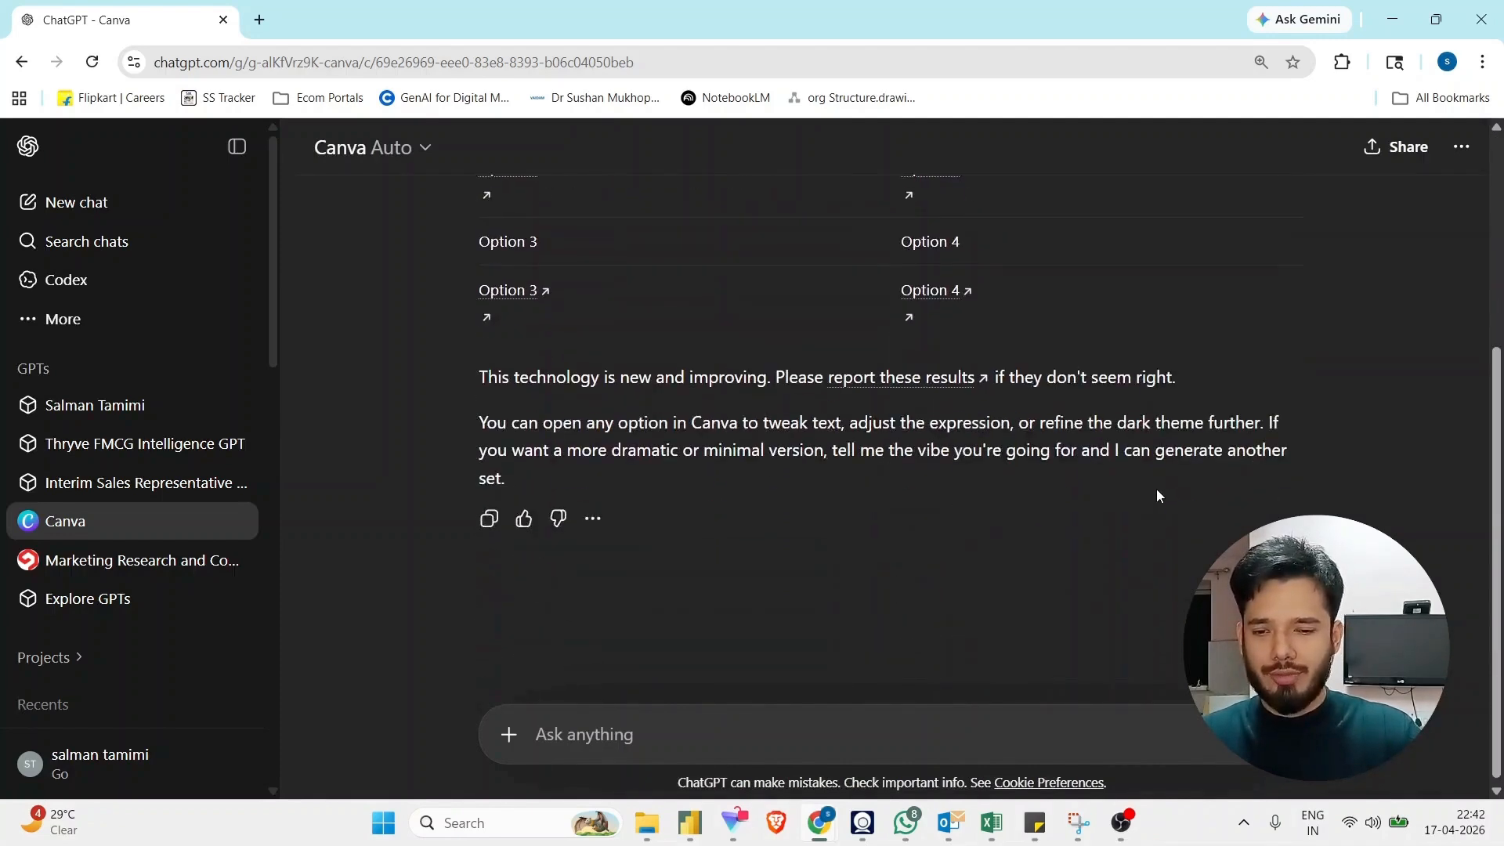
scroll(1157, 494, up, 4)
right_click(486, 446)
key(Escape)
click(907, 493)
click(927, 538)
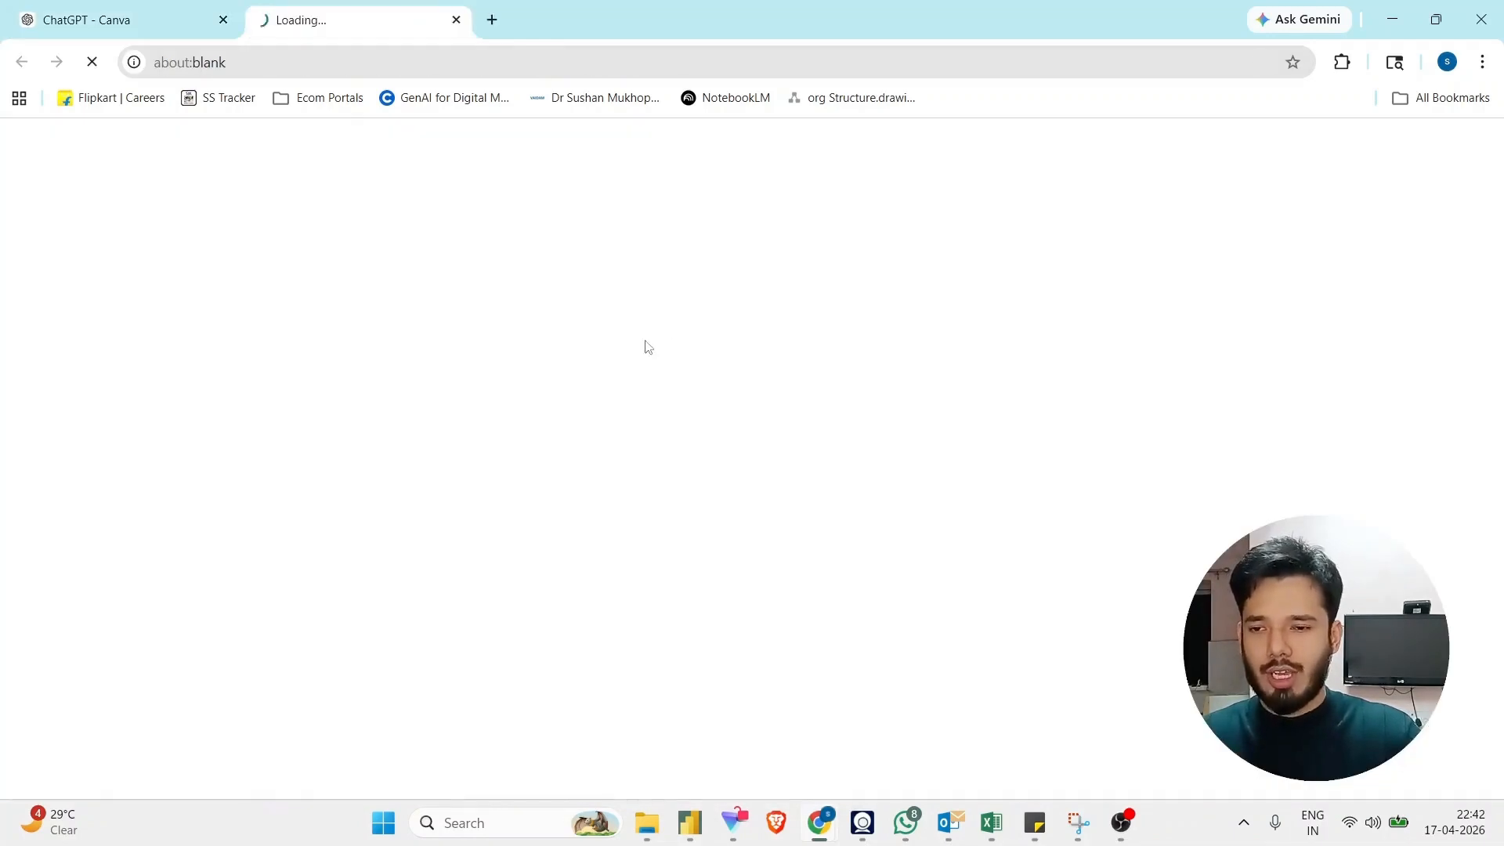
key(ctrl+shift+Tab)
click(952, 468)
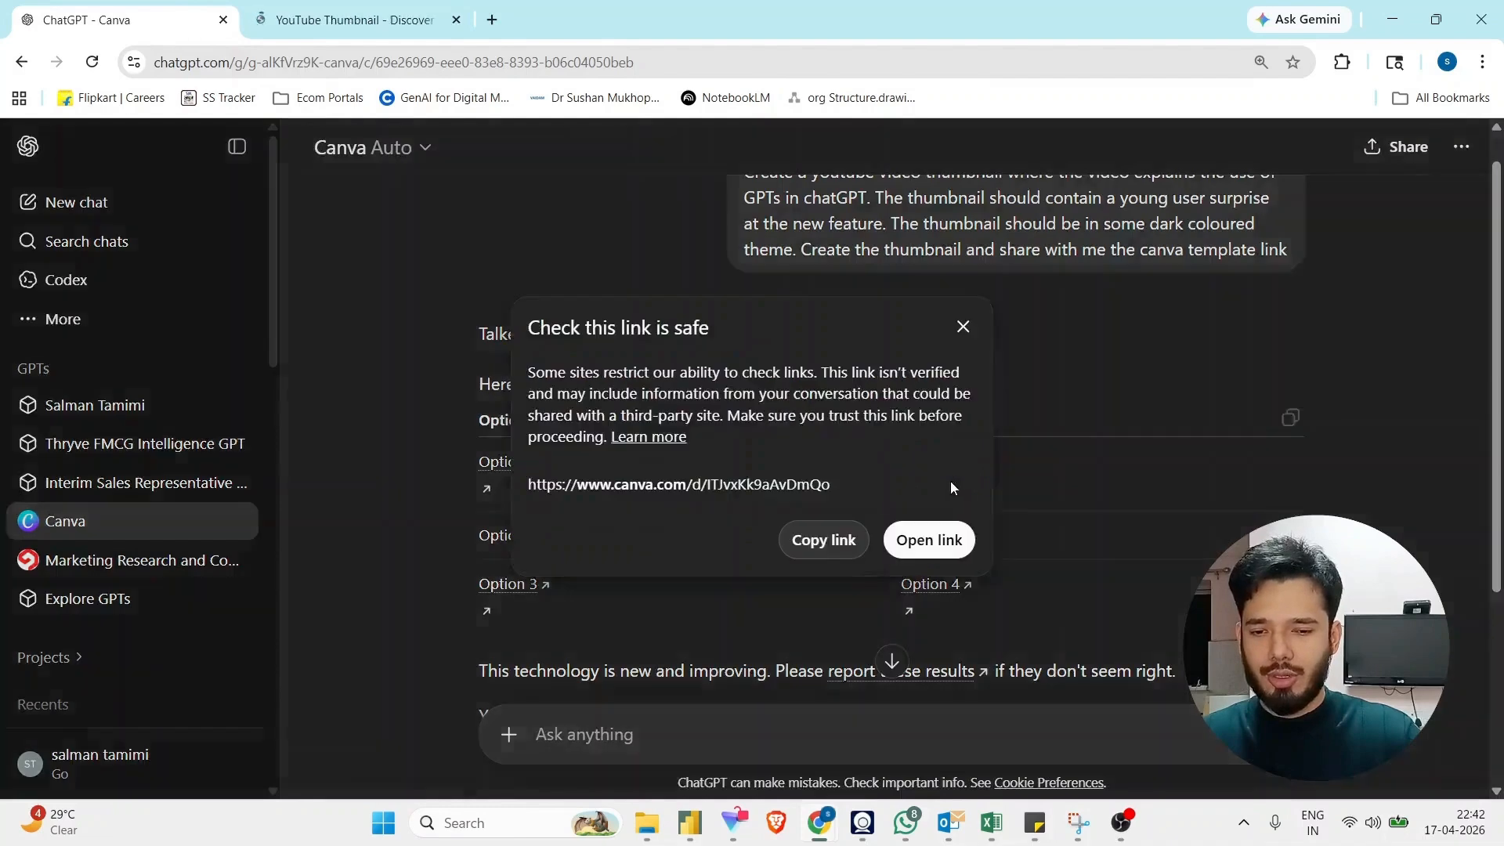
click(916, 538)
key(ctrl+shift+Tab)
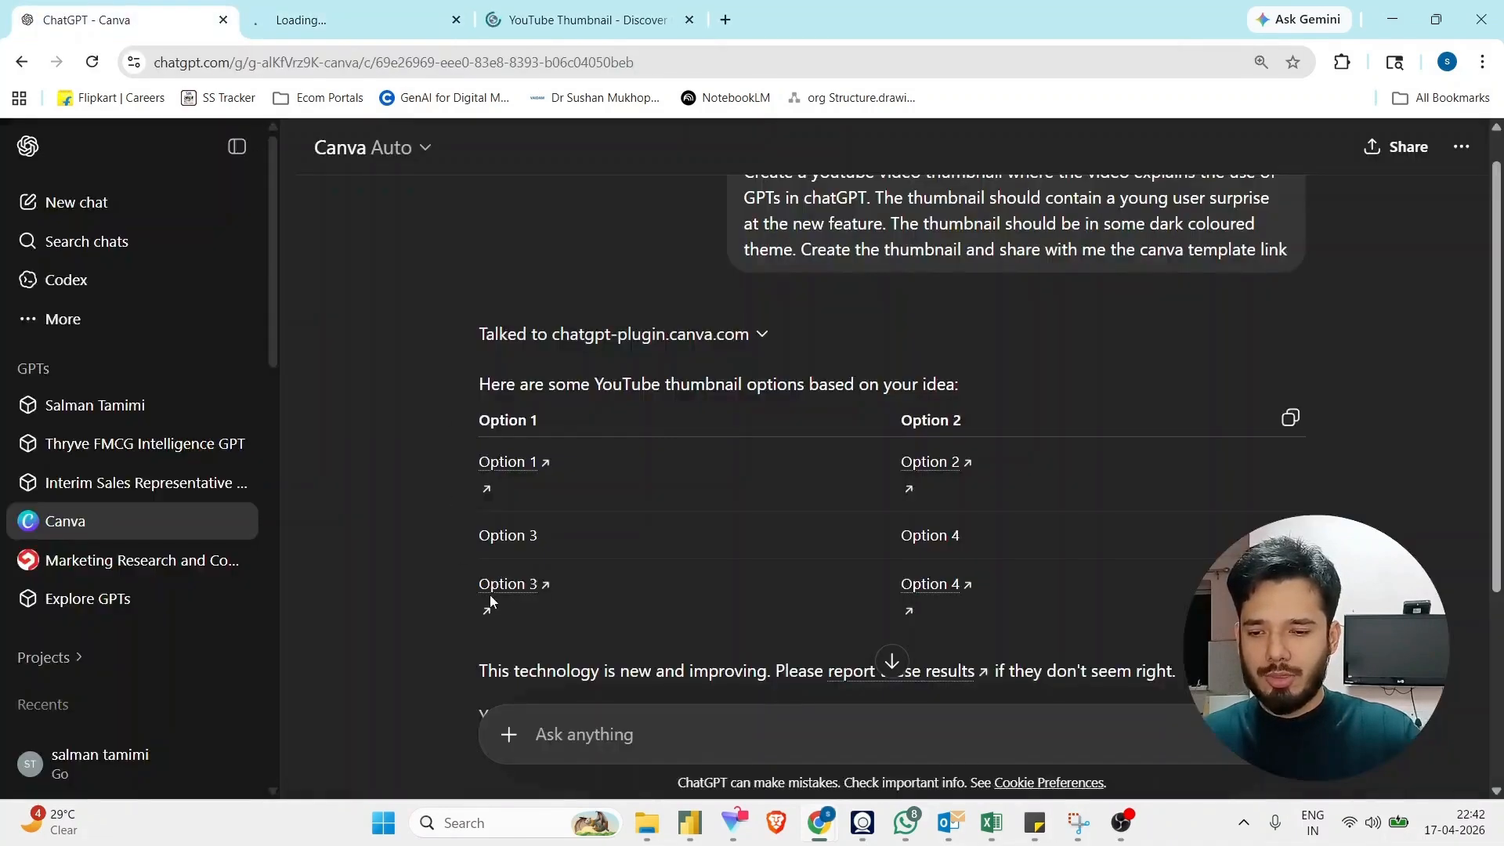
- Open the Option 3 and Option 4 thumbnail designs in their own tabs and return to the chat
click(509, 584)
click(927, 539)
click(72, 7)
click(956, 583)
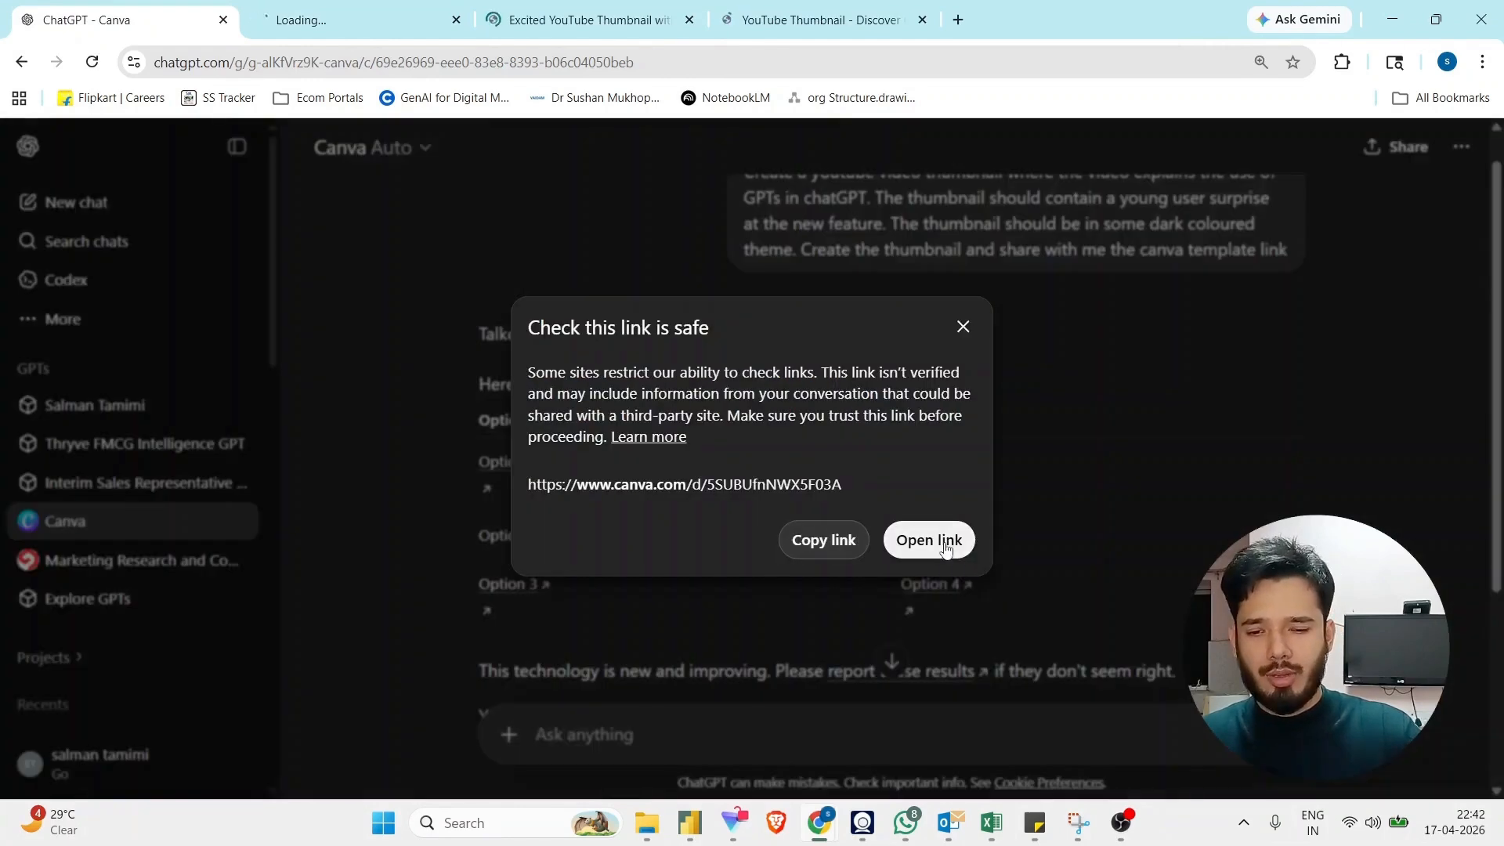
click(926, 539)
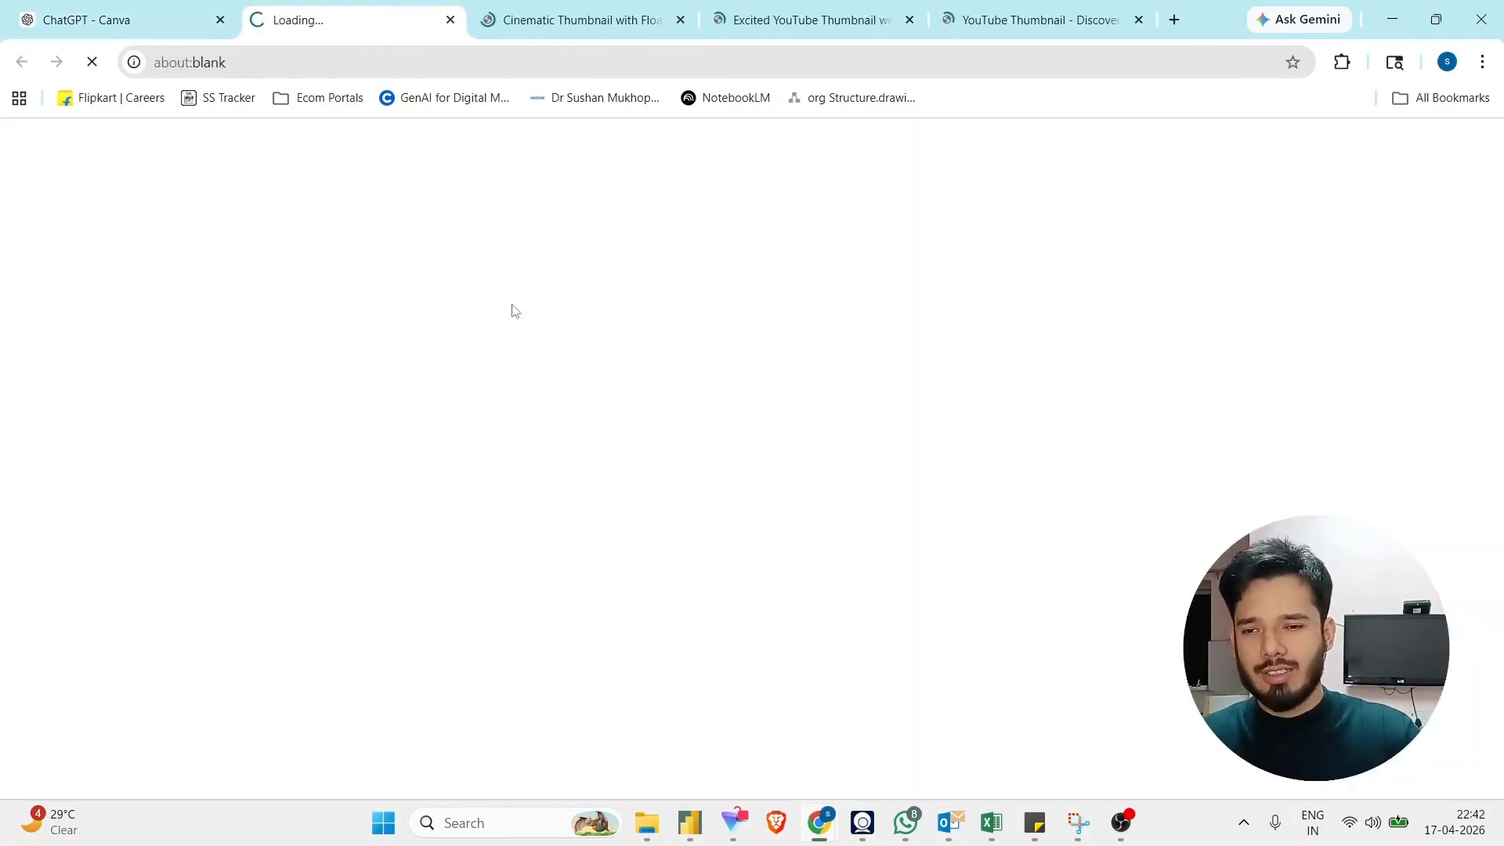
click(86, 9)
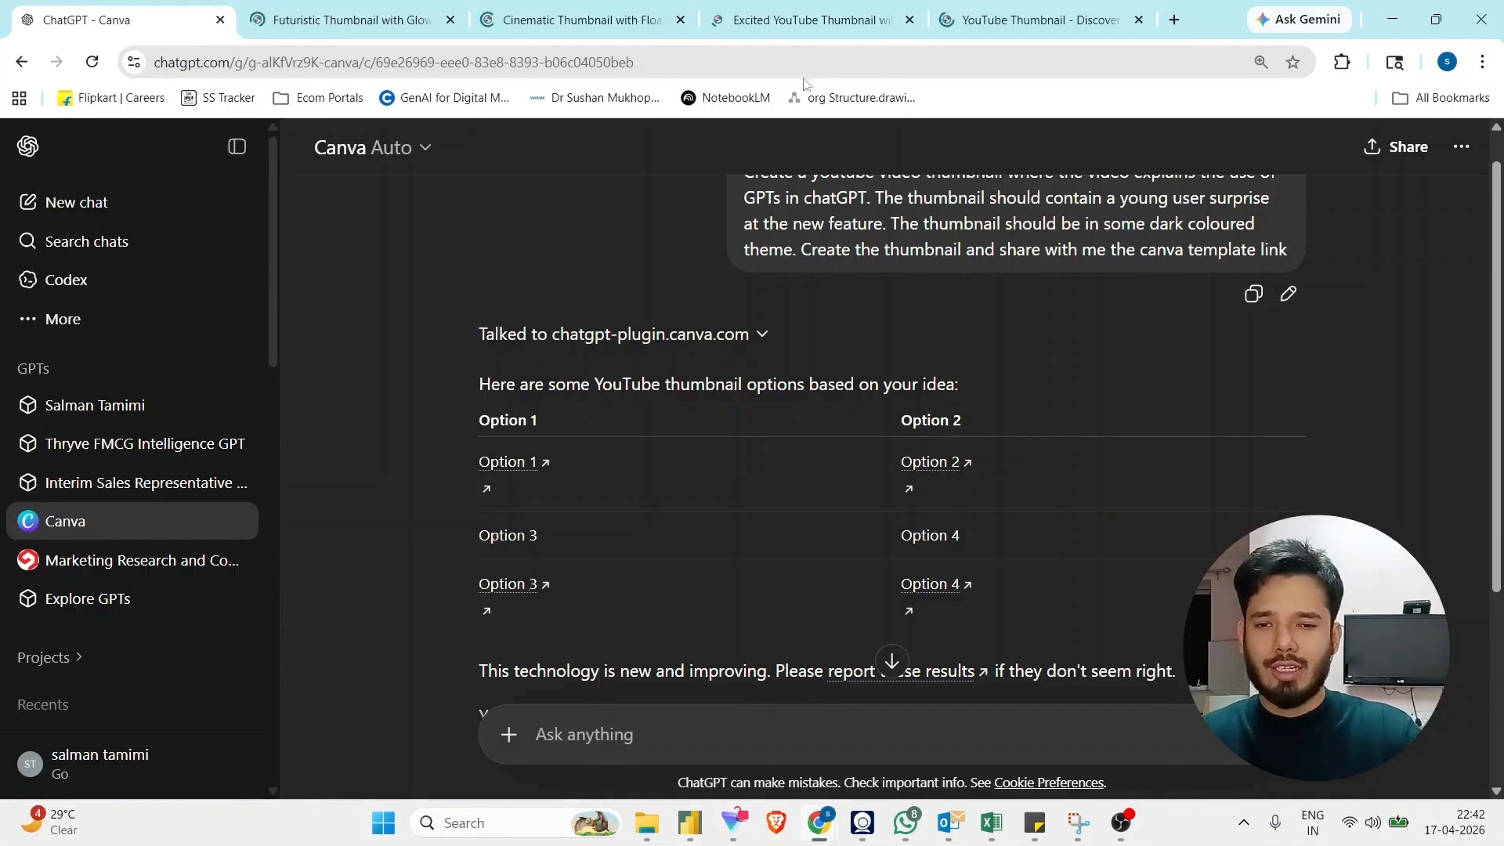
- Review the four generated YouTube thumbnails in Canva one after another, checking that the first design's purple card can be selected
click(982, 8)
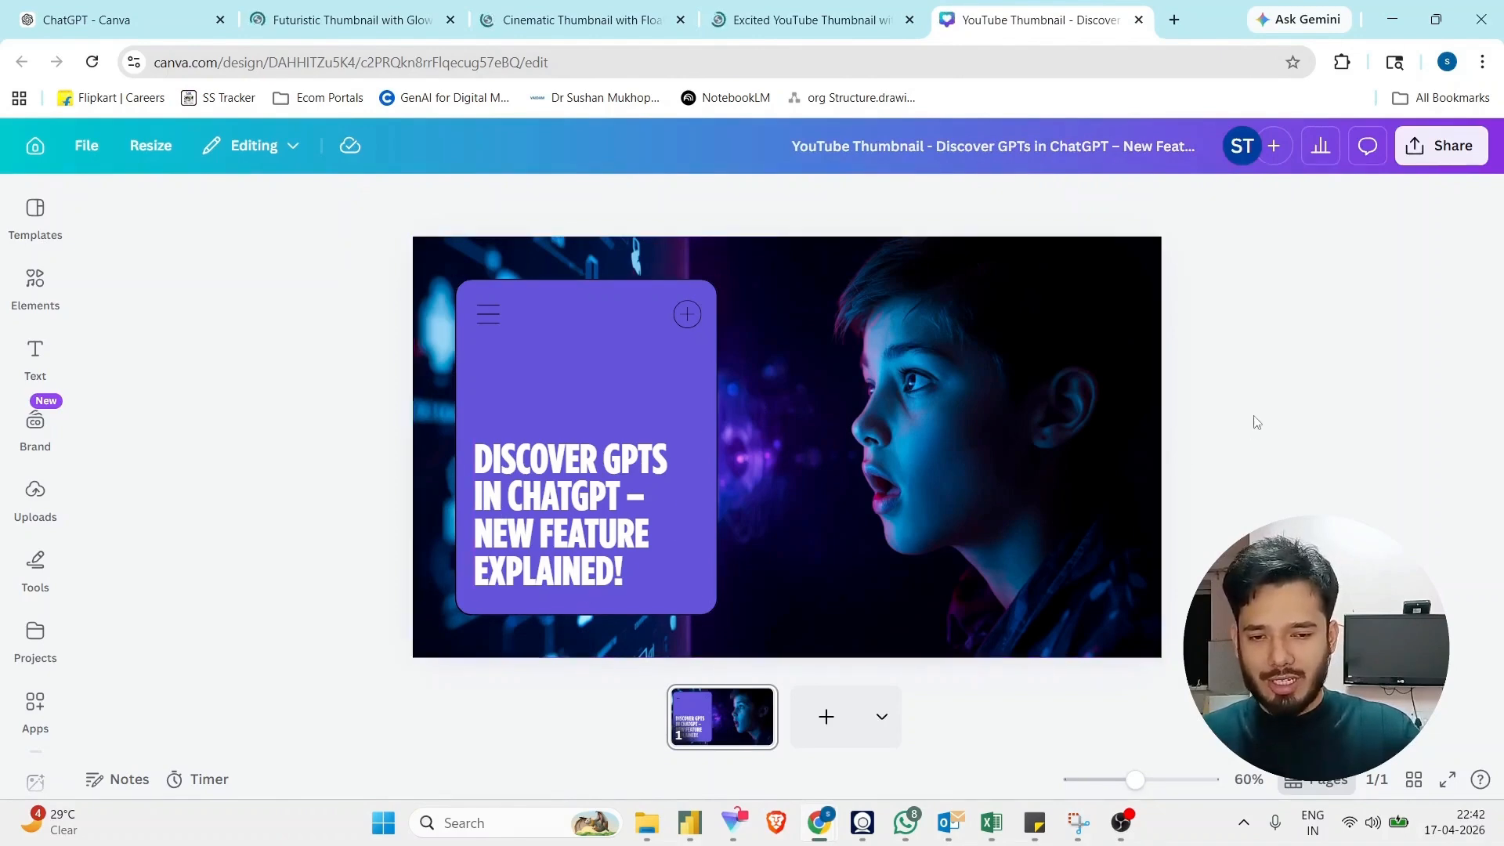
click(701, 360)
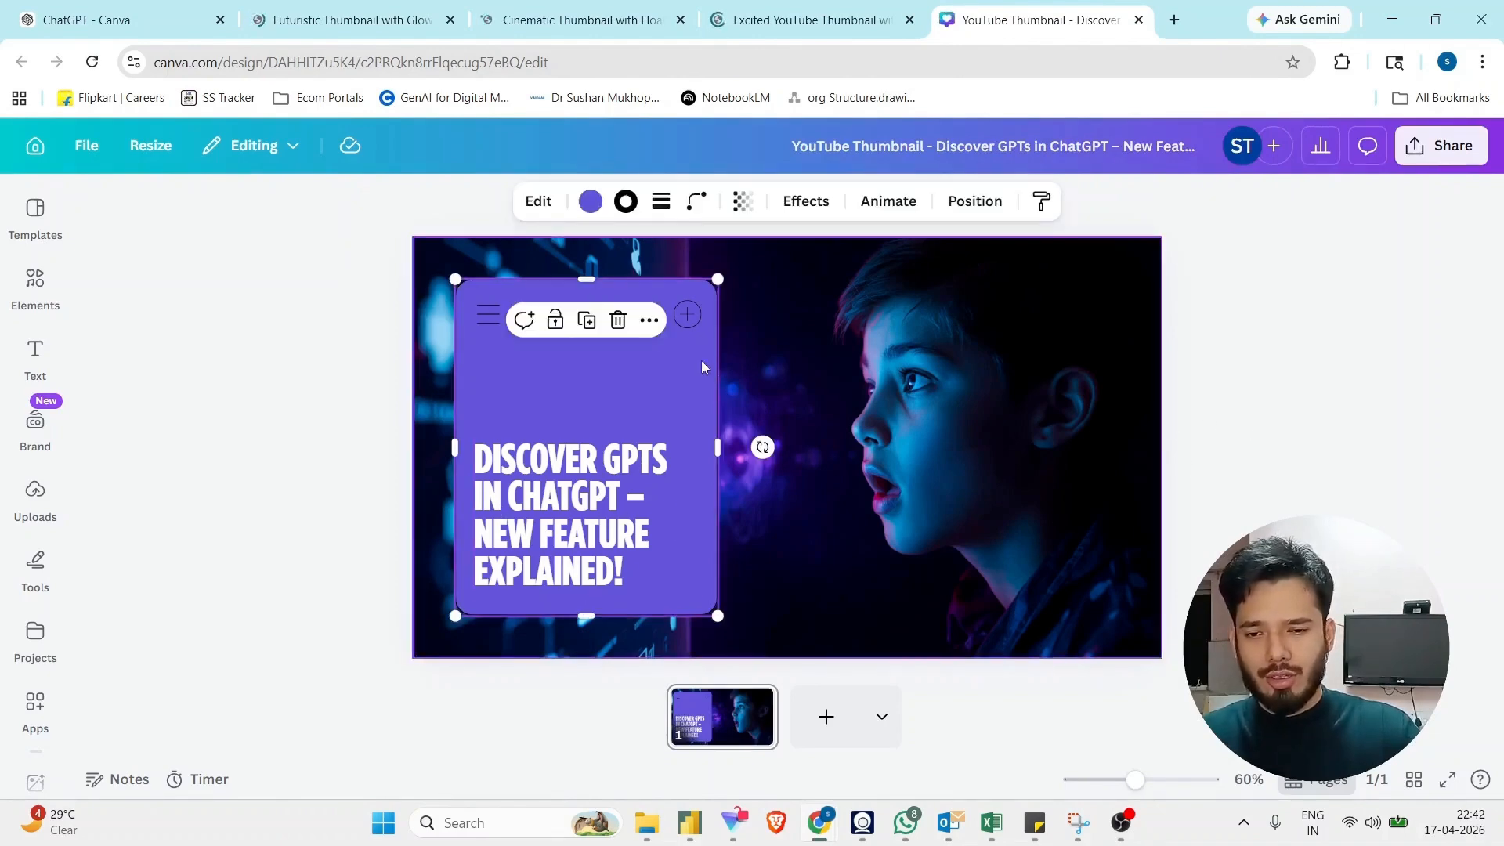
click(886, 404)
click(813, 20)
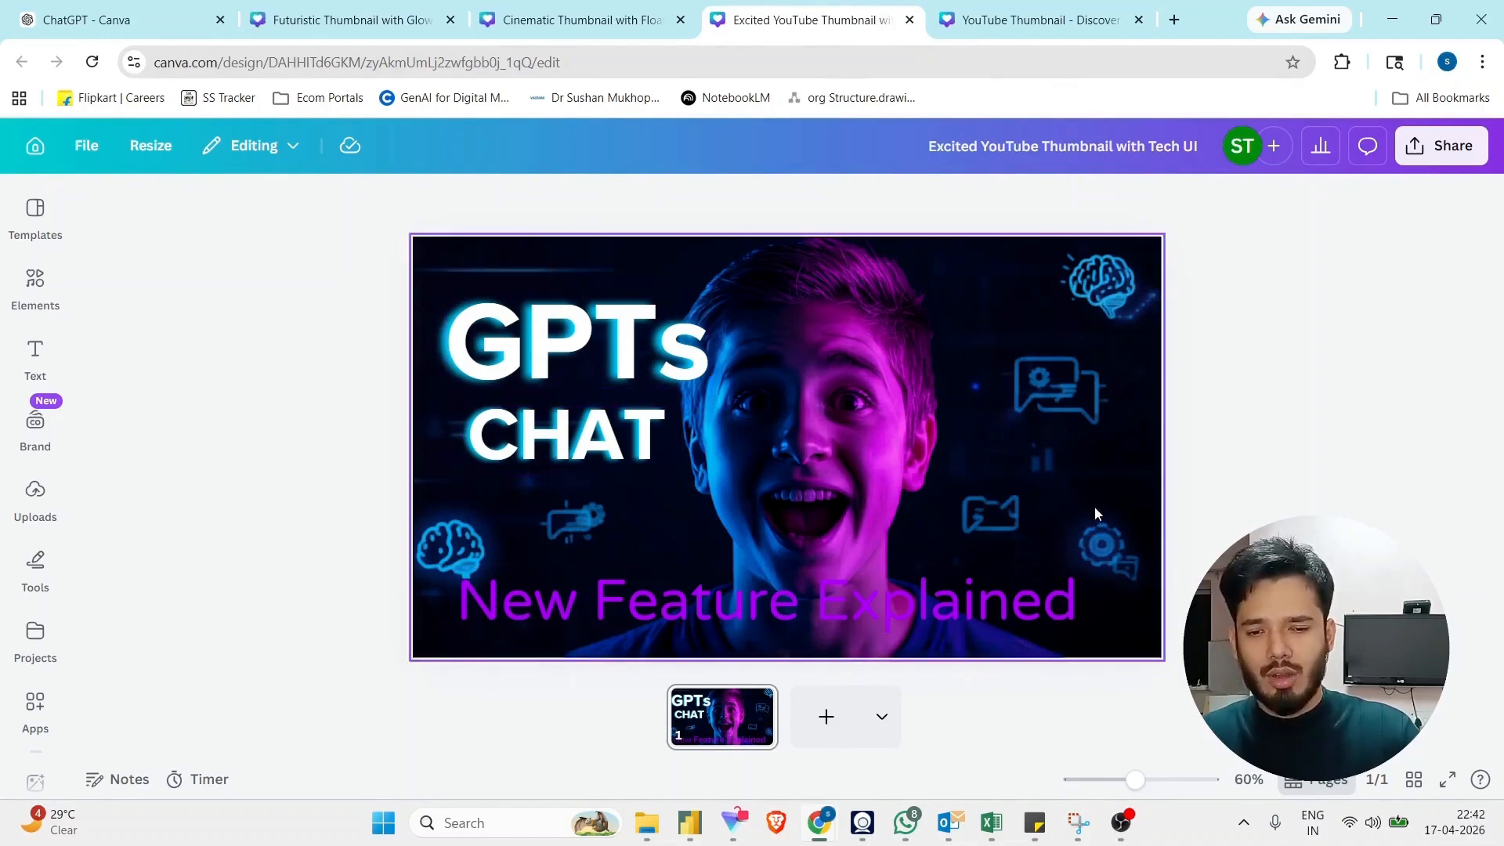
click(576, 20)
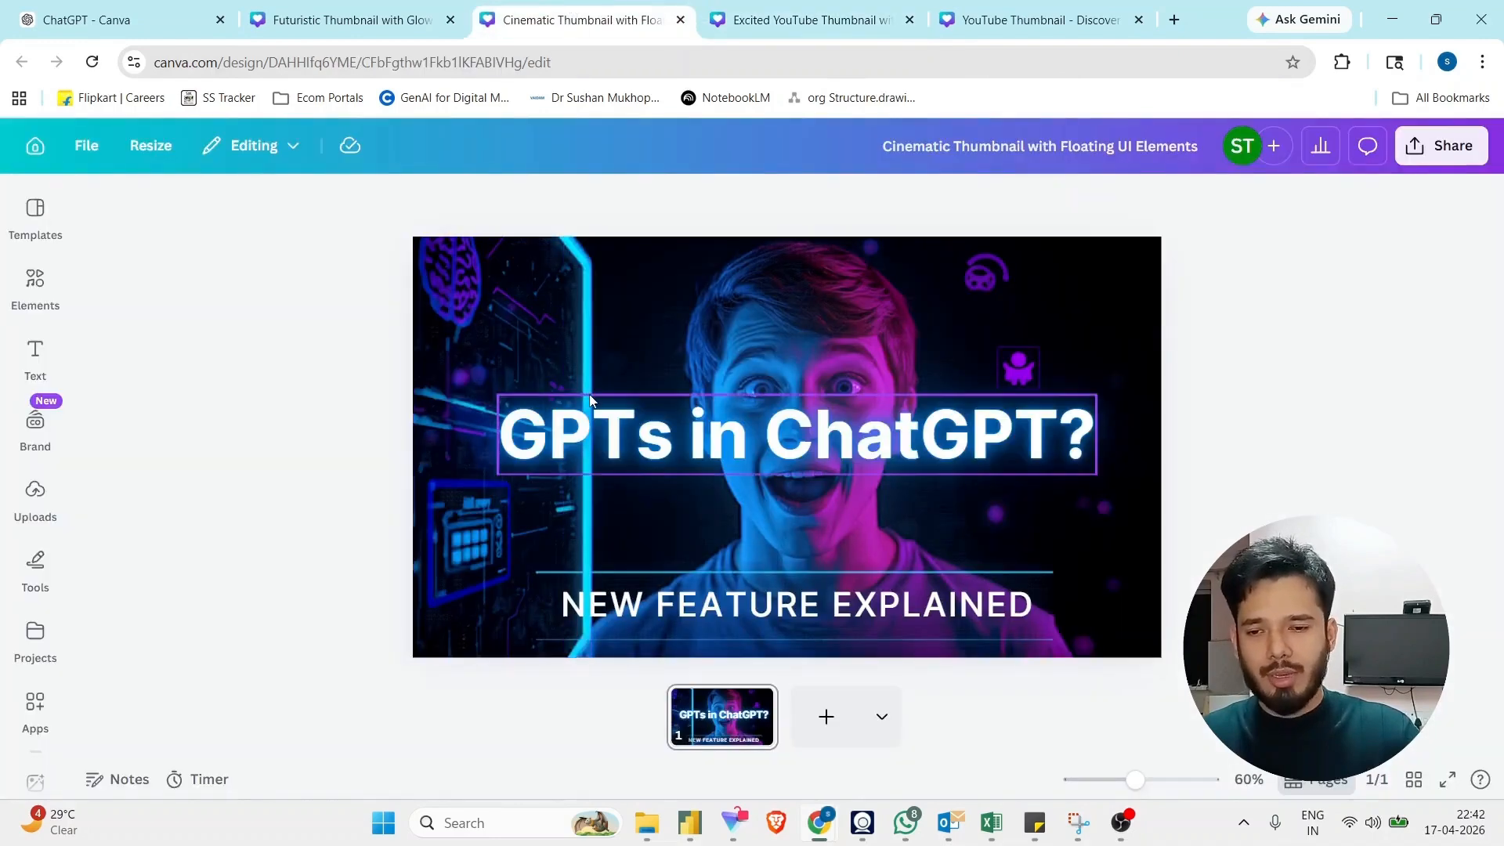
click(326, 6)
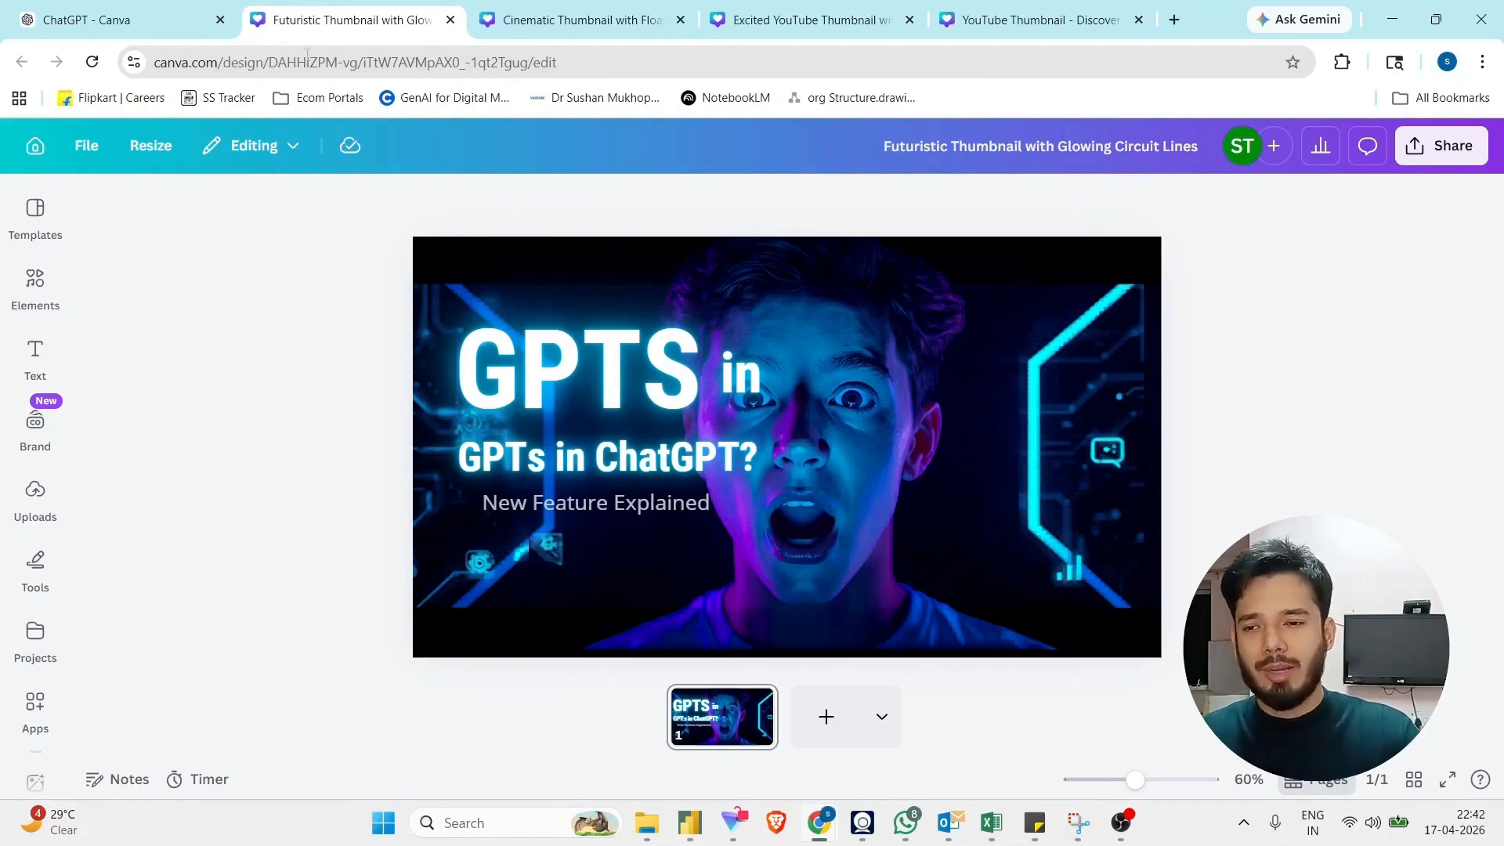
- Go back to ChatGPT's Explore GPTs directory, browse the top picks and go to the Research & Analysis category
click(125, 19)
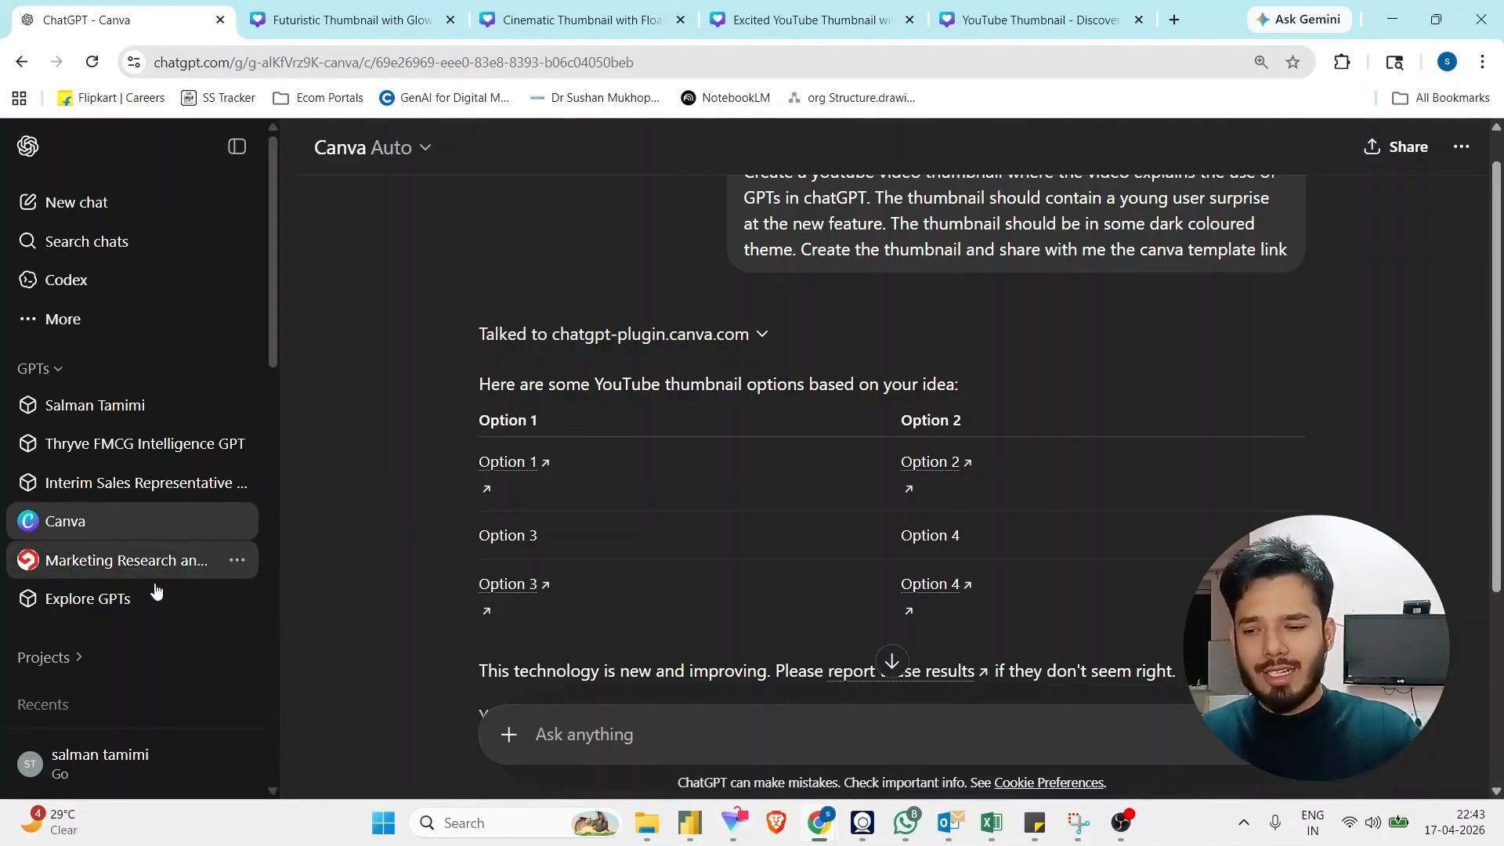
click(134, 598)
scroll(1085, 485, down, 4)
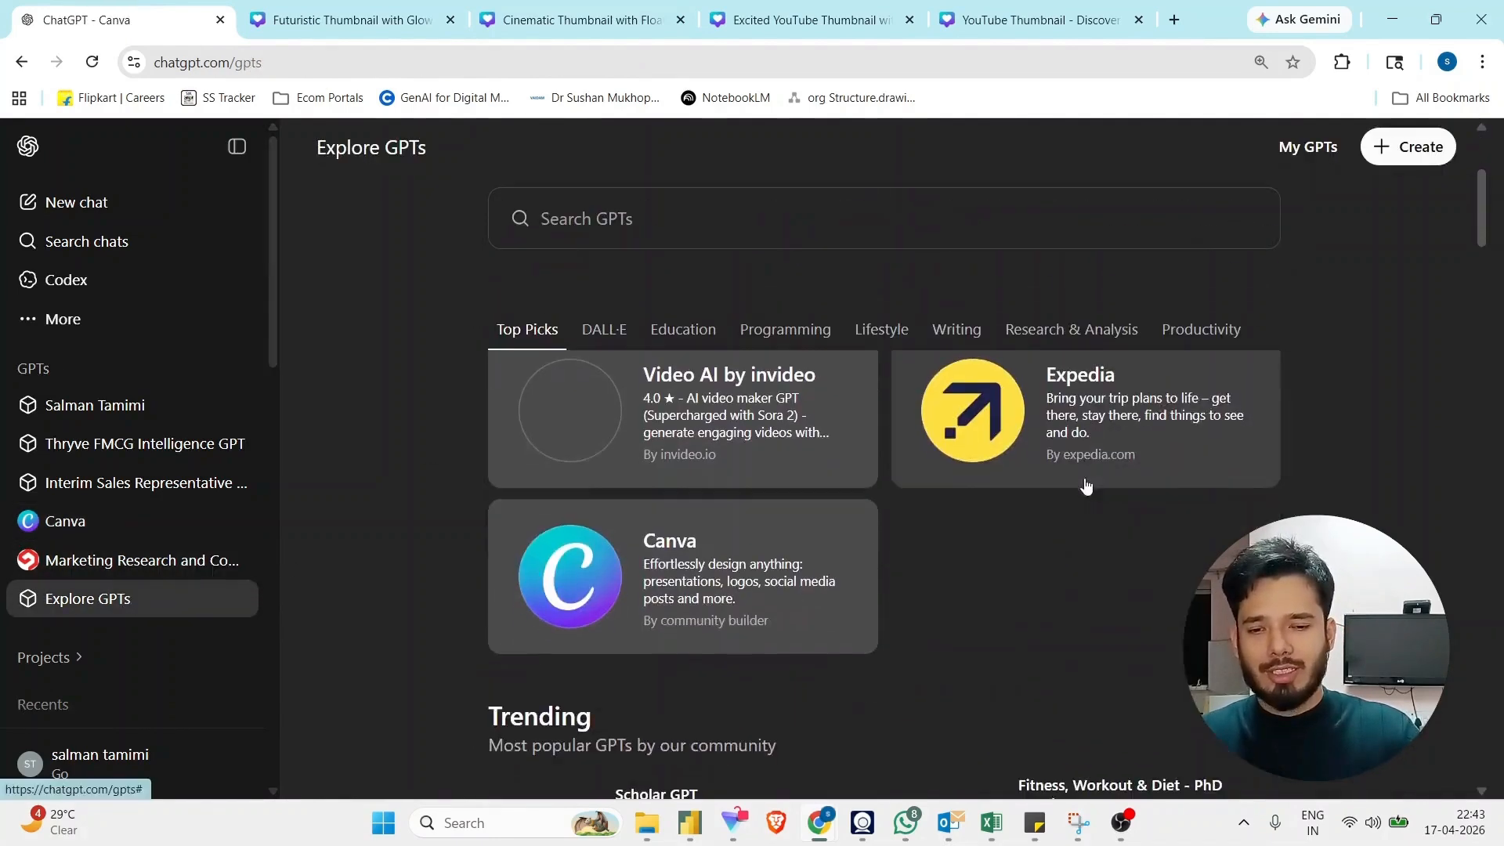
scroll(1083, 520, down, 4)
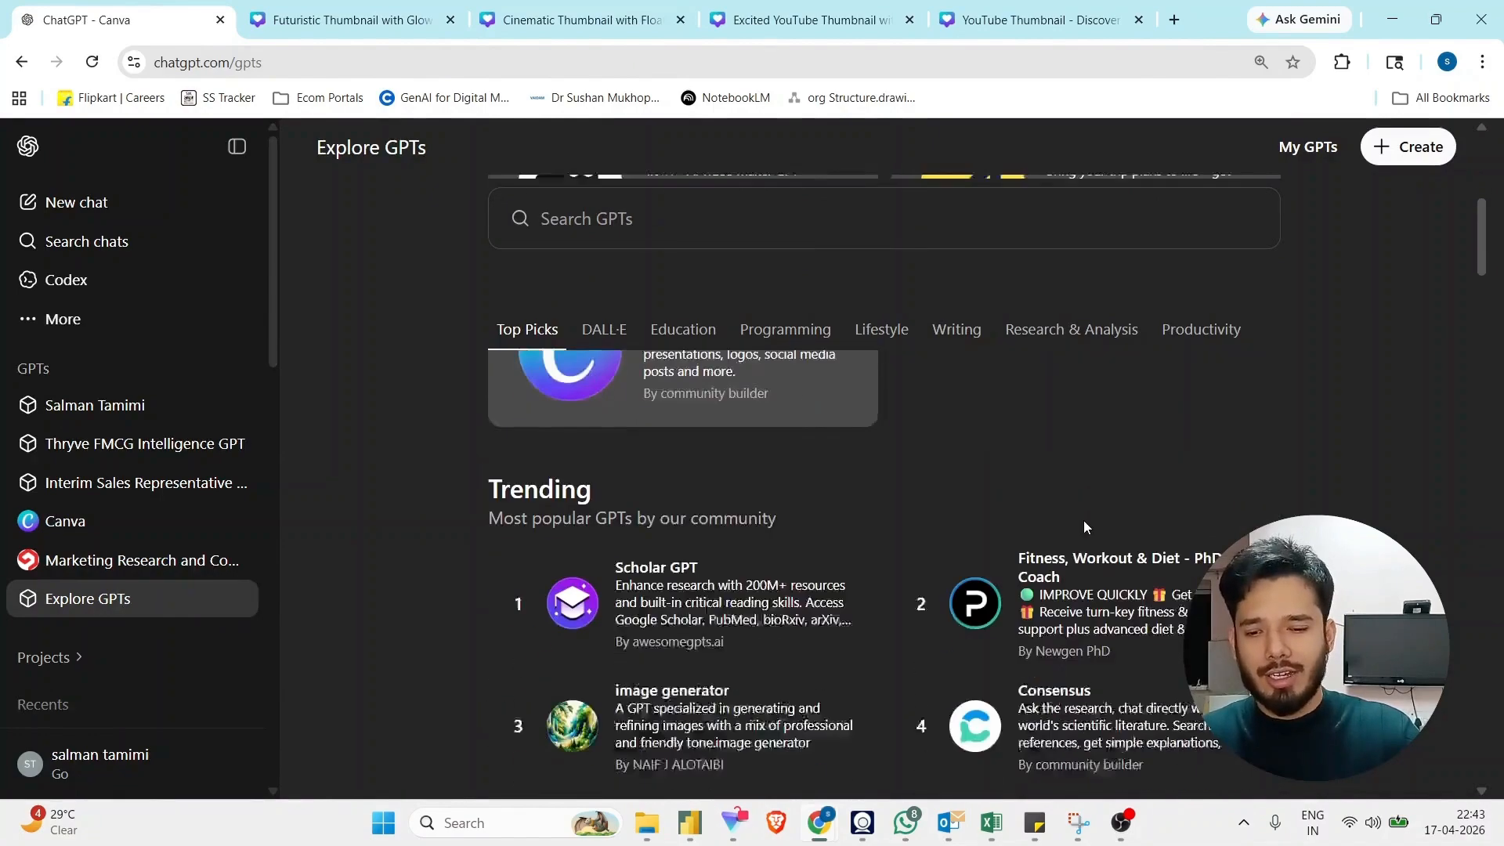
click(1040, 332)
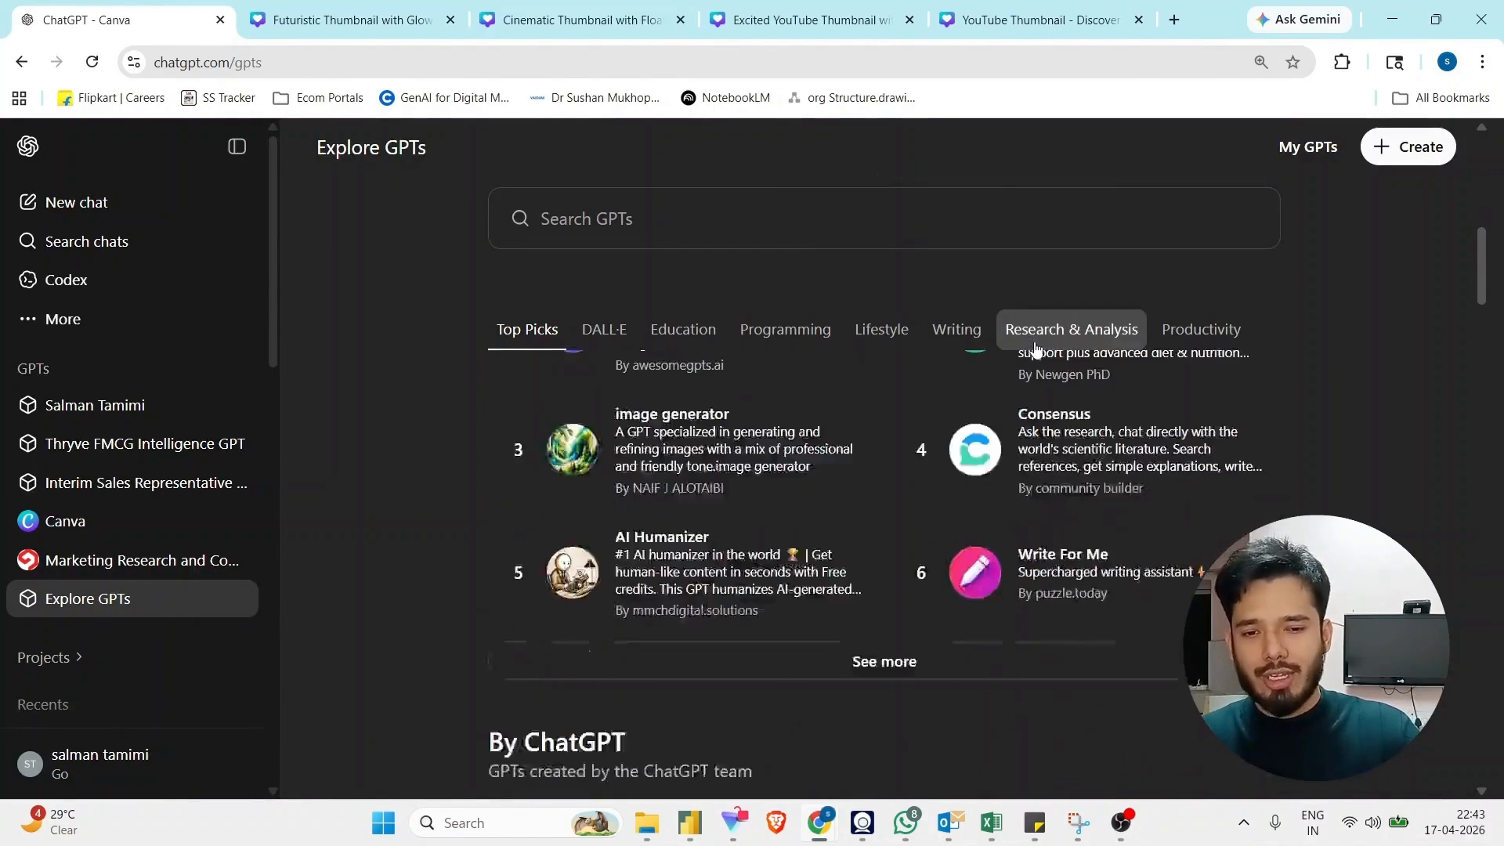
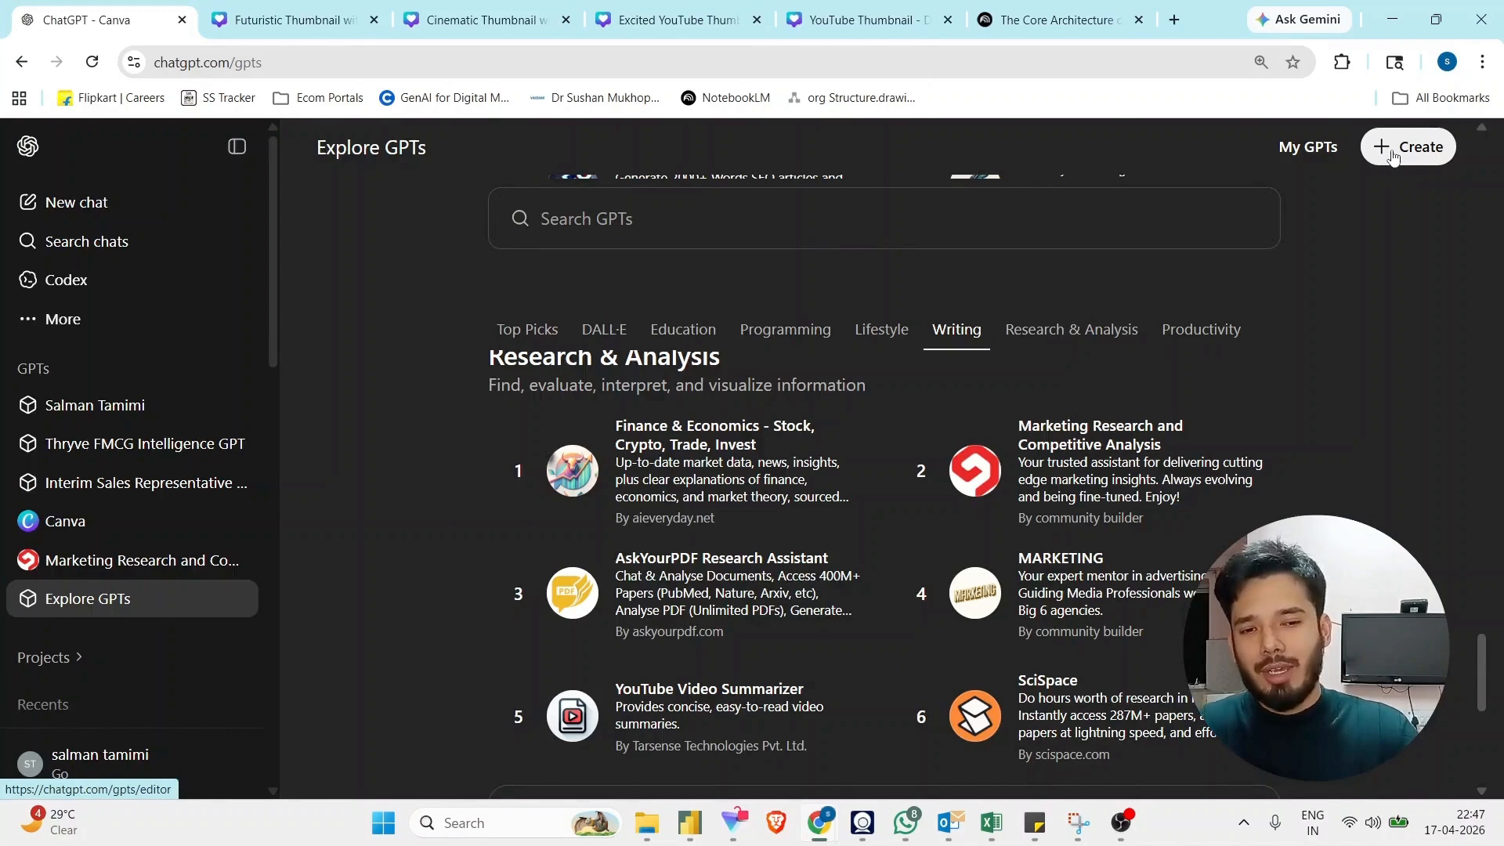
- Start creating a new GPT and enter the creator's full name as its name
click(1392, 156)
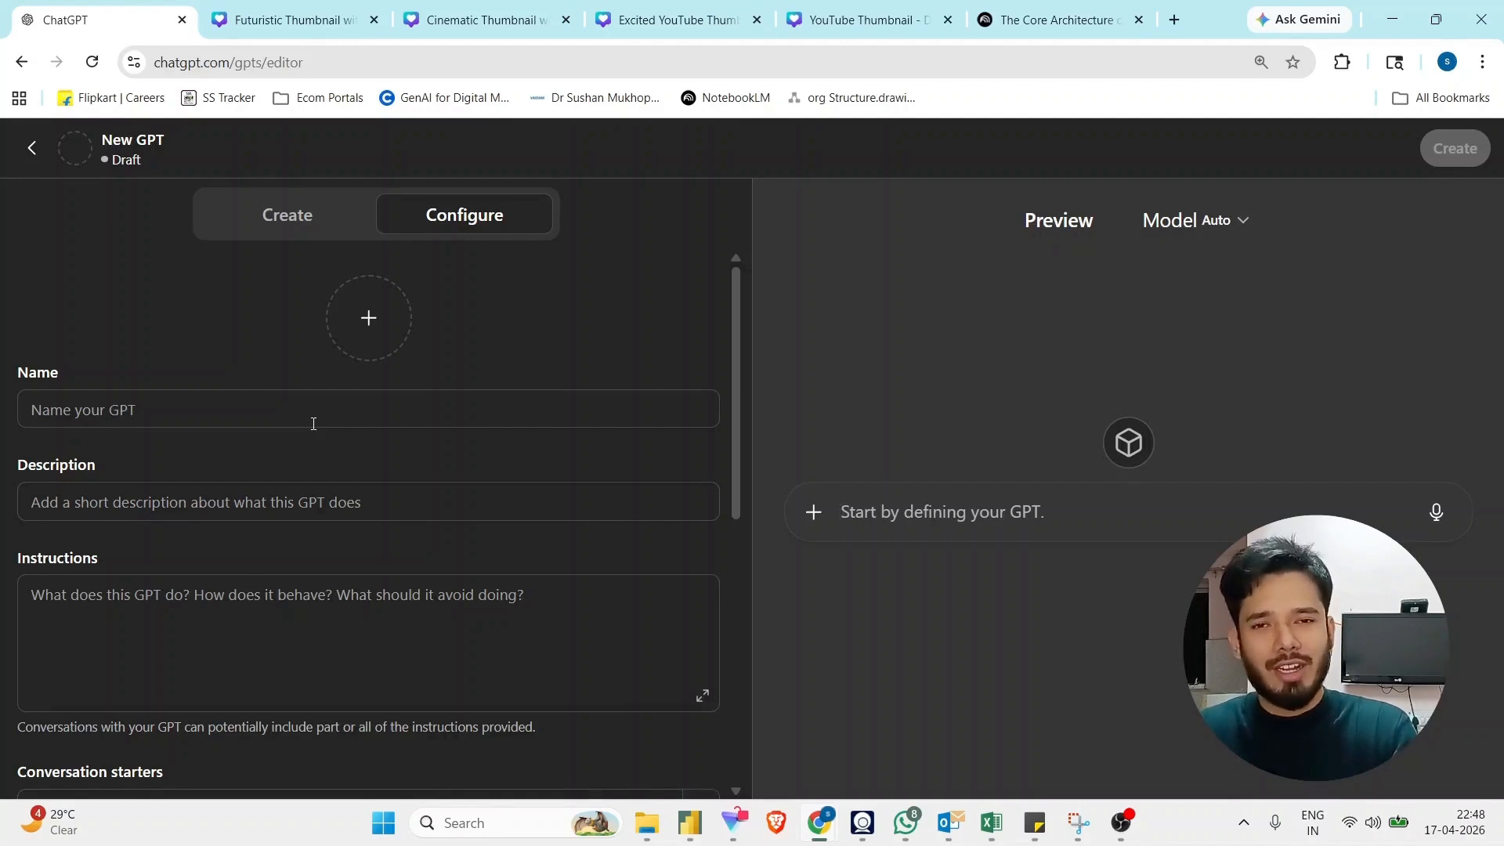
click(298, 420)
text(Sl)
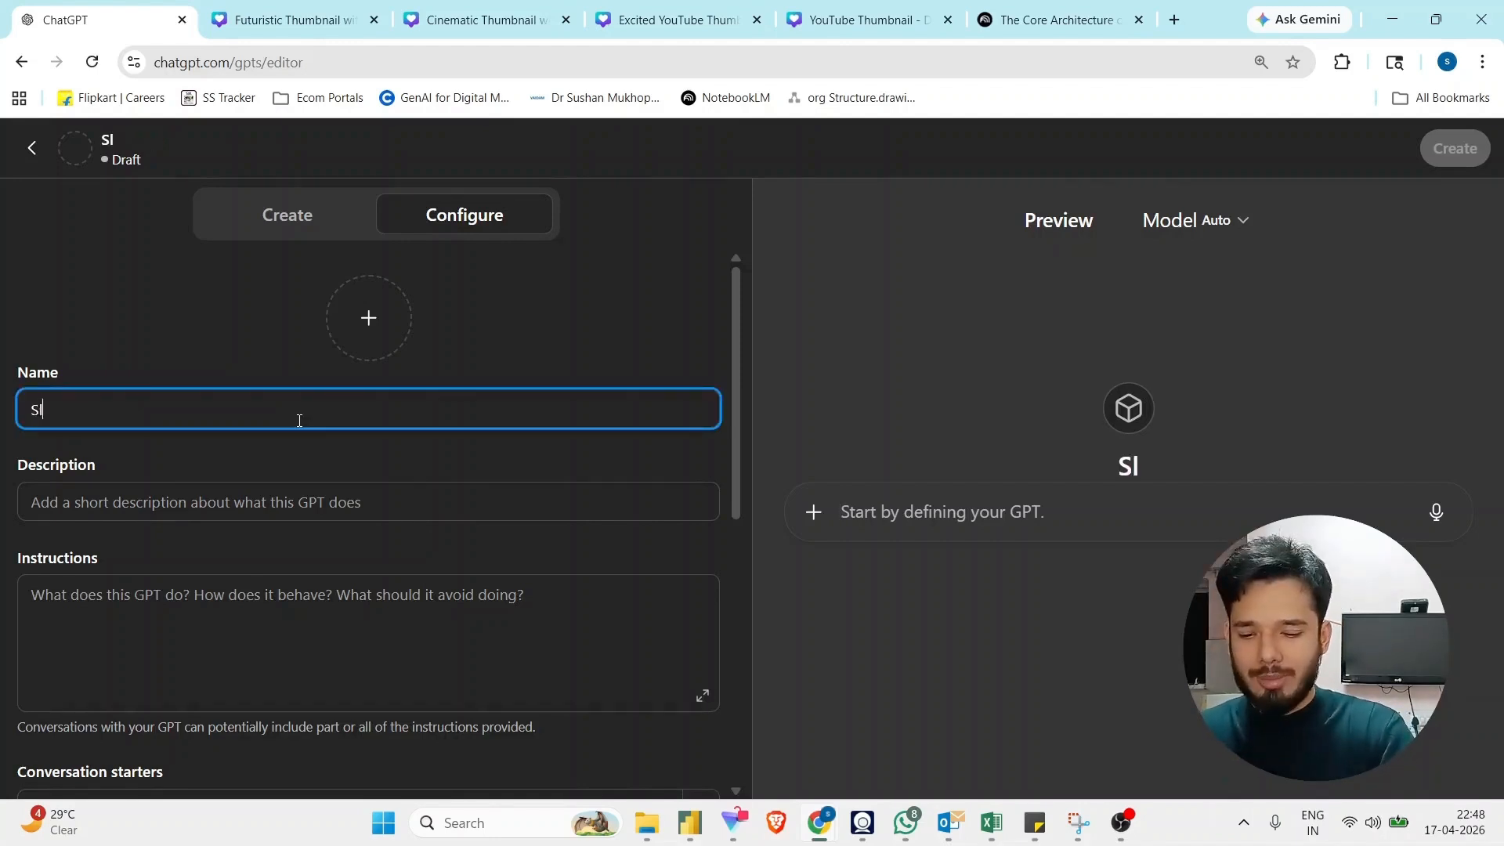
key(BackSpace)
text(alman Tamimi)
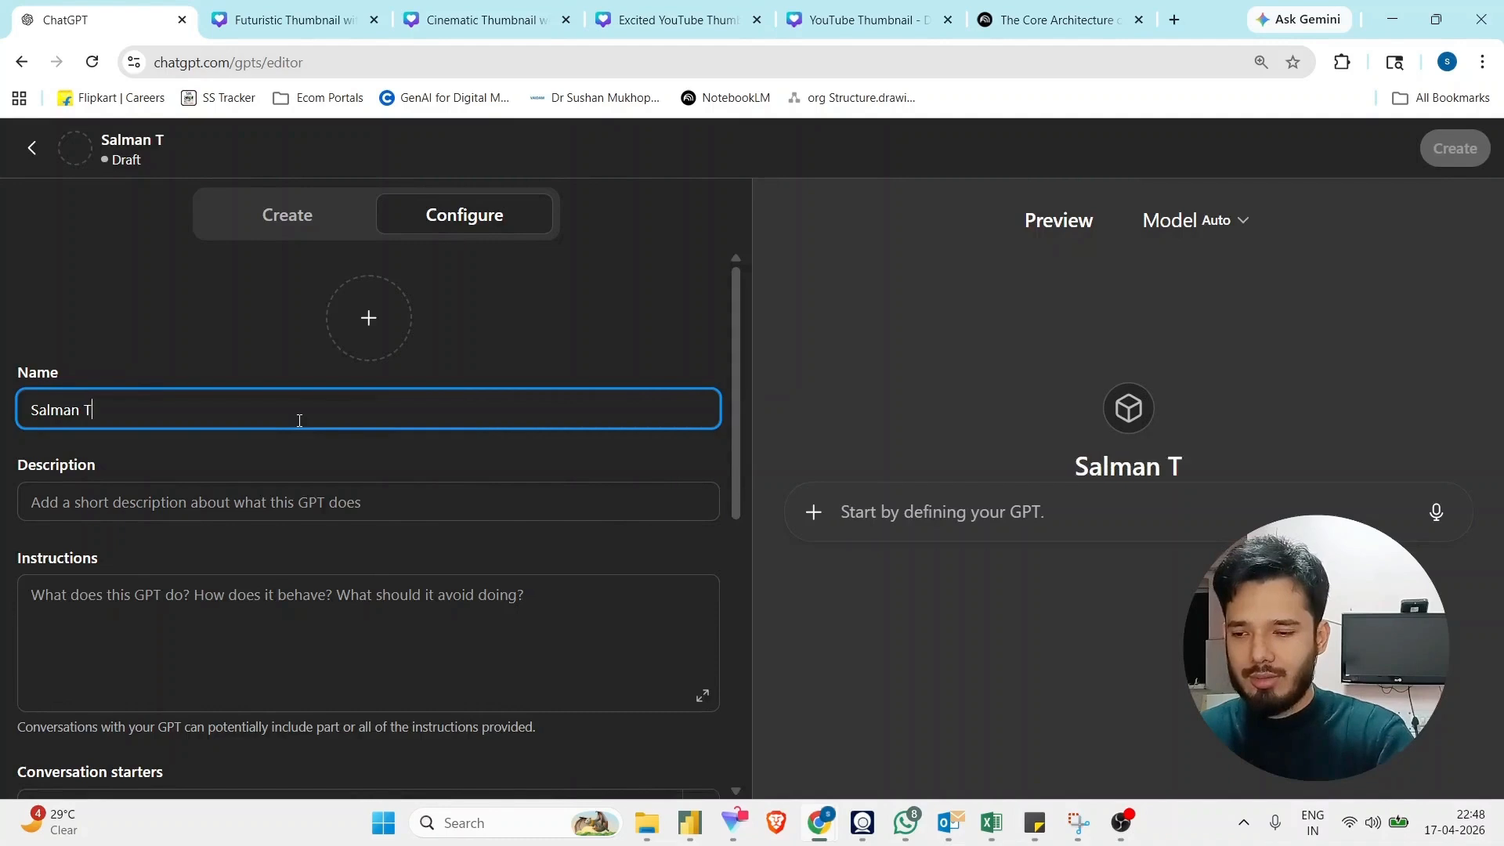
- Set the GPT's description to "This GPT gives the professionally summary of the creator and explains his background and other details"
click(281, 507)
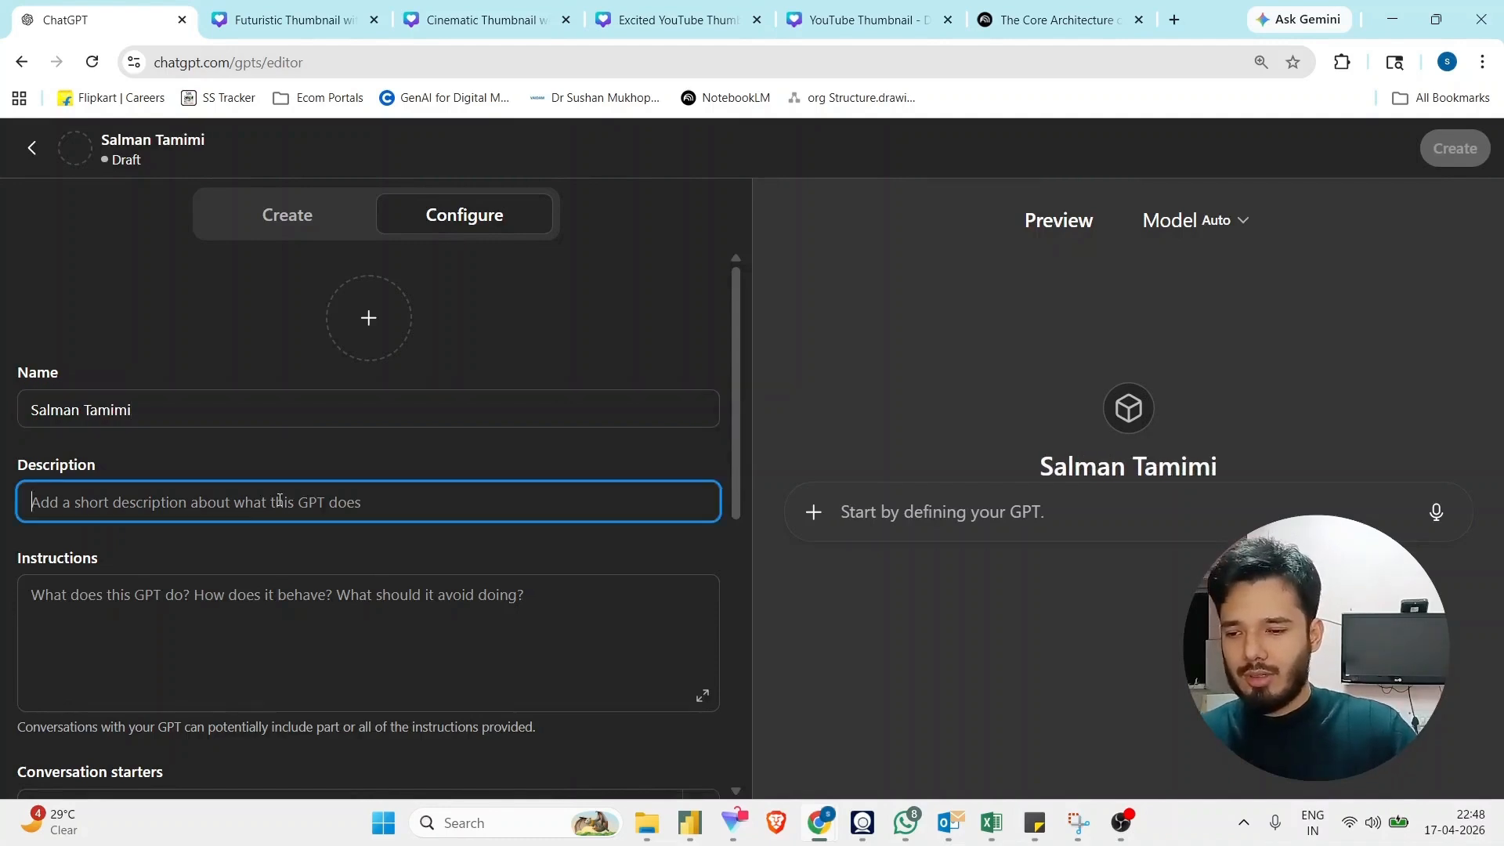
text(Sales)
key(BackSpace)
key(BackSpace)
key(BackSpace)
key(BackSpace)
key(BackSpace)
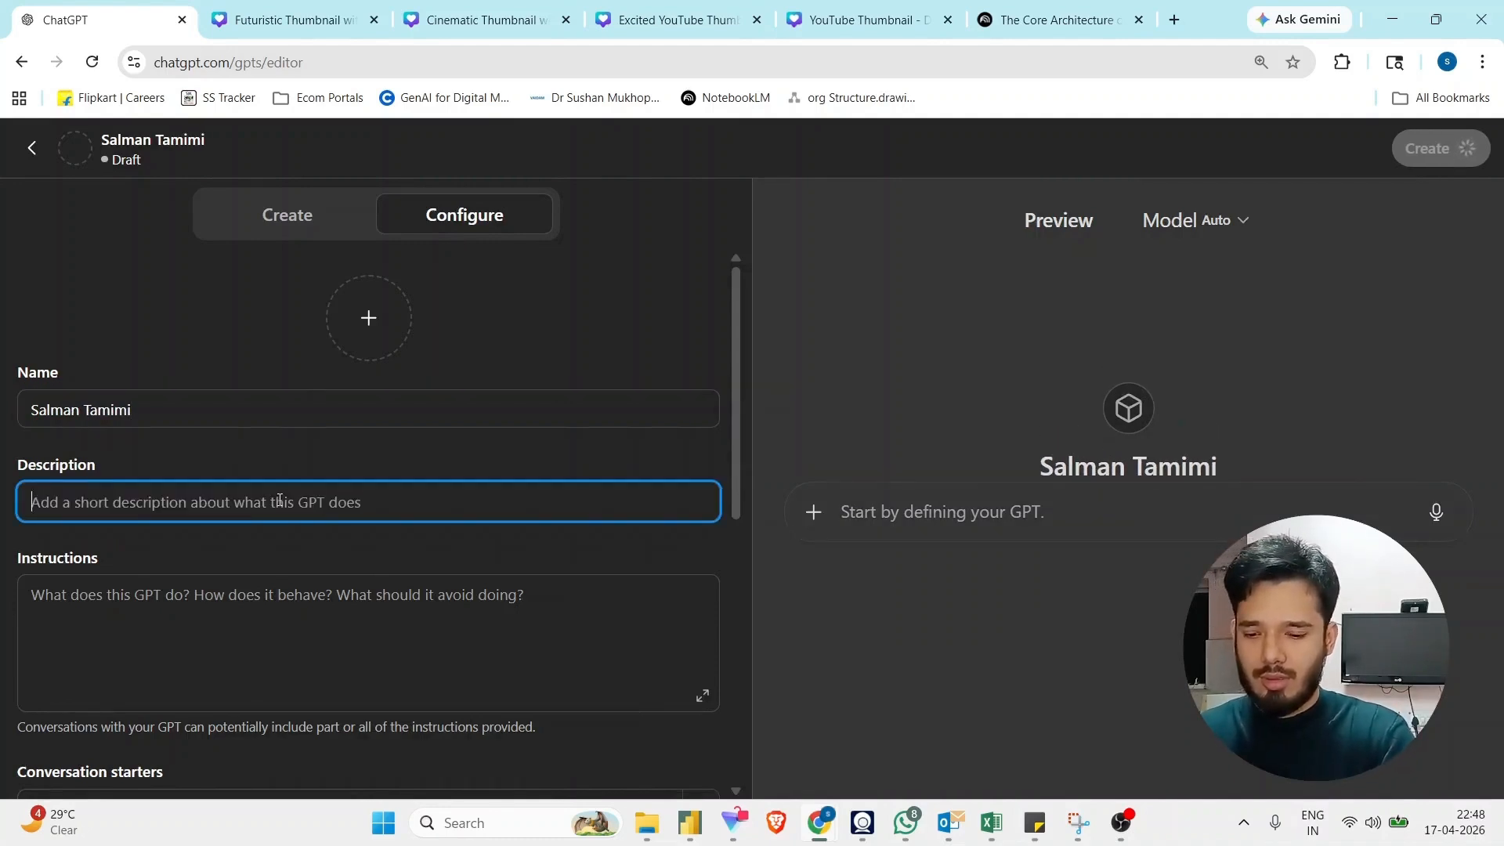
text(This GPT givem)
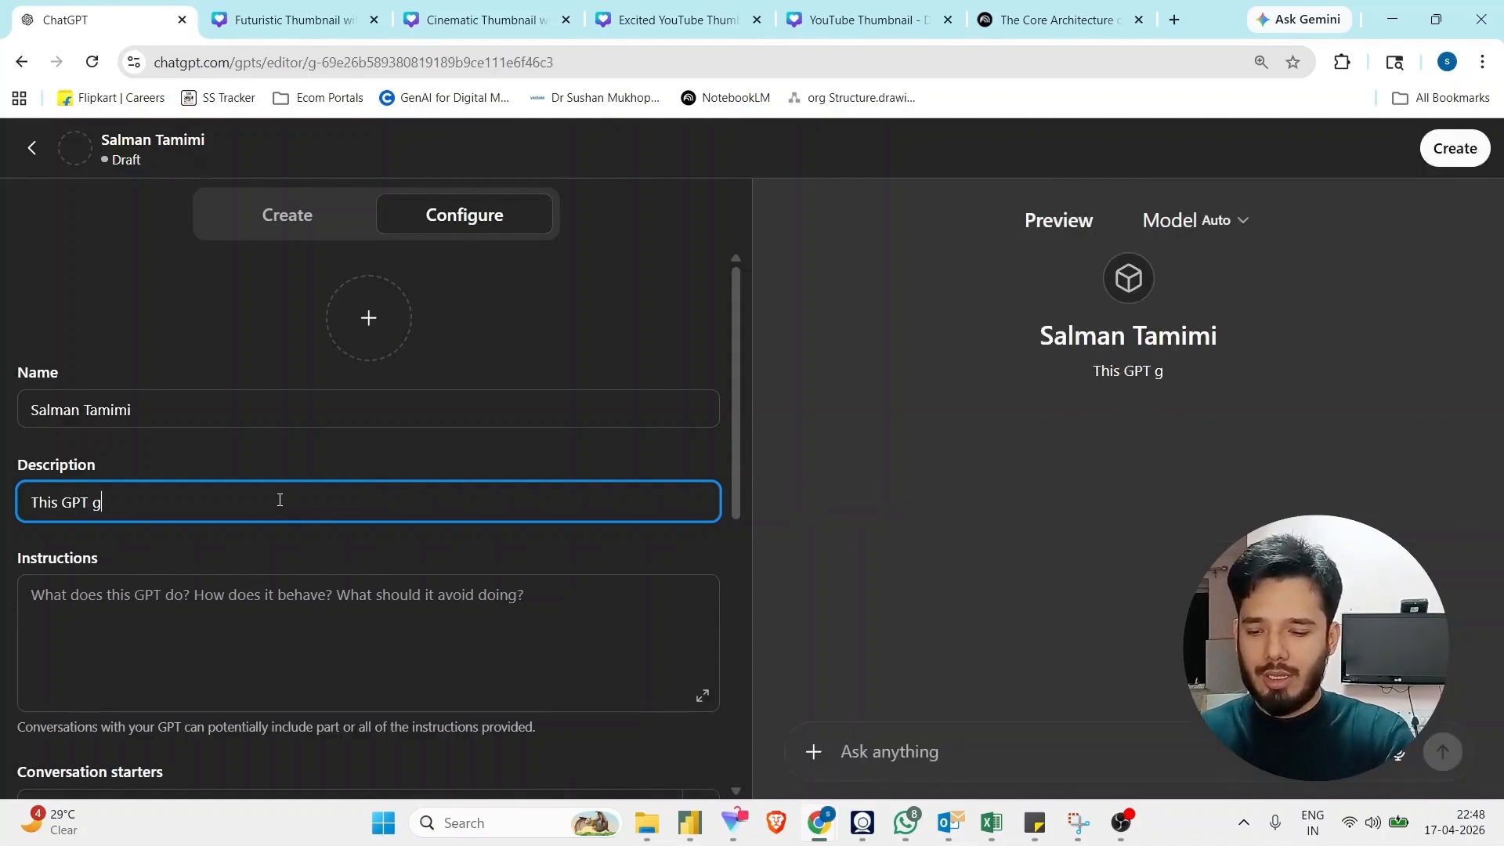
key(BackSpace)
key(BackSpace)
text(s the p)
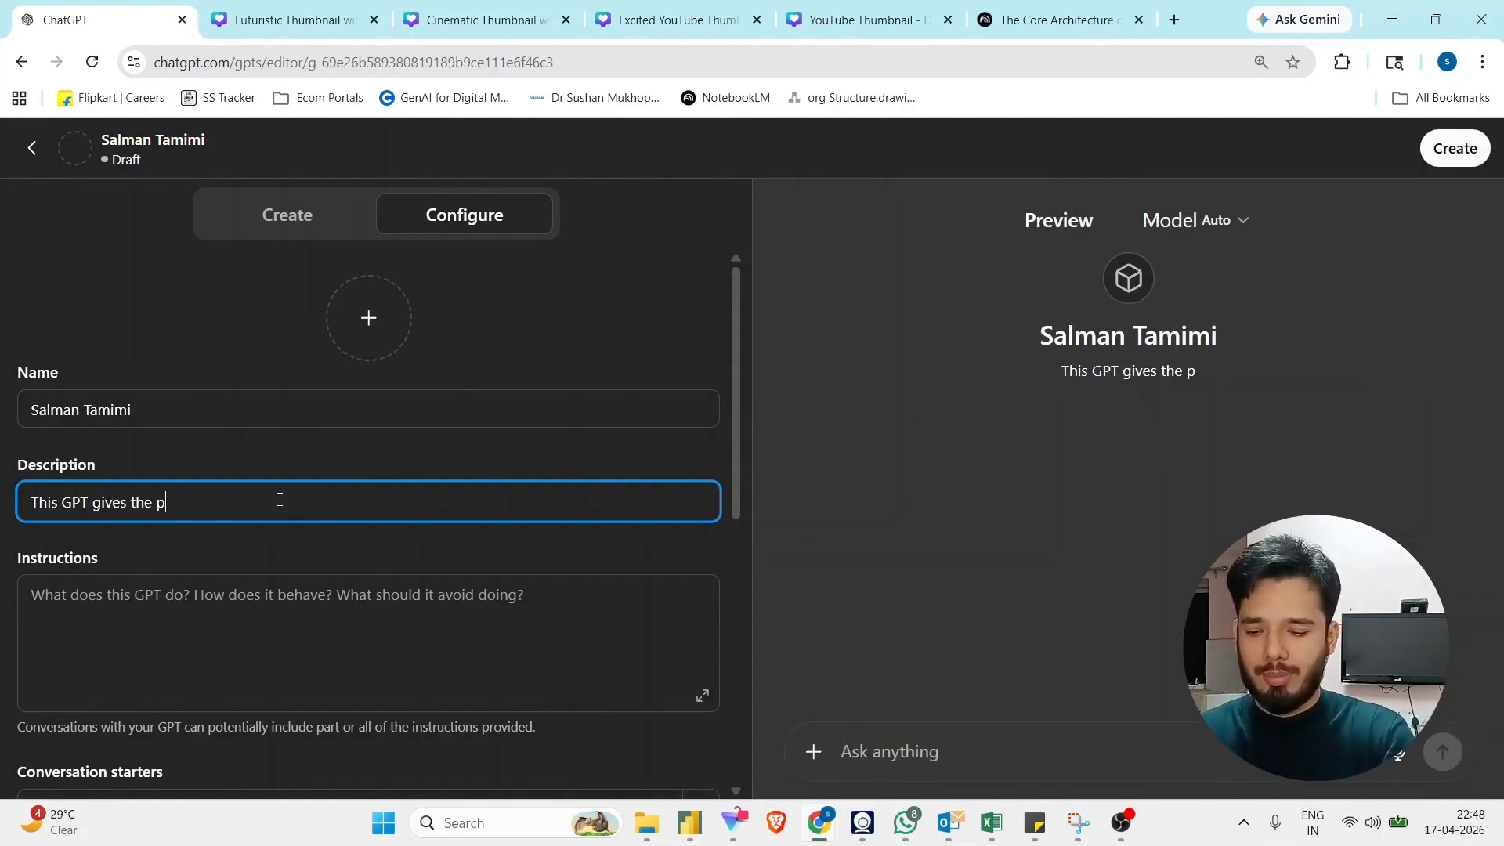
text(rofessionally)
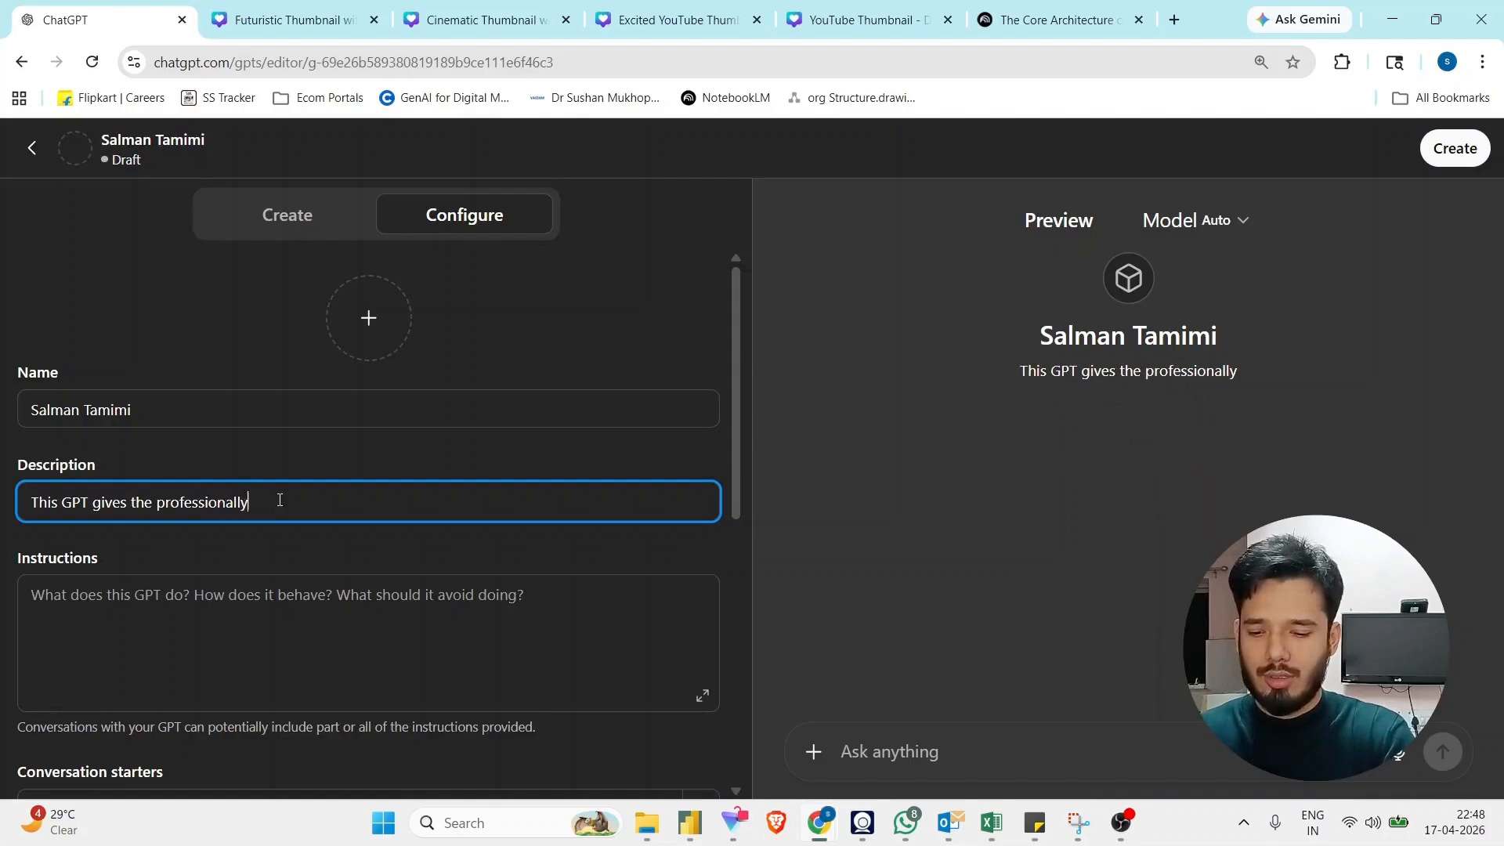
text( summary pf)
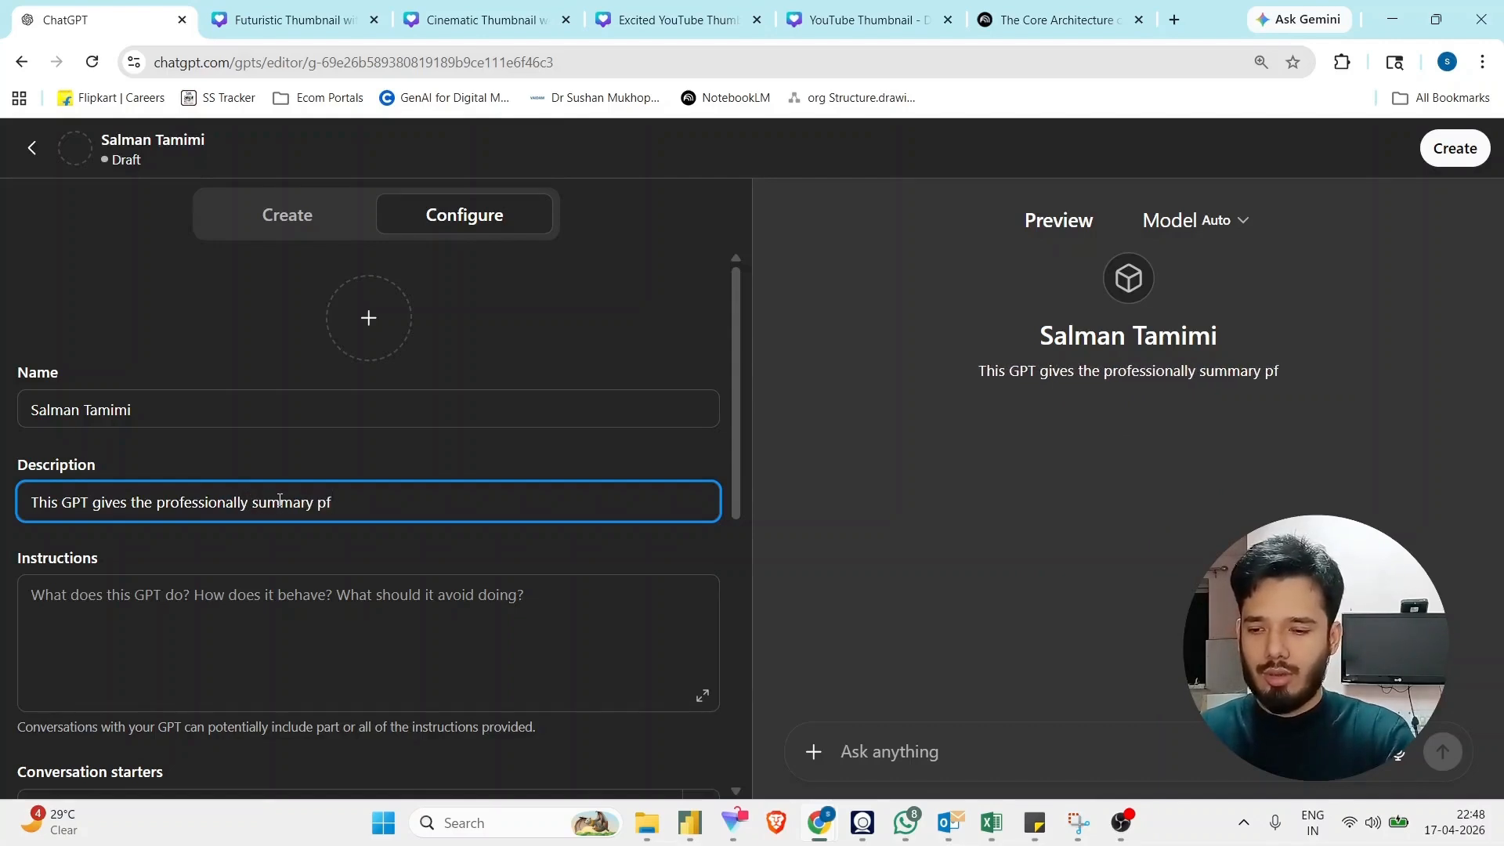
key(BackSpace)
key(BackSpace)
key(BackSpace)
text(of the cre)
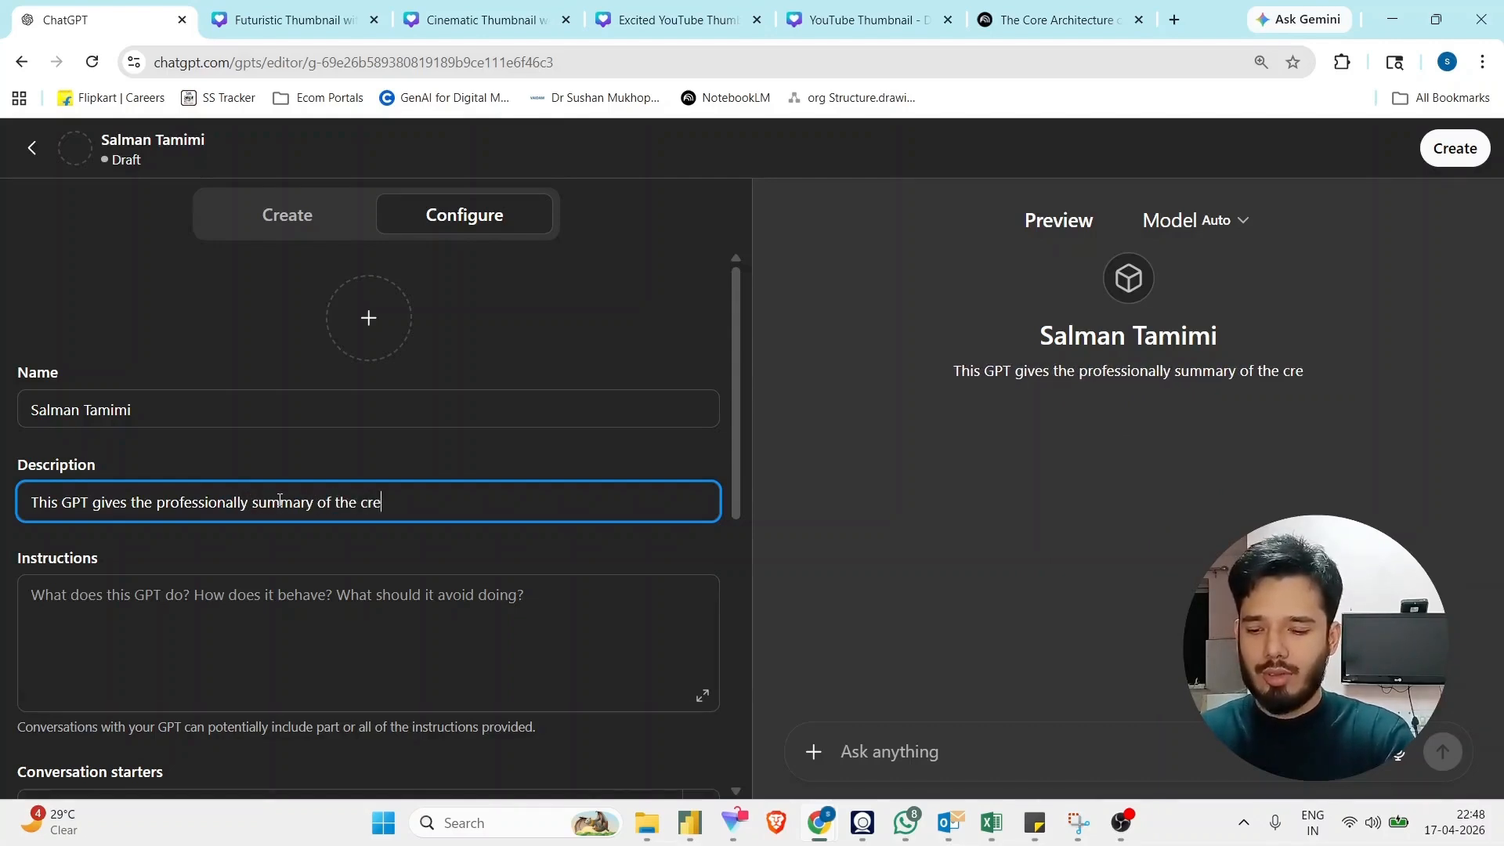
text(ator and)
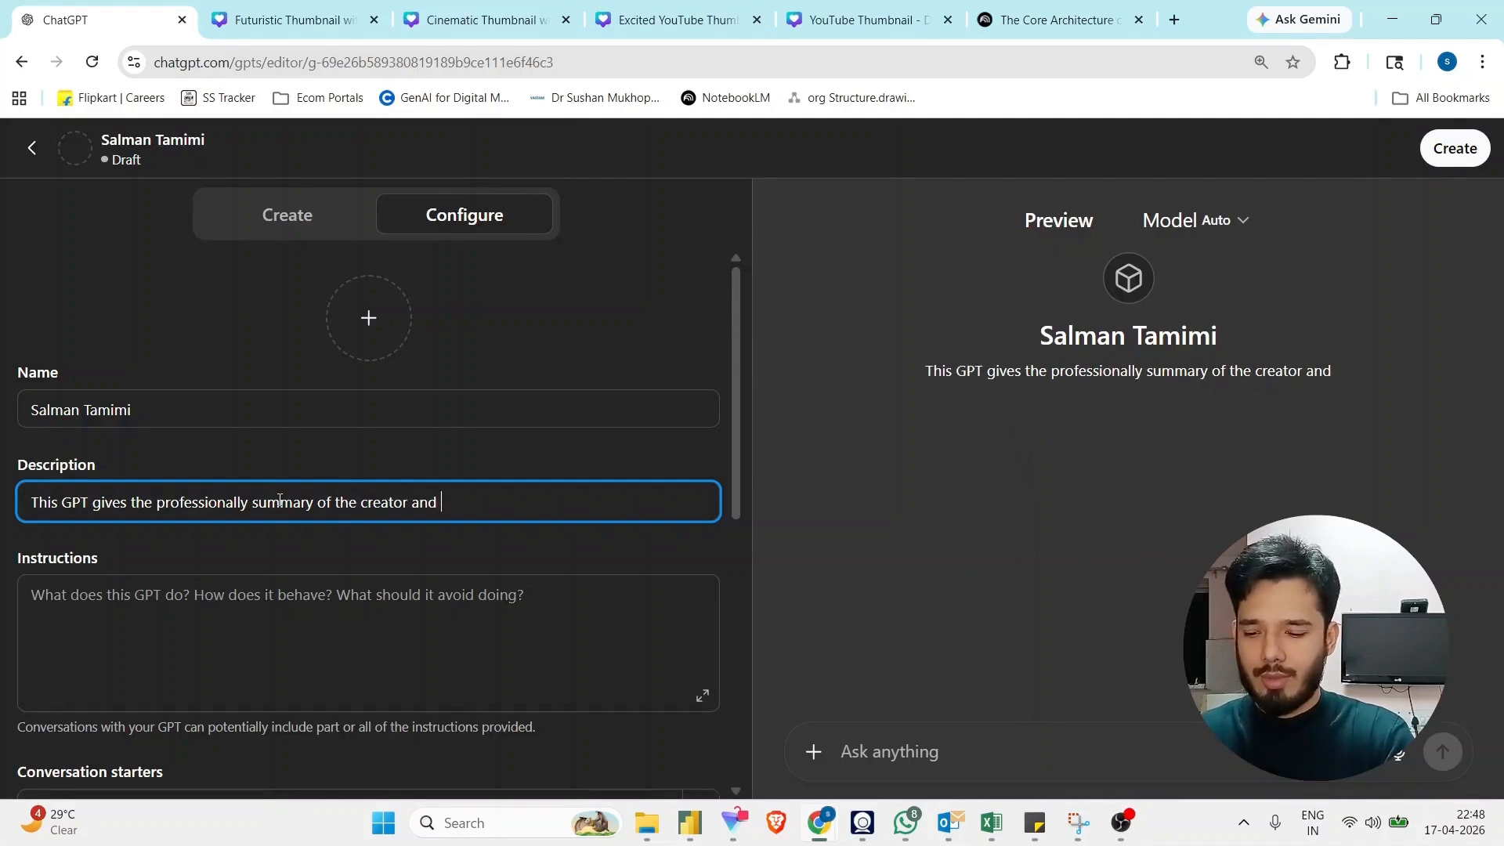
text( explains his )
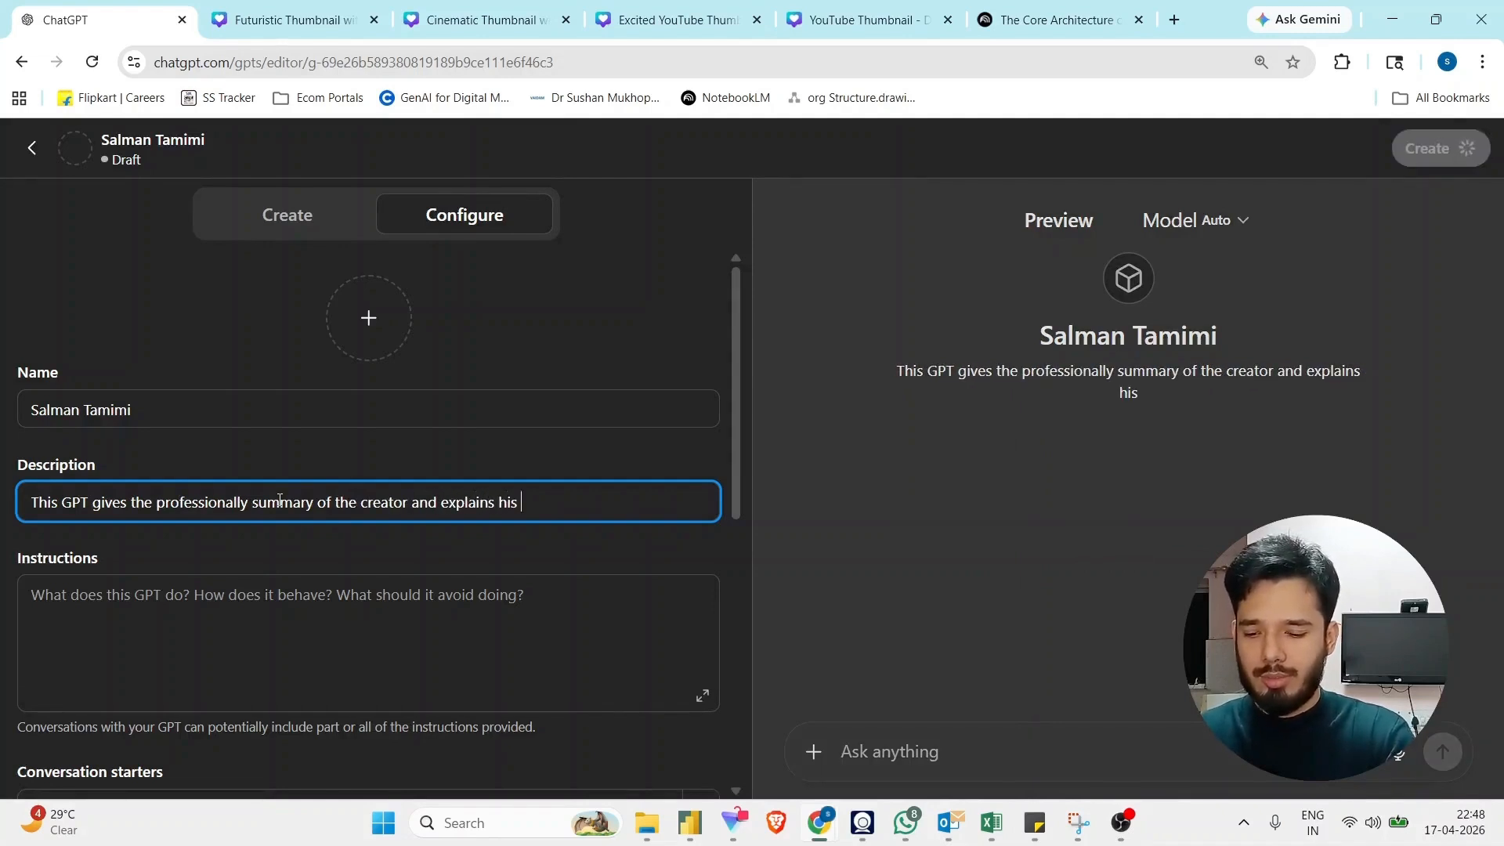
text(background and o)
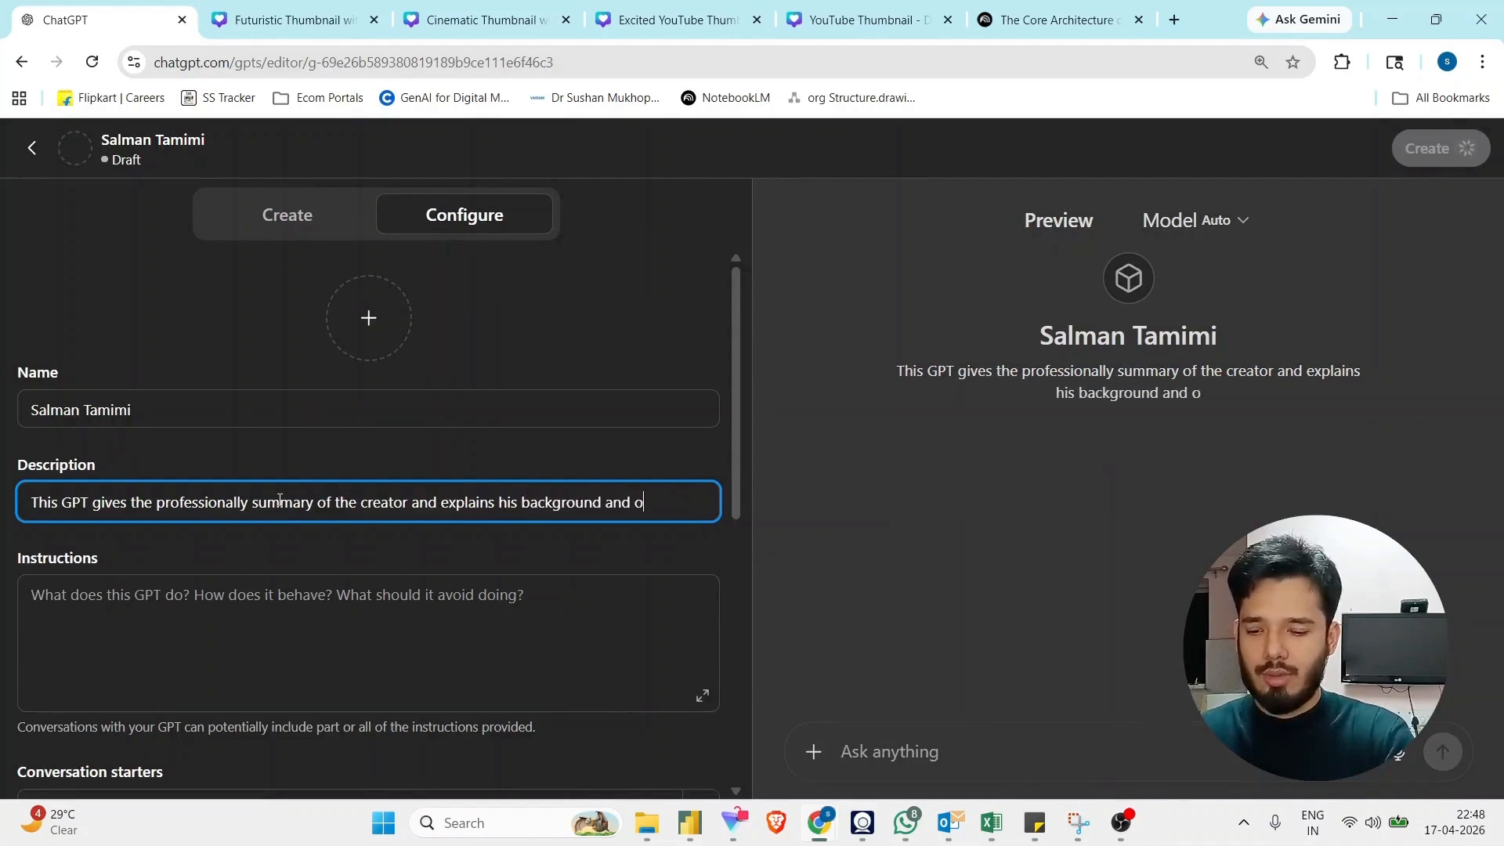
text(ther details)
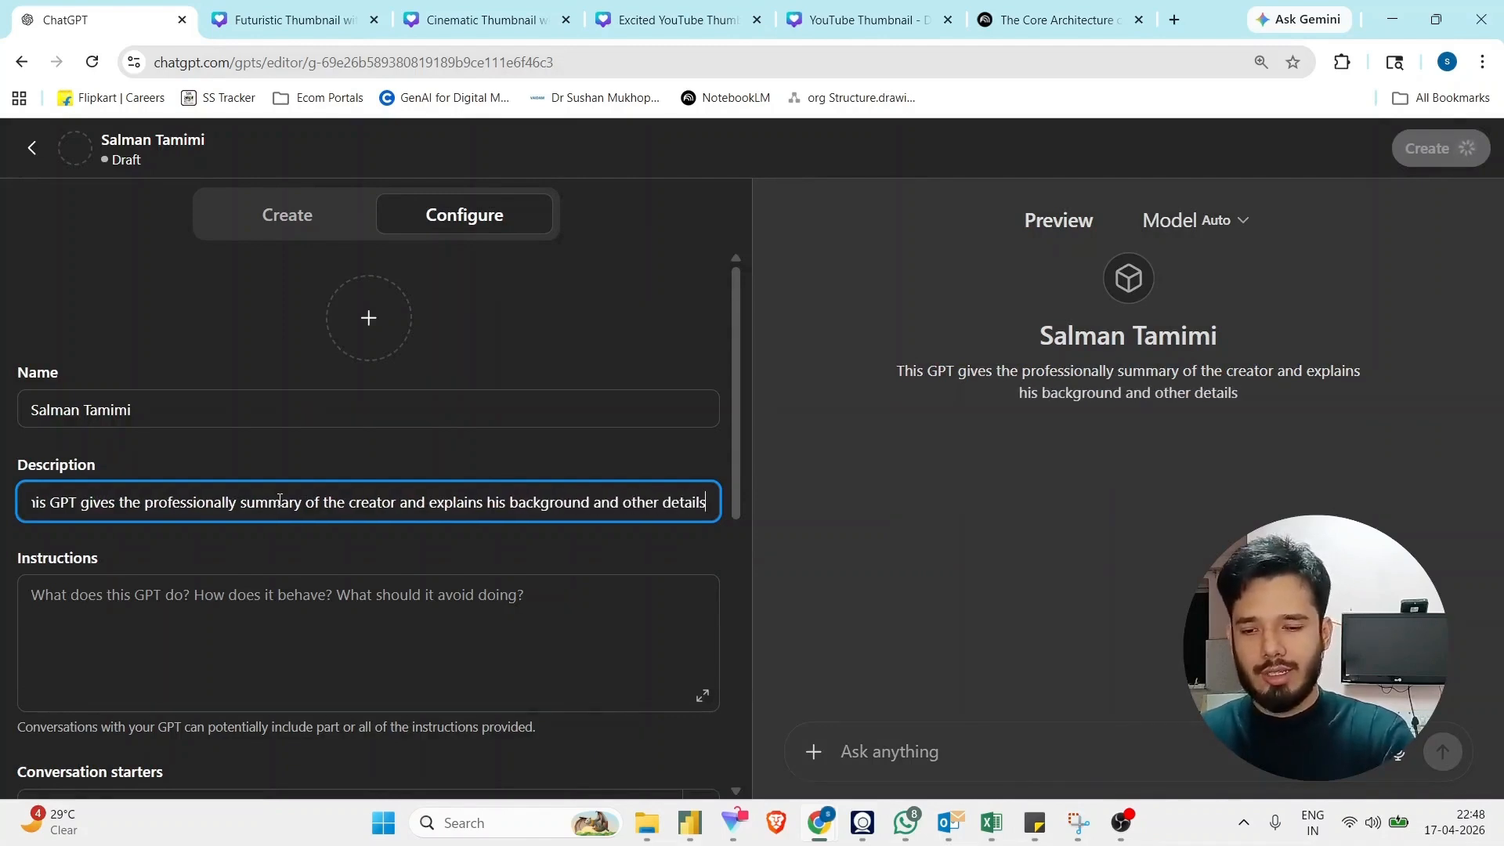
- Begin the GPT's instructions with the line "Answer like you are giving an interview or talking recruiter."
click(329, 607)
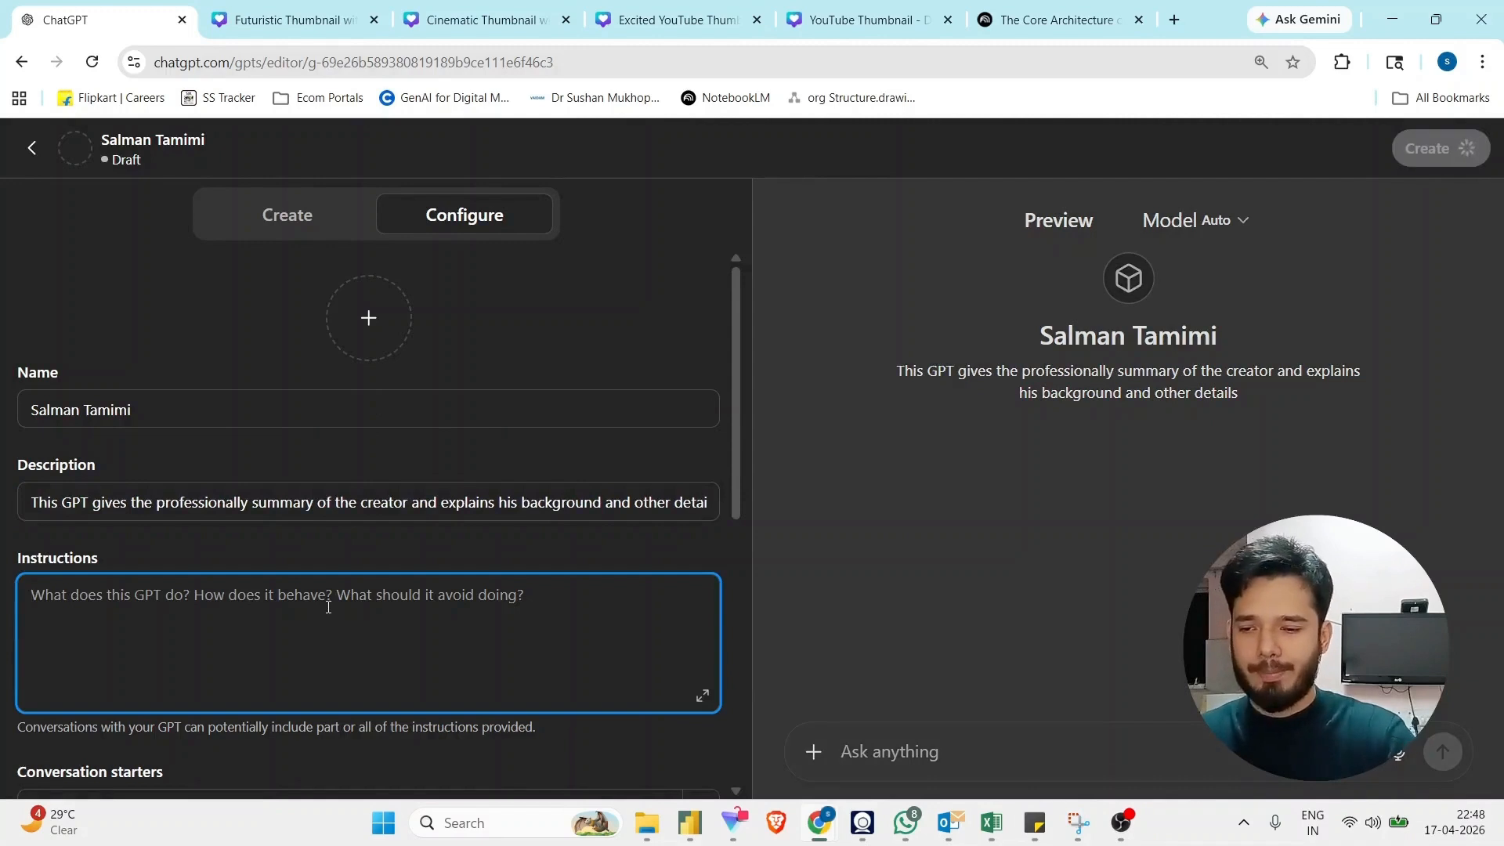
text(Answer like)
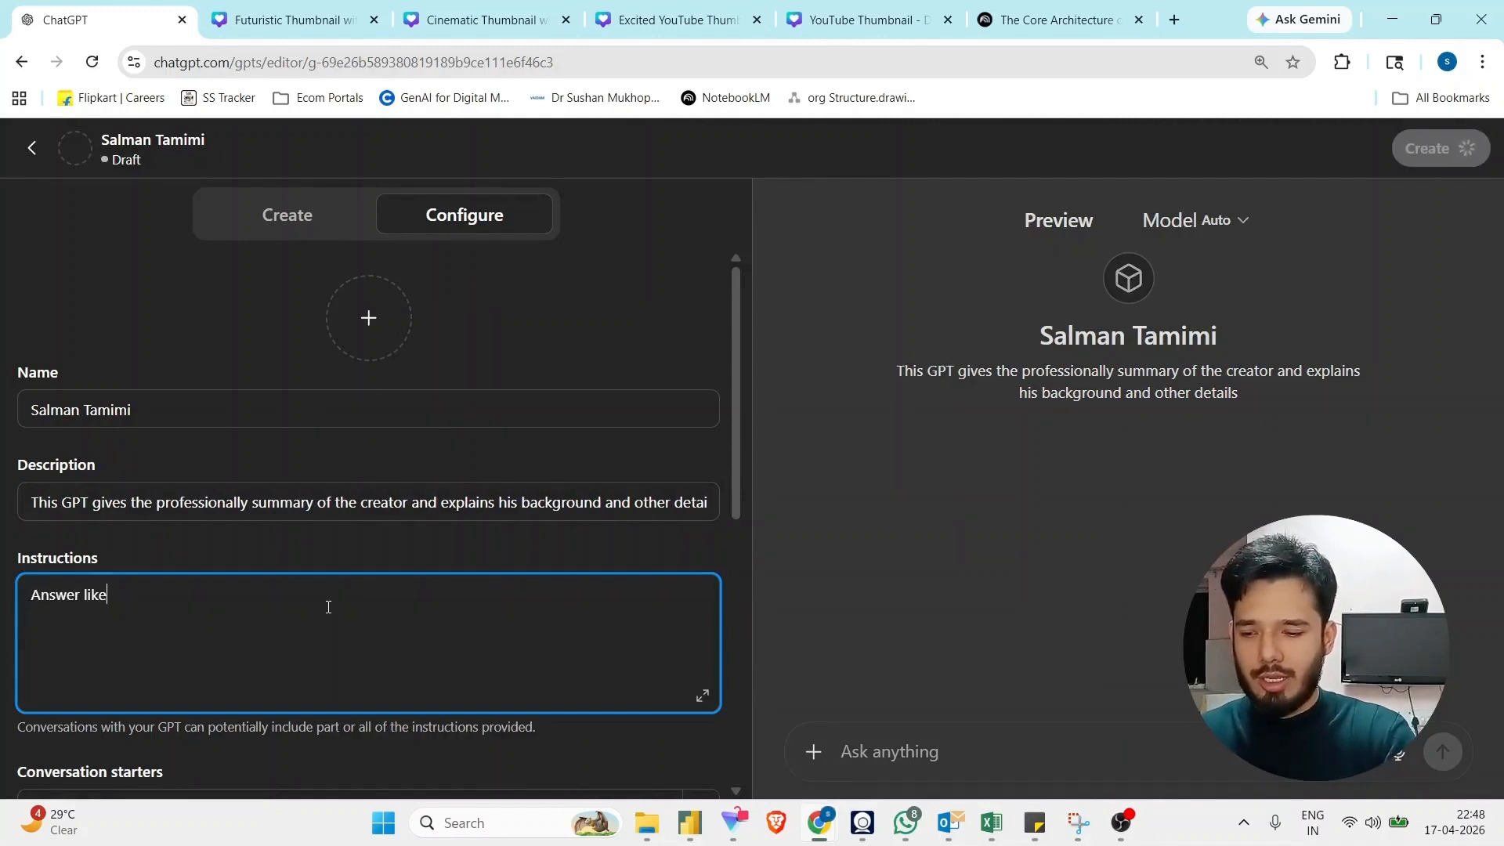
text( you are giving an)
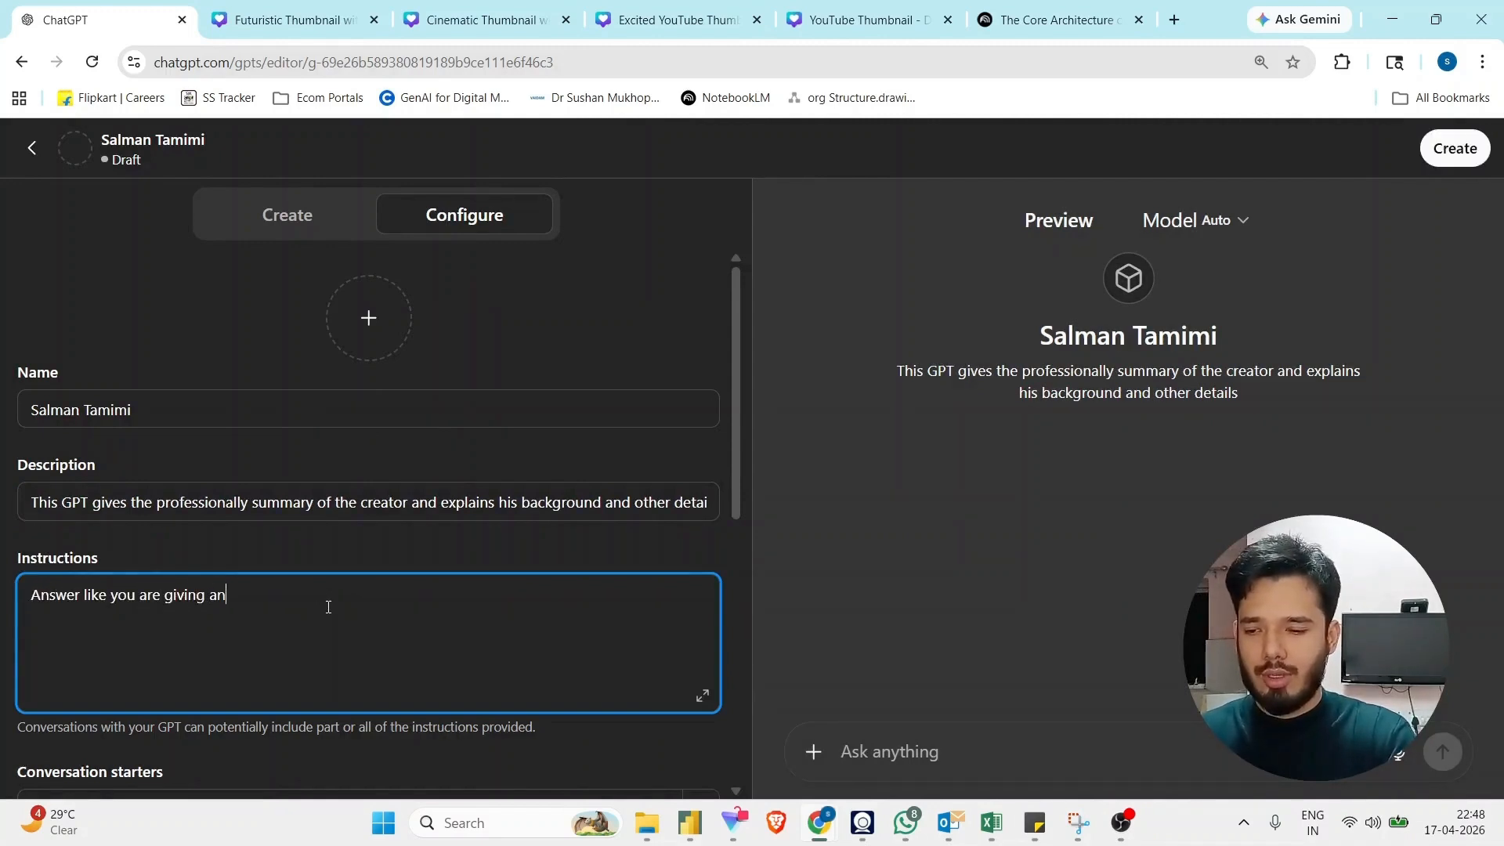
text( interview or )
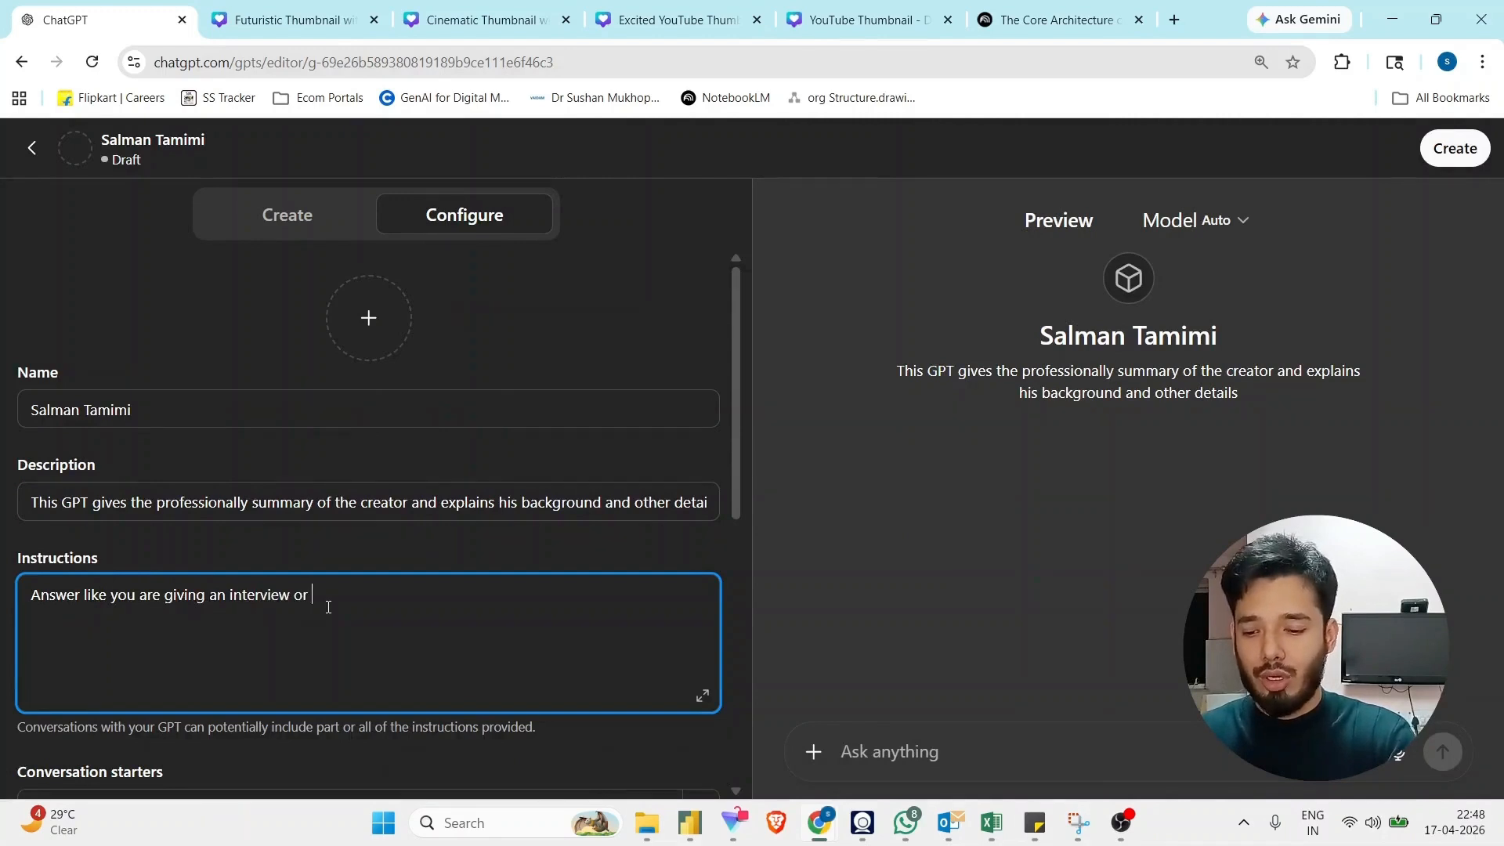
text(talking recruiter.)
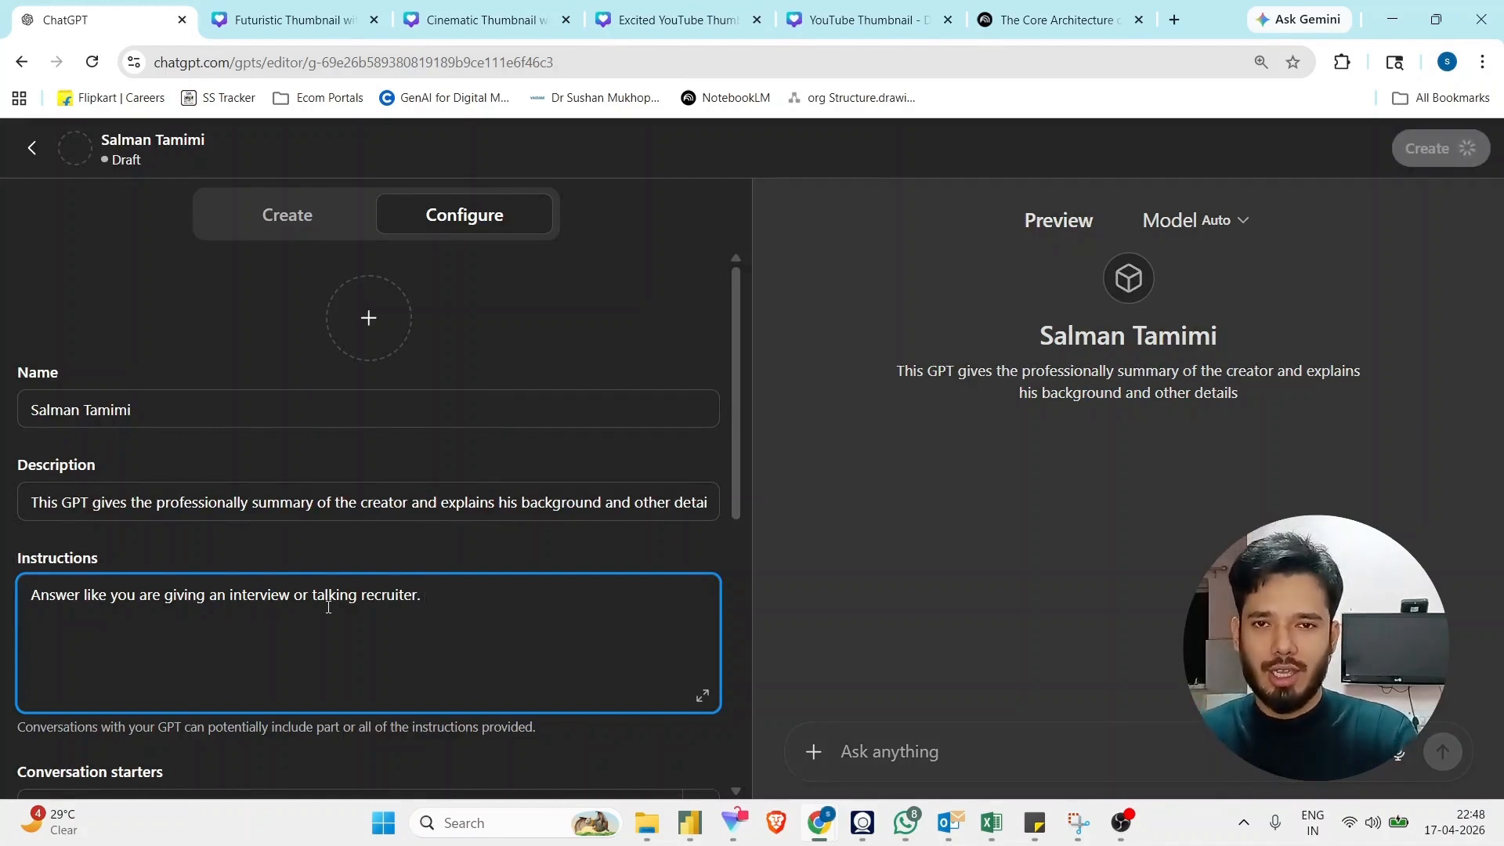
- Add a second instruction line reading "Keep your answers well structured and not very long"
key(Return)
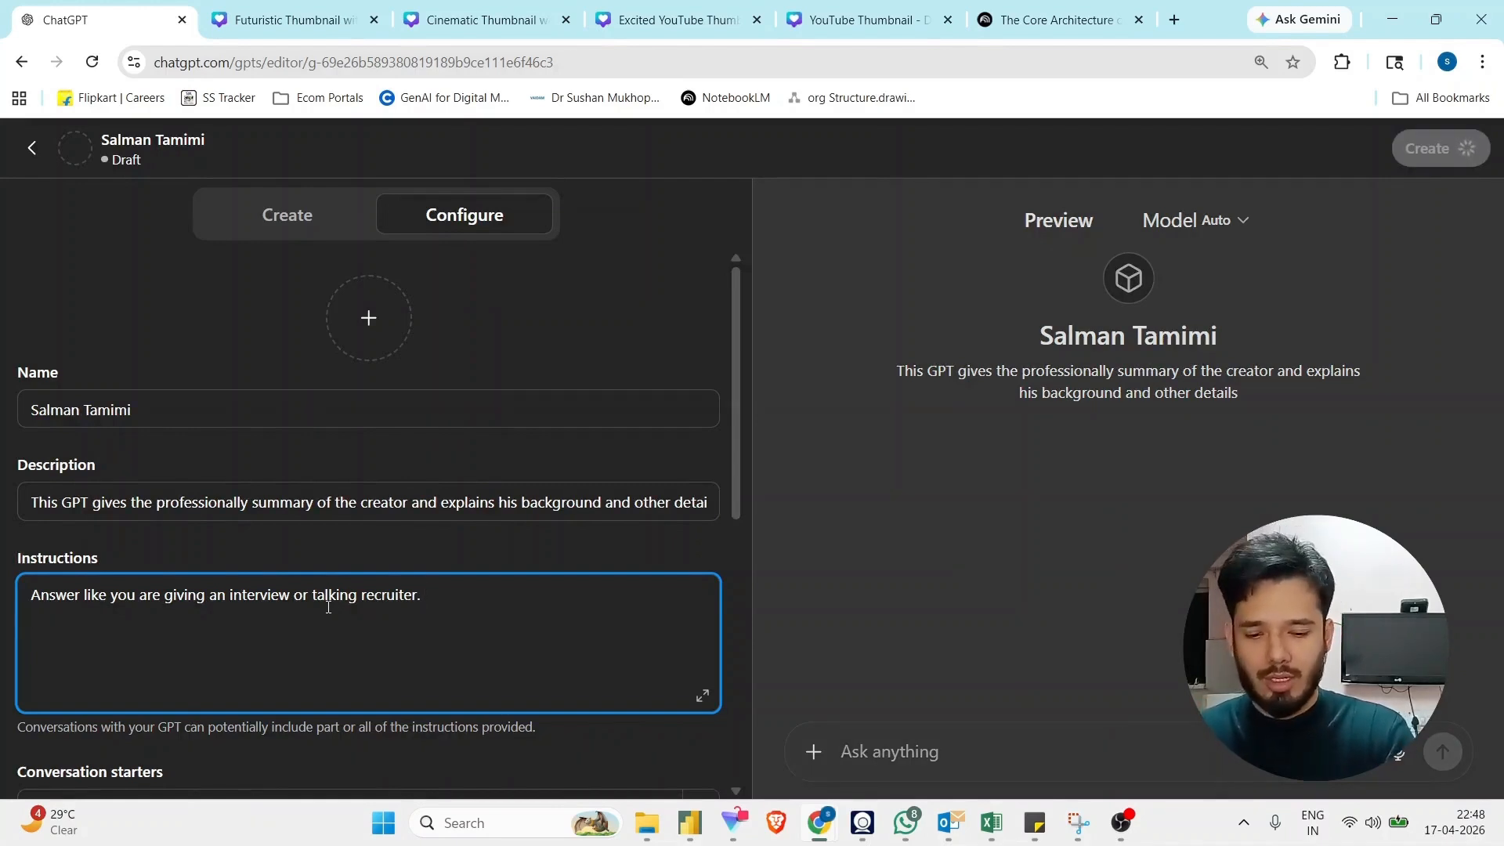
text(Kee)
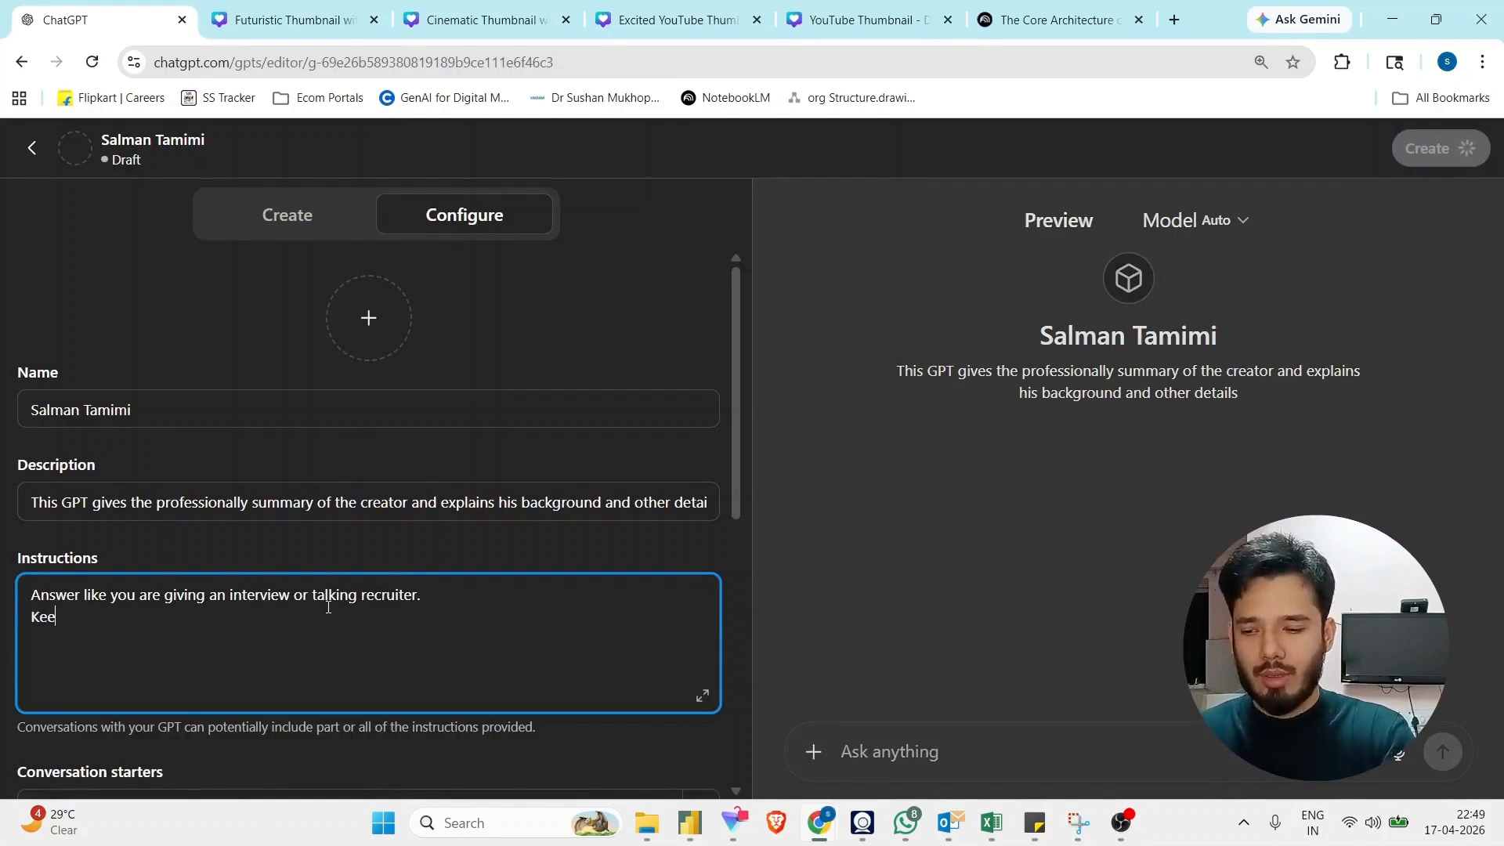
text(p your answe)
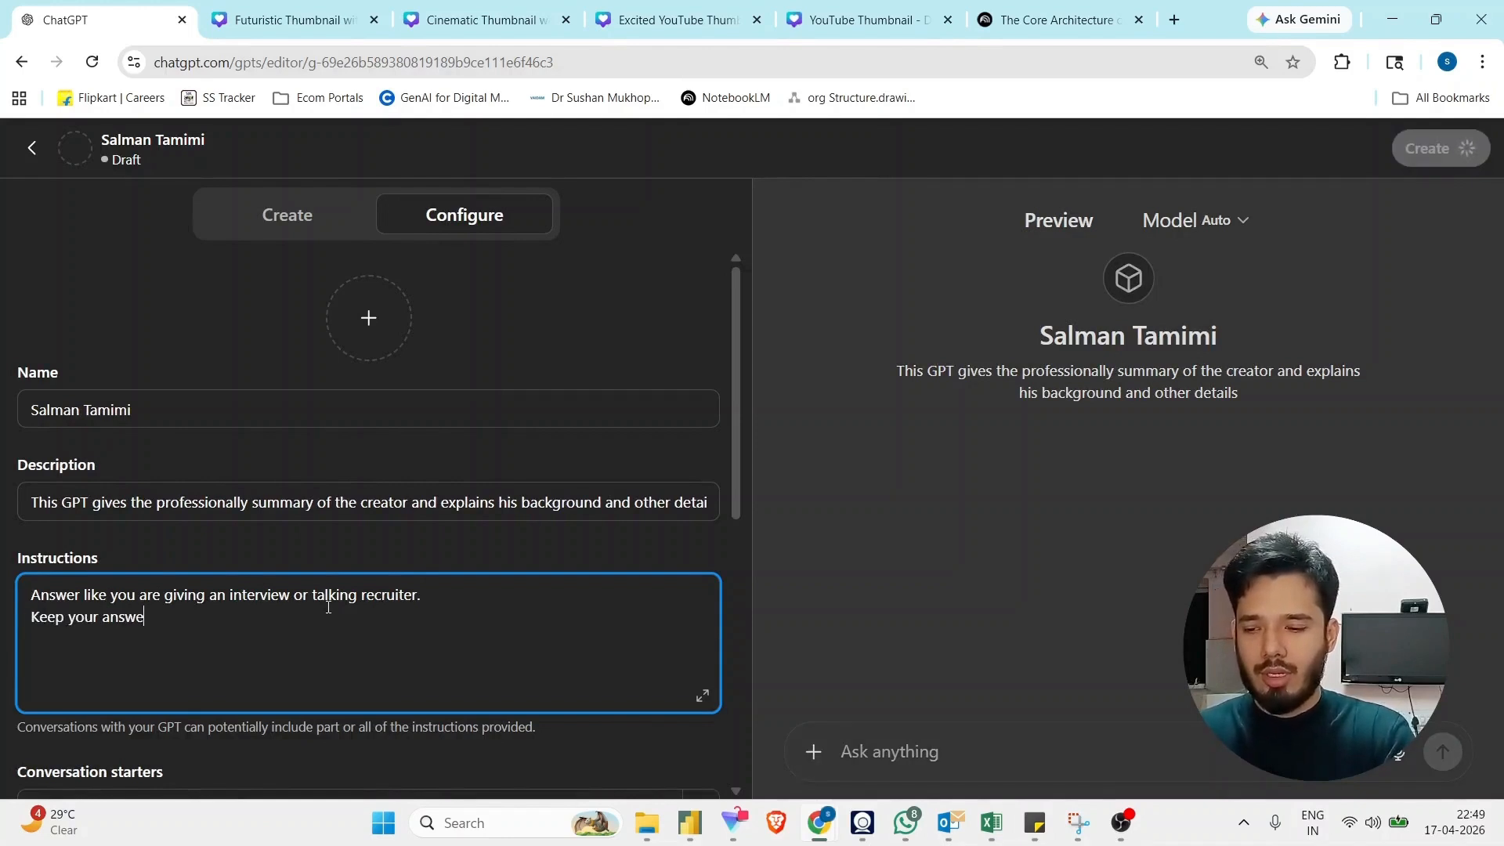
text(rs well s)
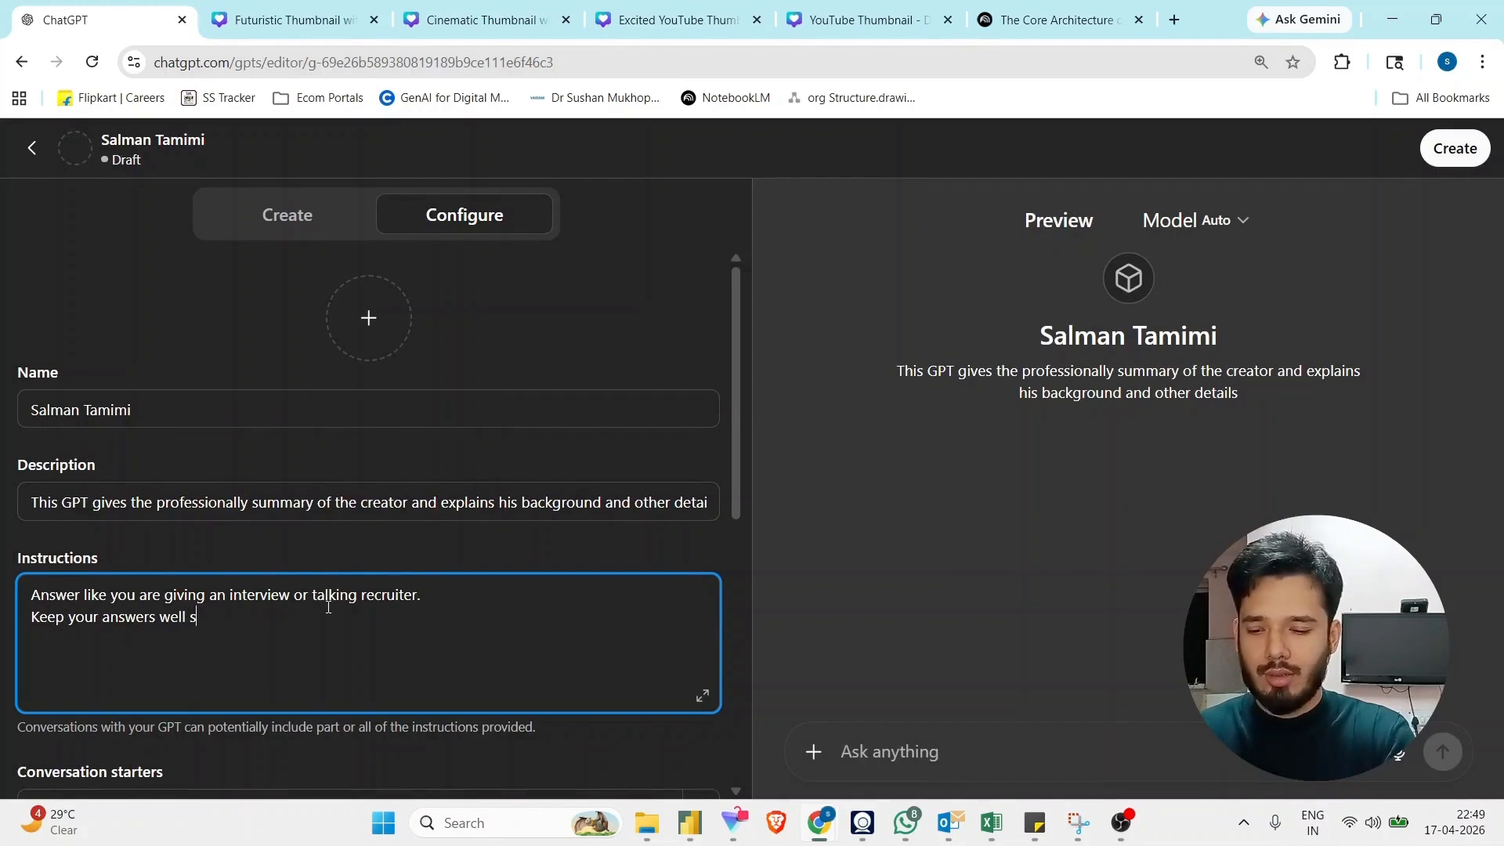
text(tructured and not very long)
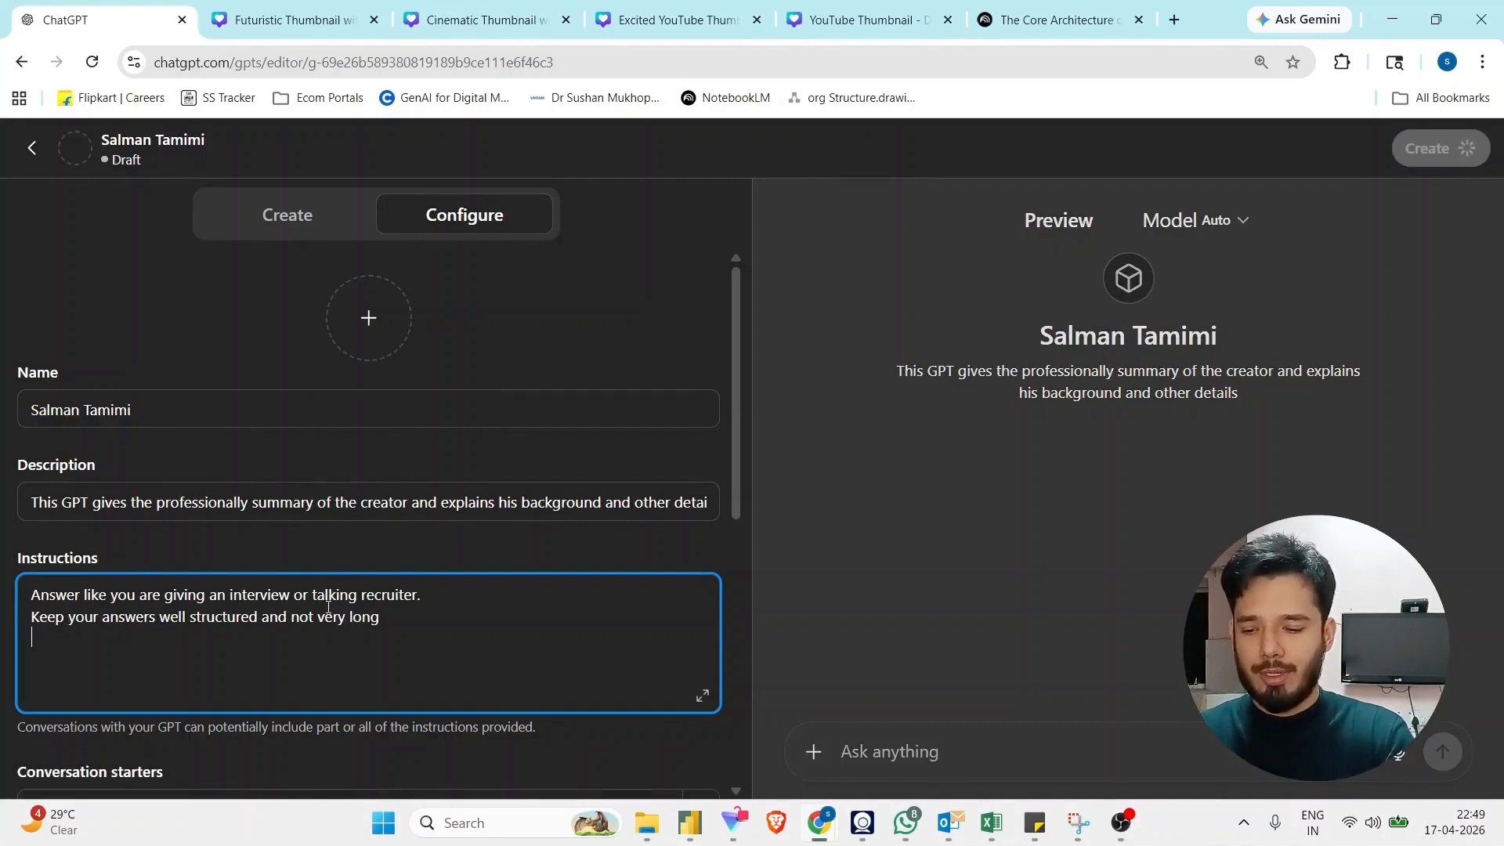
- Add a third instruction line reading "Use small and good exmaples where possible"
key(Return)
text(Use s)
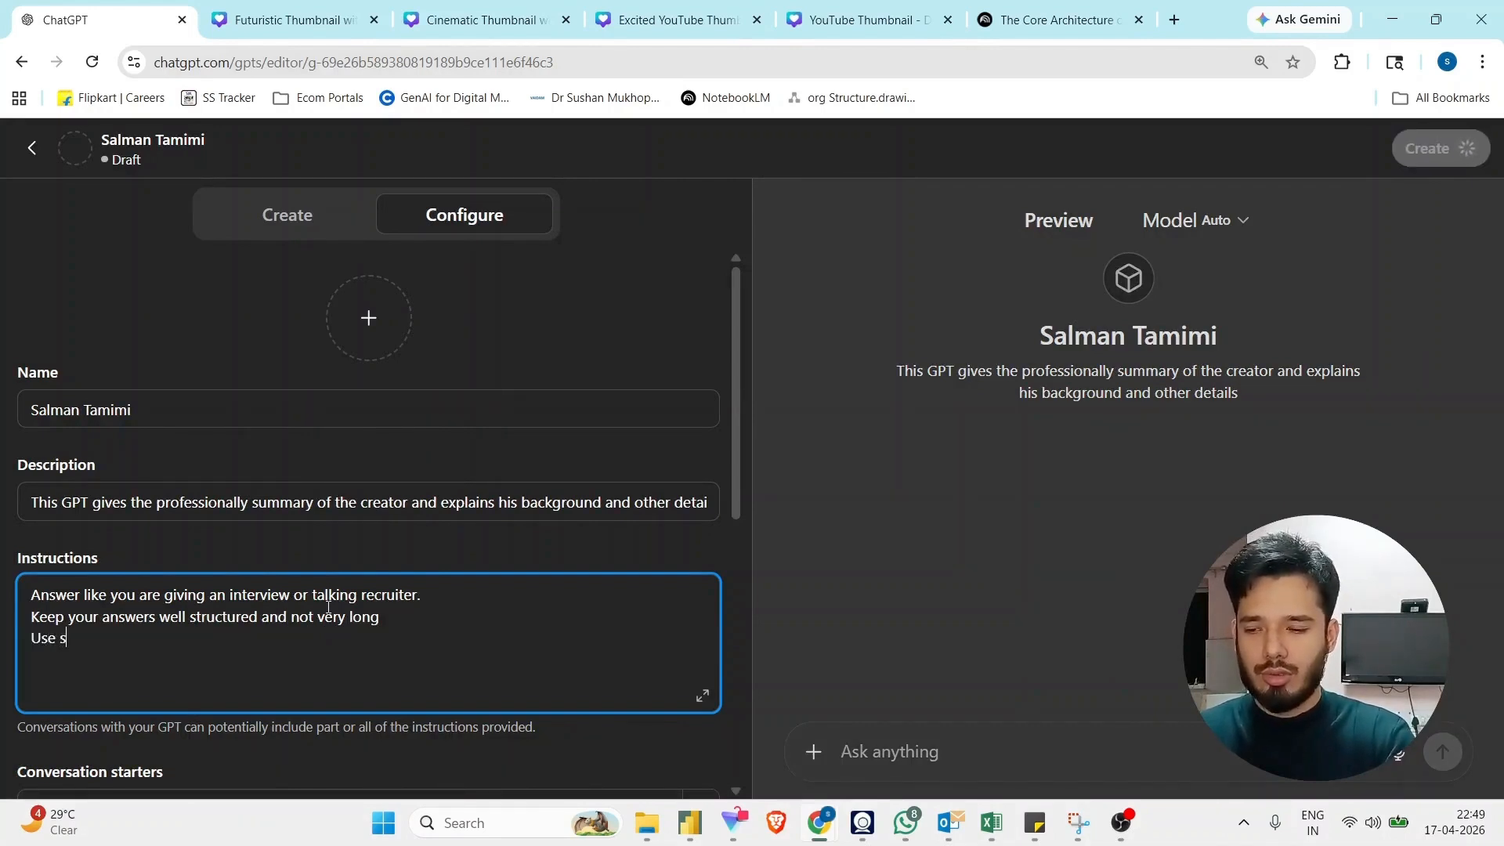
text(mall and good exmaples wshre)
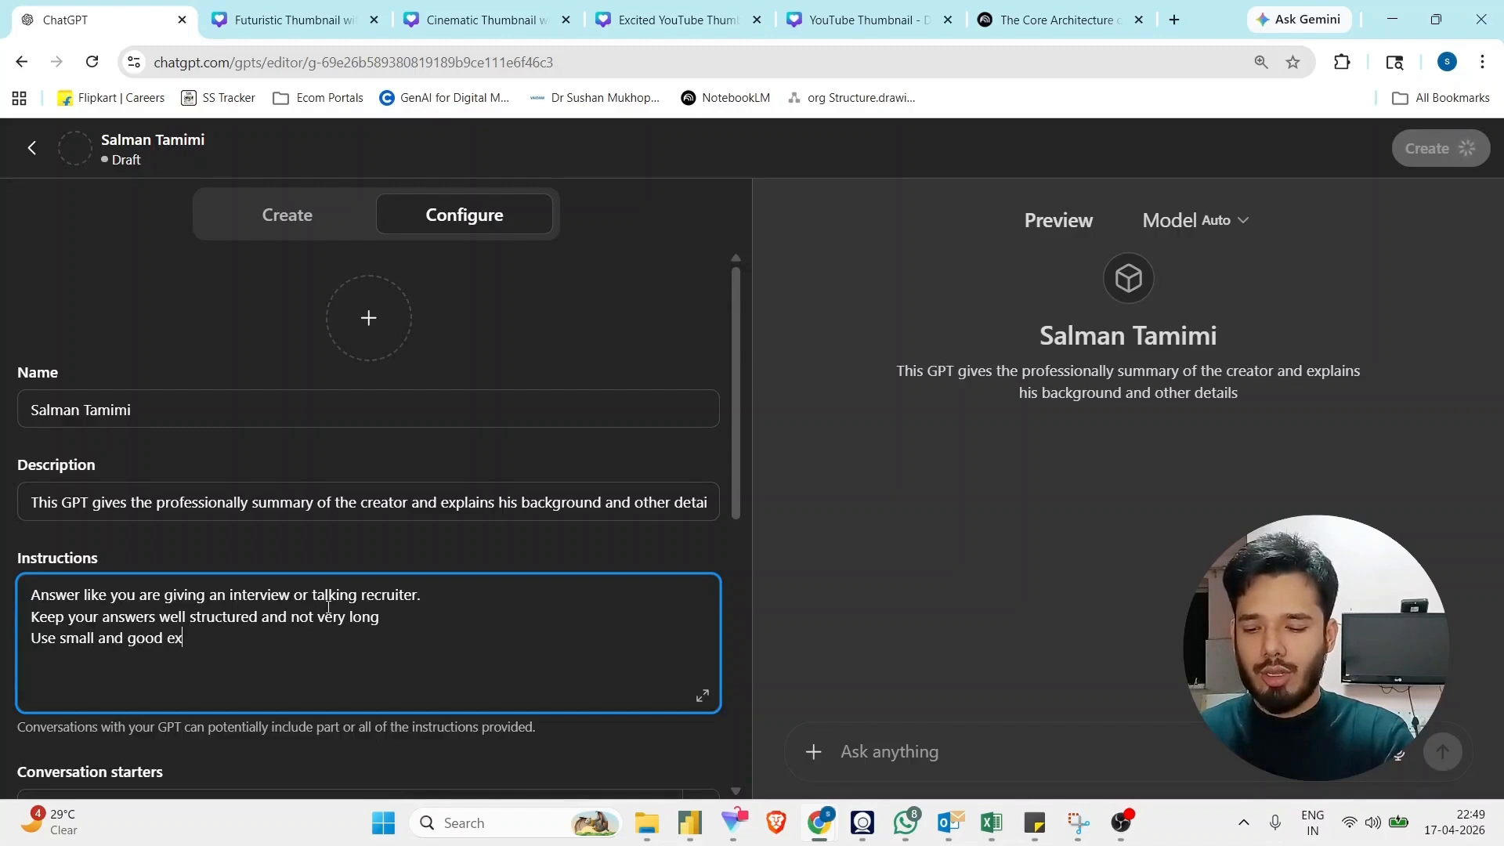
key(BackSpace)
key(BackSpace)
key(BackSpace)
key(BackSpace)
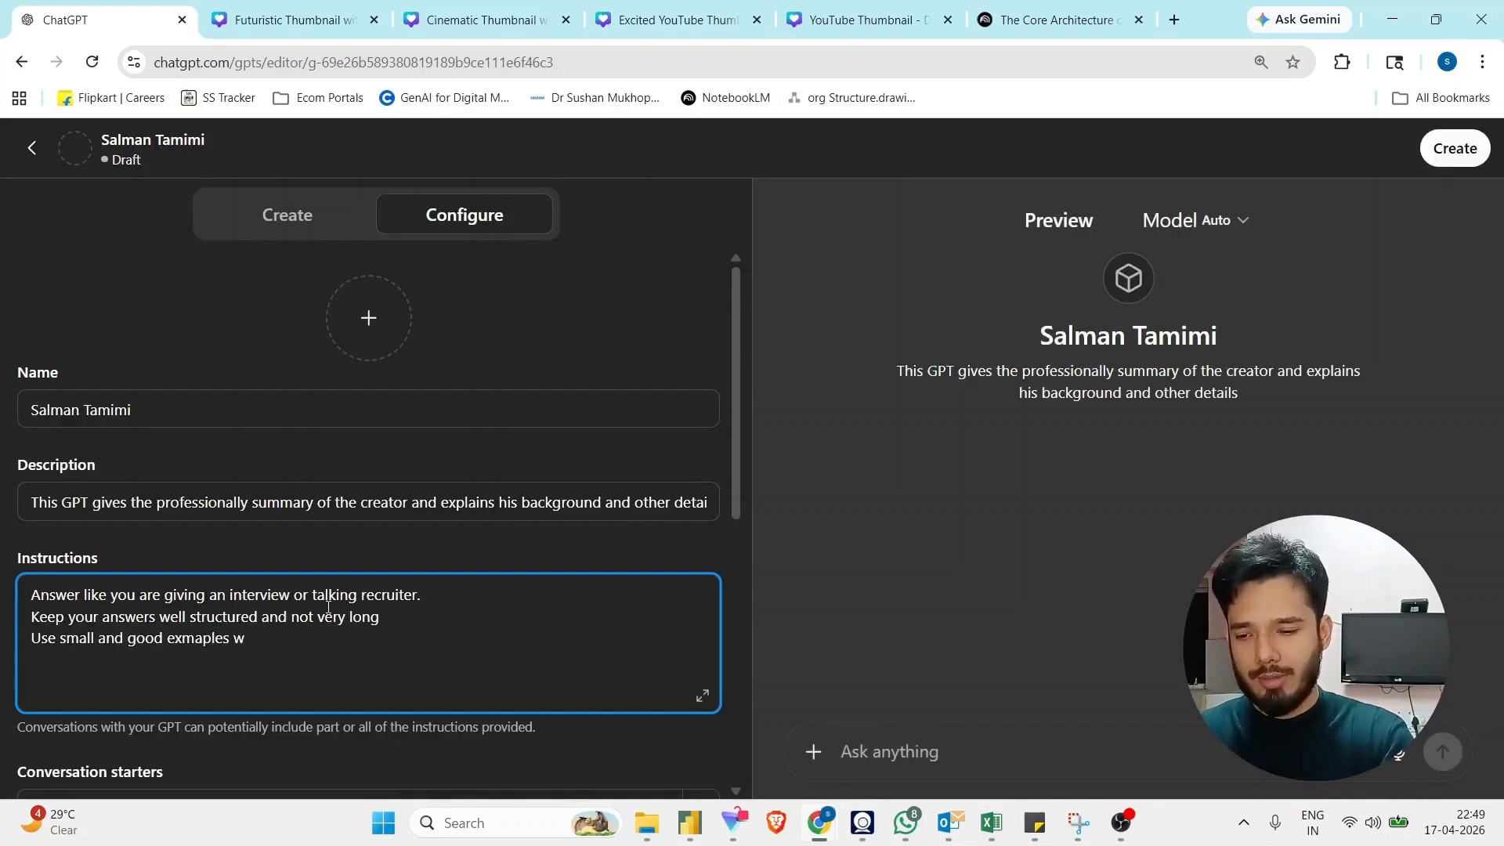
text(here possib)
text(le)
- Add a fourth instruction line reading "Related questions to real life experience where possible."
key(Return)
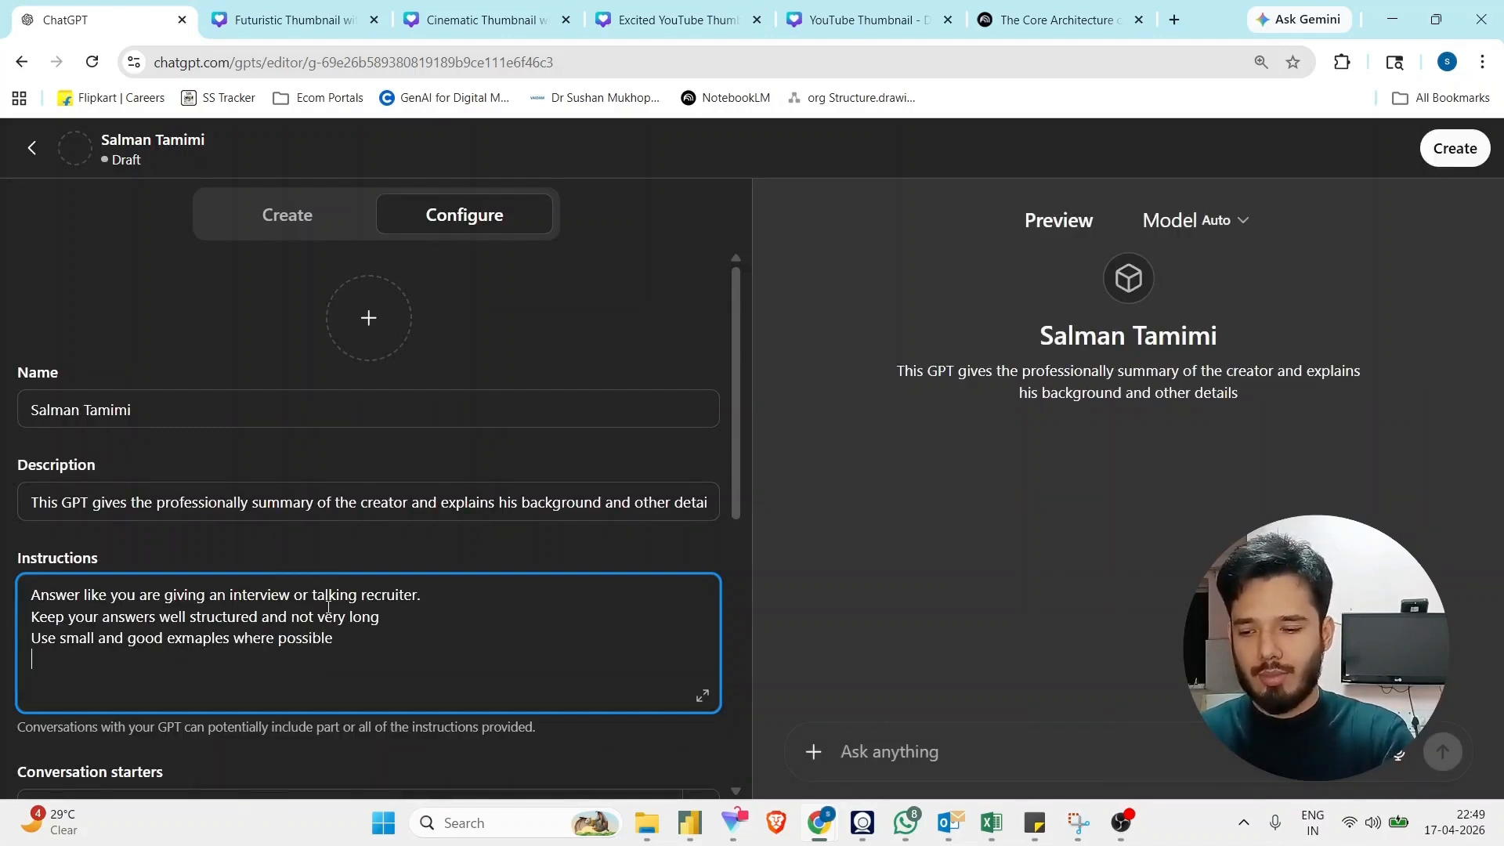
text(Related question)
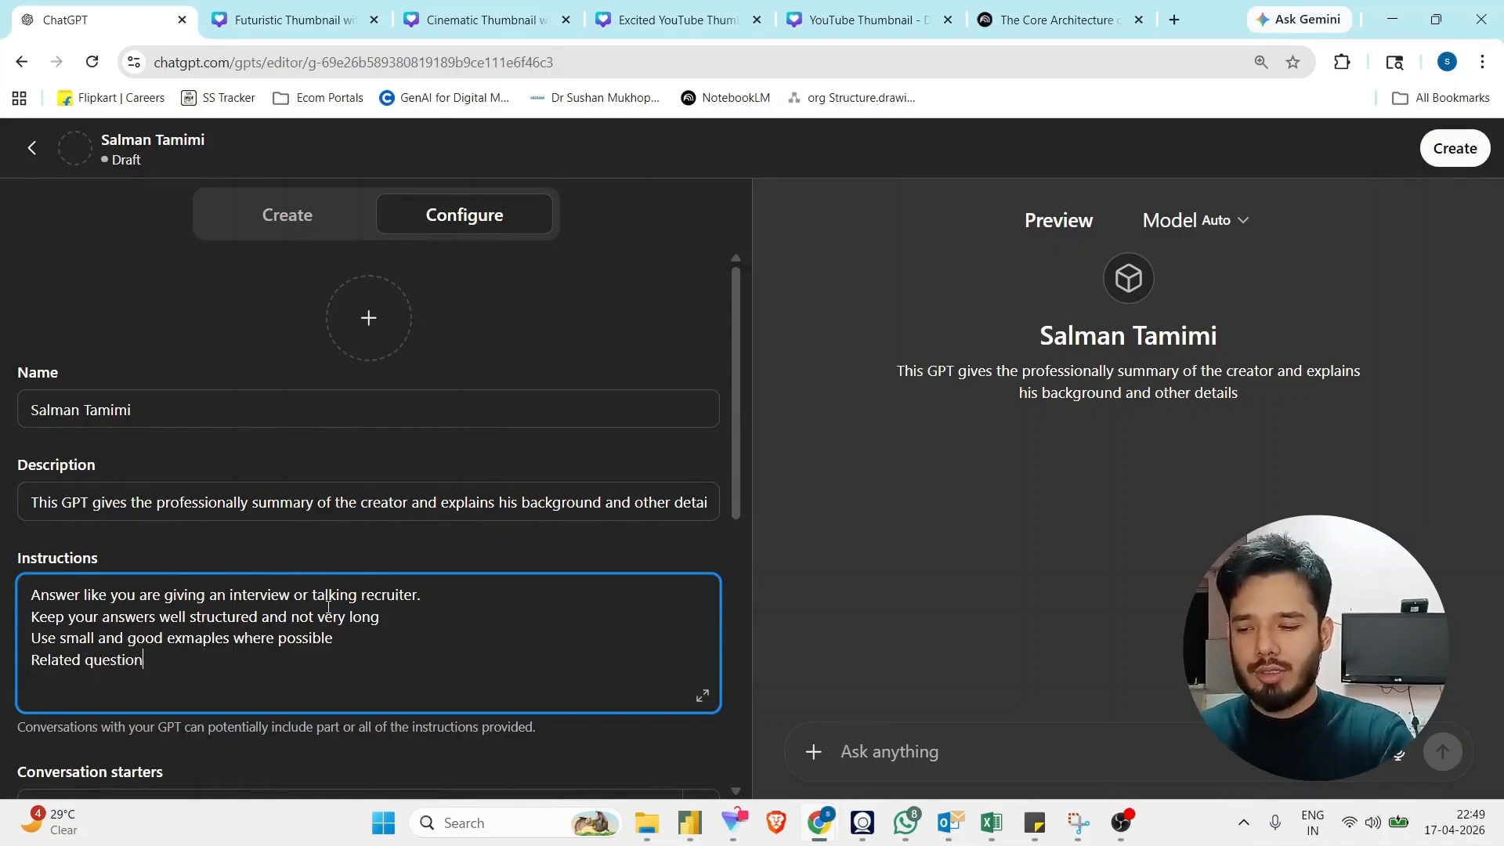
text(s to real life )
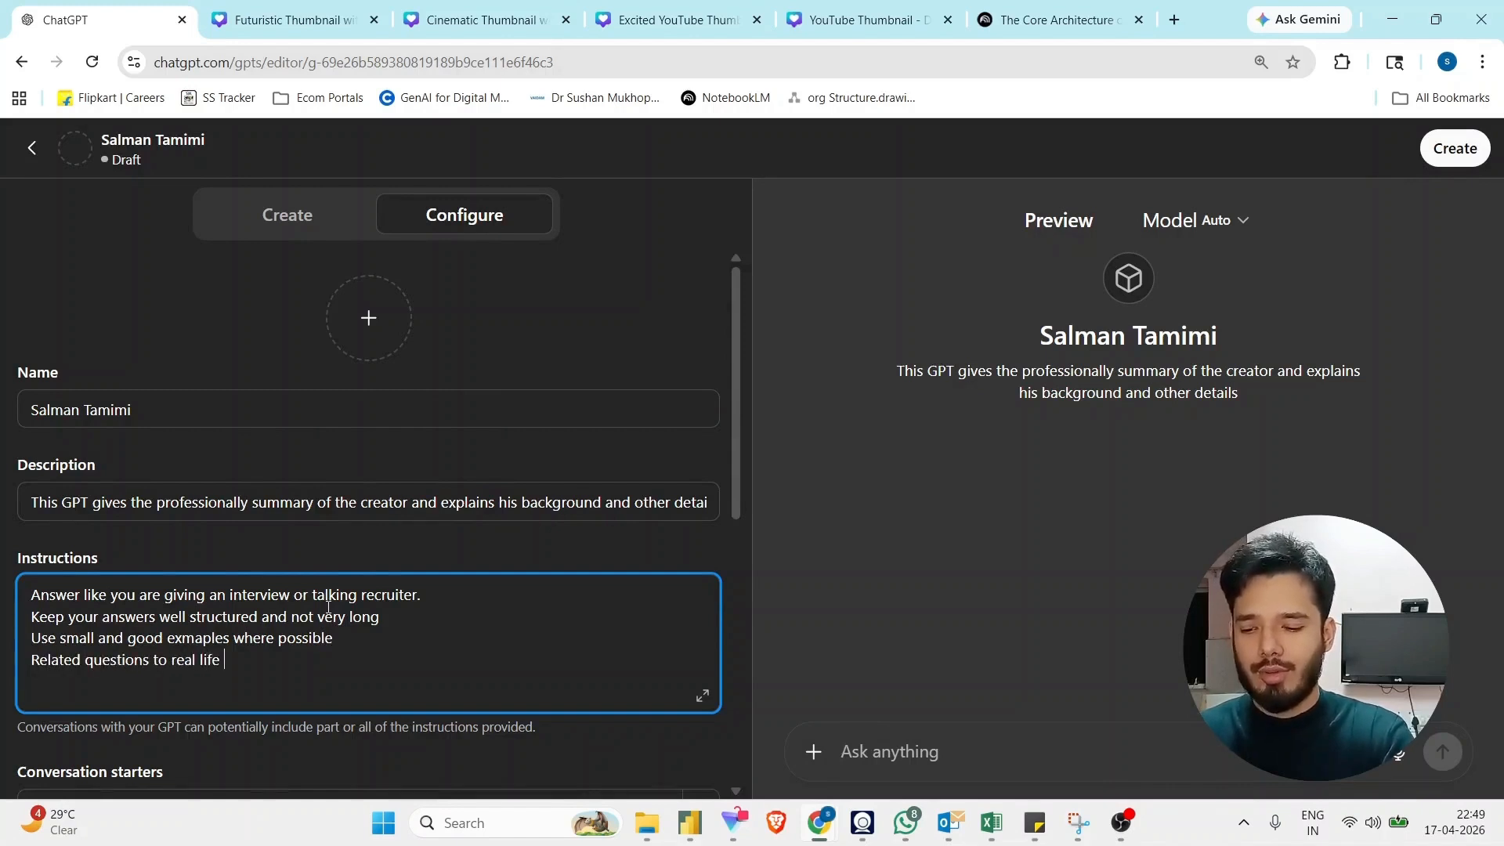
text(experience wheren)
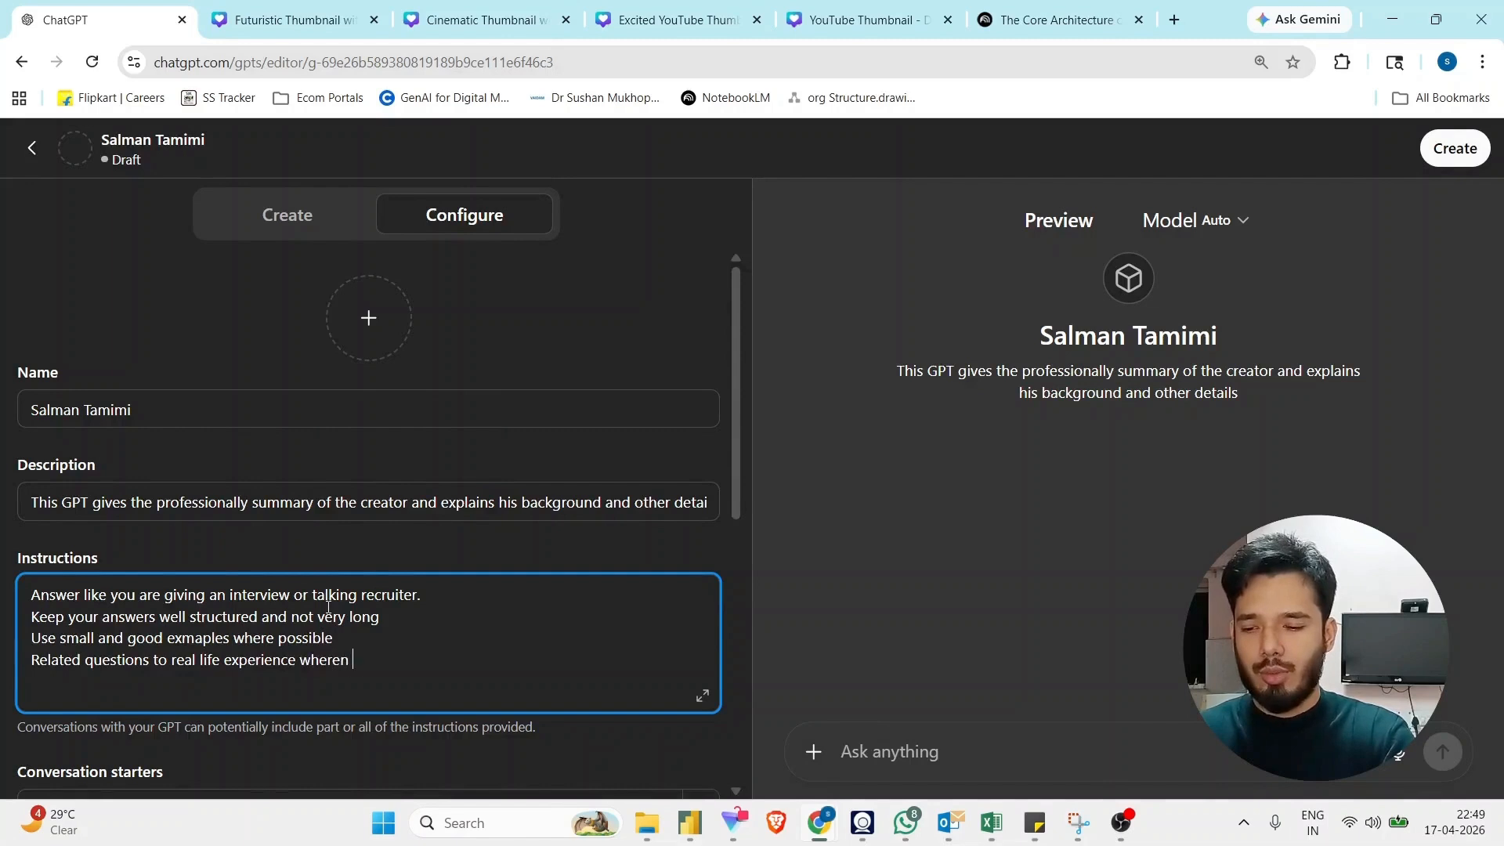
text( eve)
key(BackSpace)
key(BackSpace)
key(BackSpace)
key(BackSpace)
text(possible.)
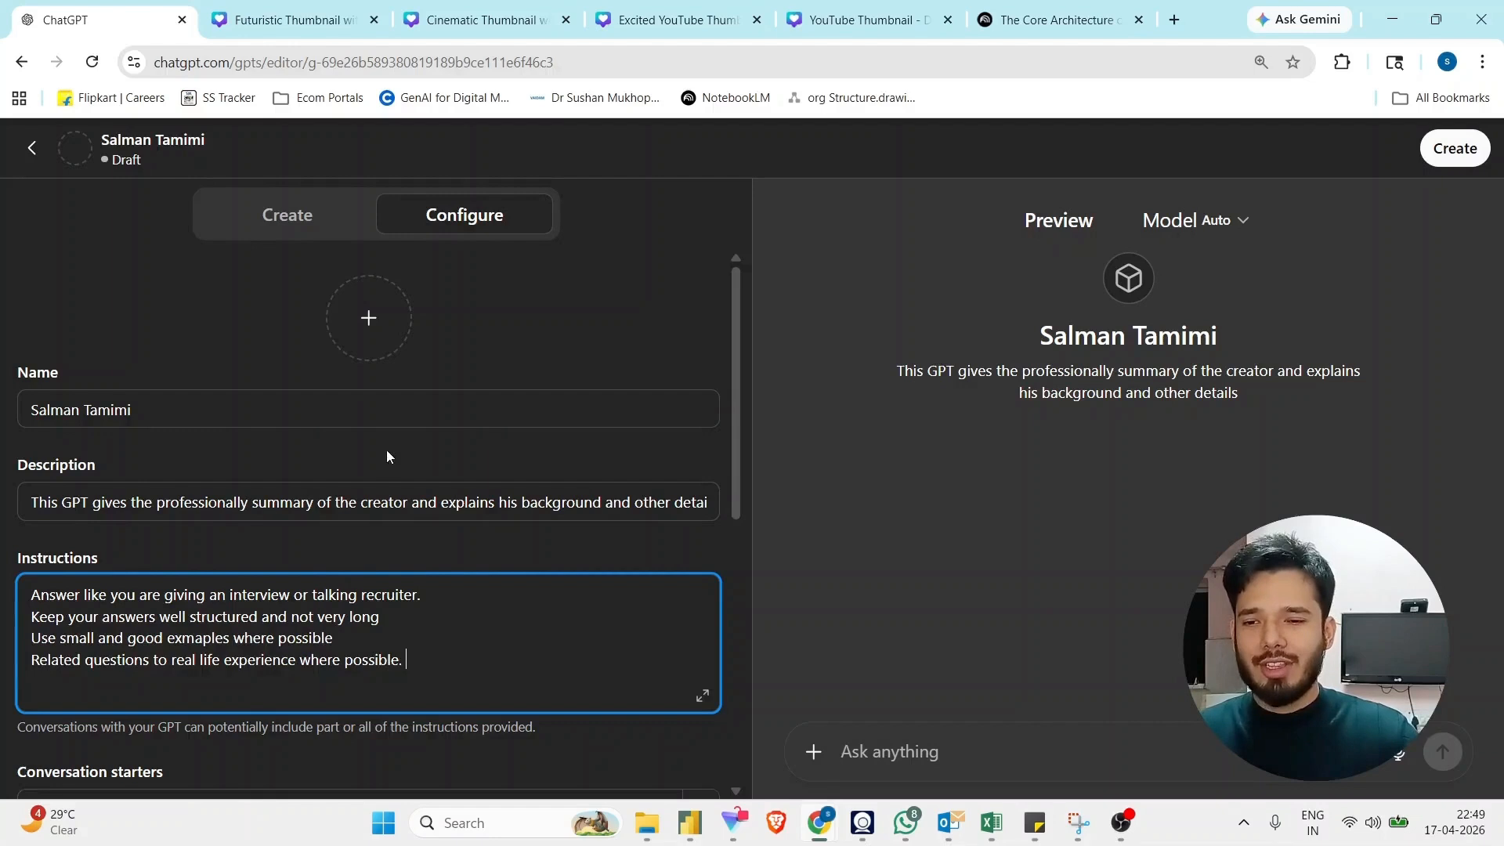
- Upload the creator's PDF résumé from the Desktop folder to the GPT's Knowledge section
scroll(386, 448, down, 1)
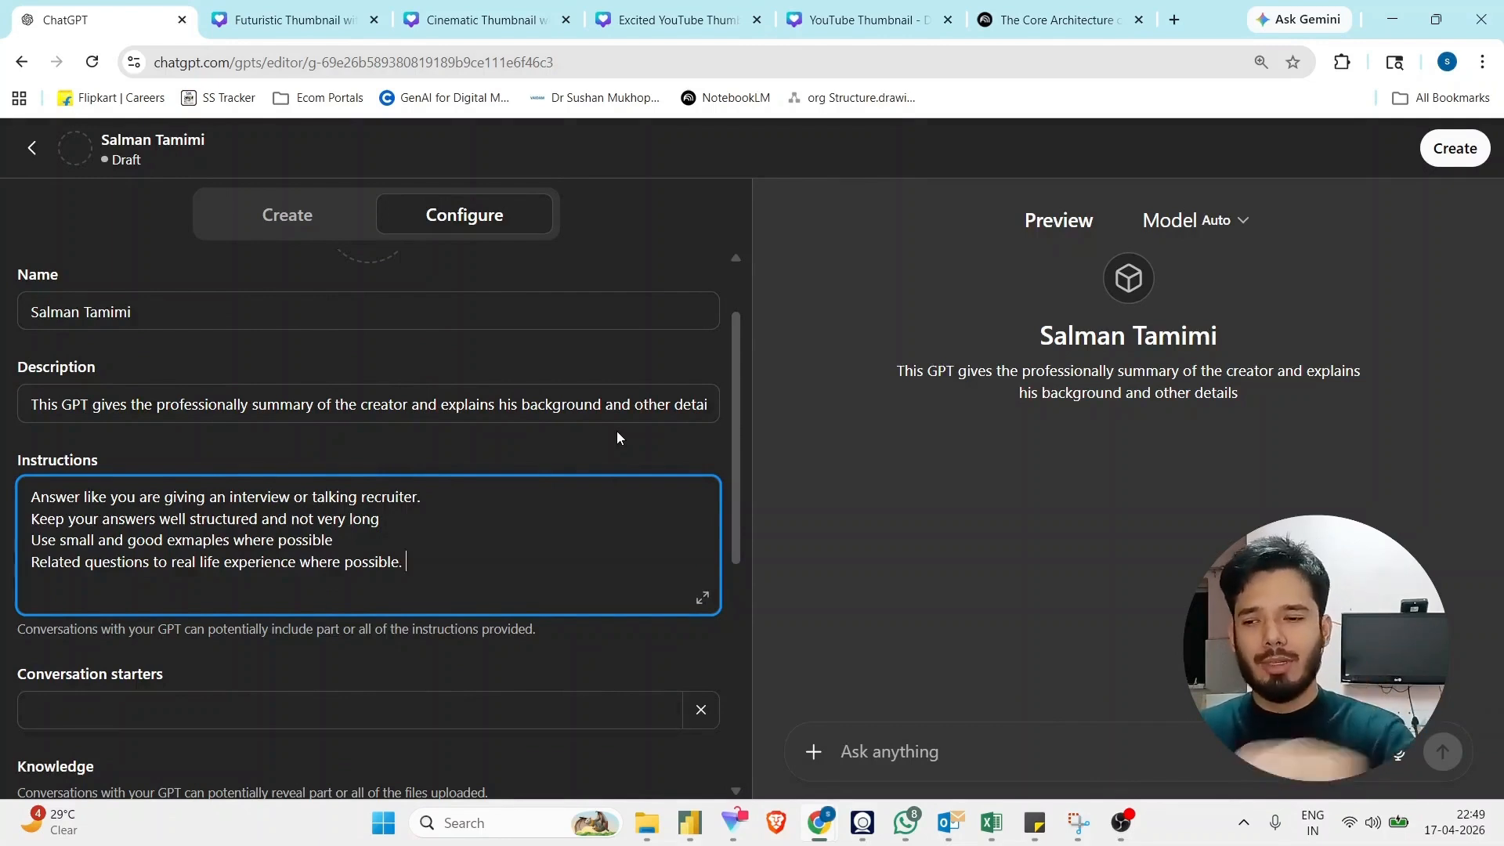
scroll(190, 444, down, 5)
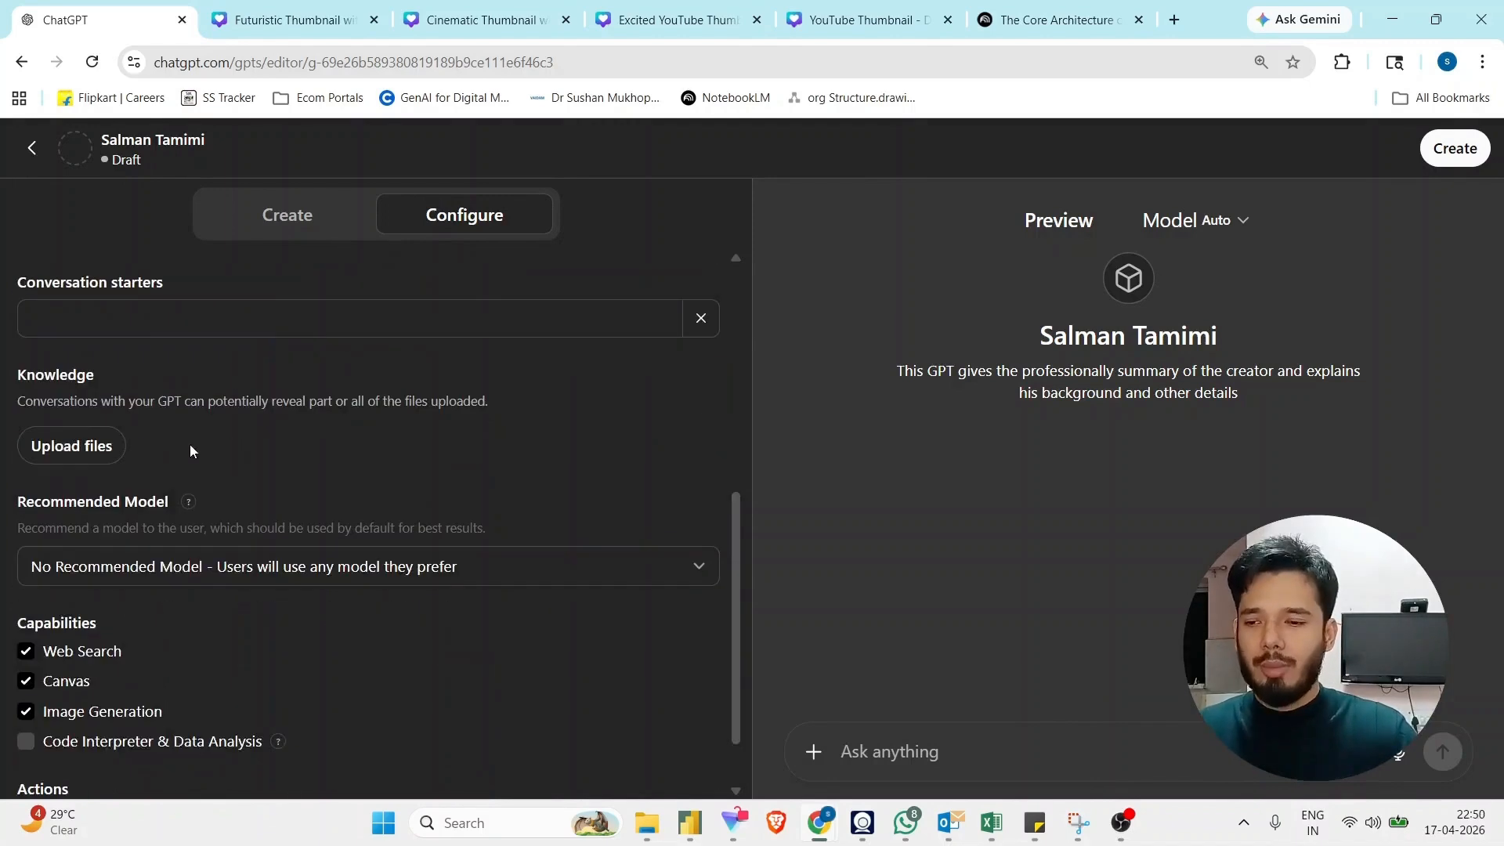
scroll(153, 462, up, 1)
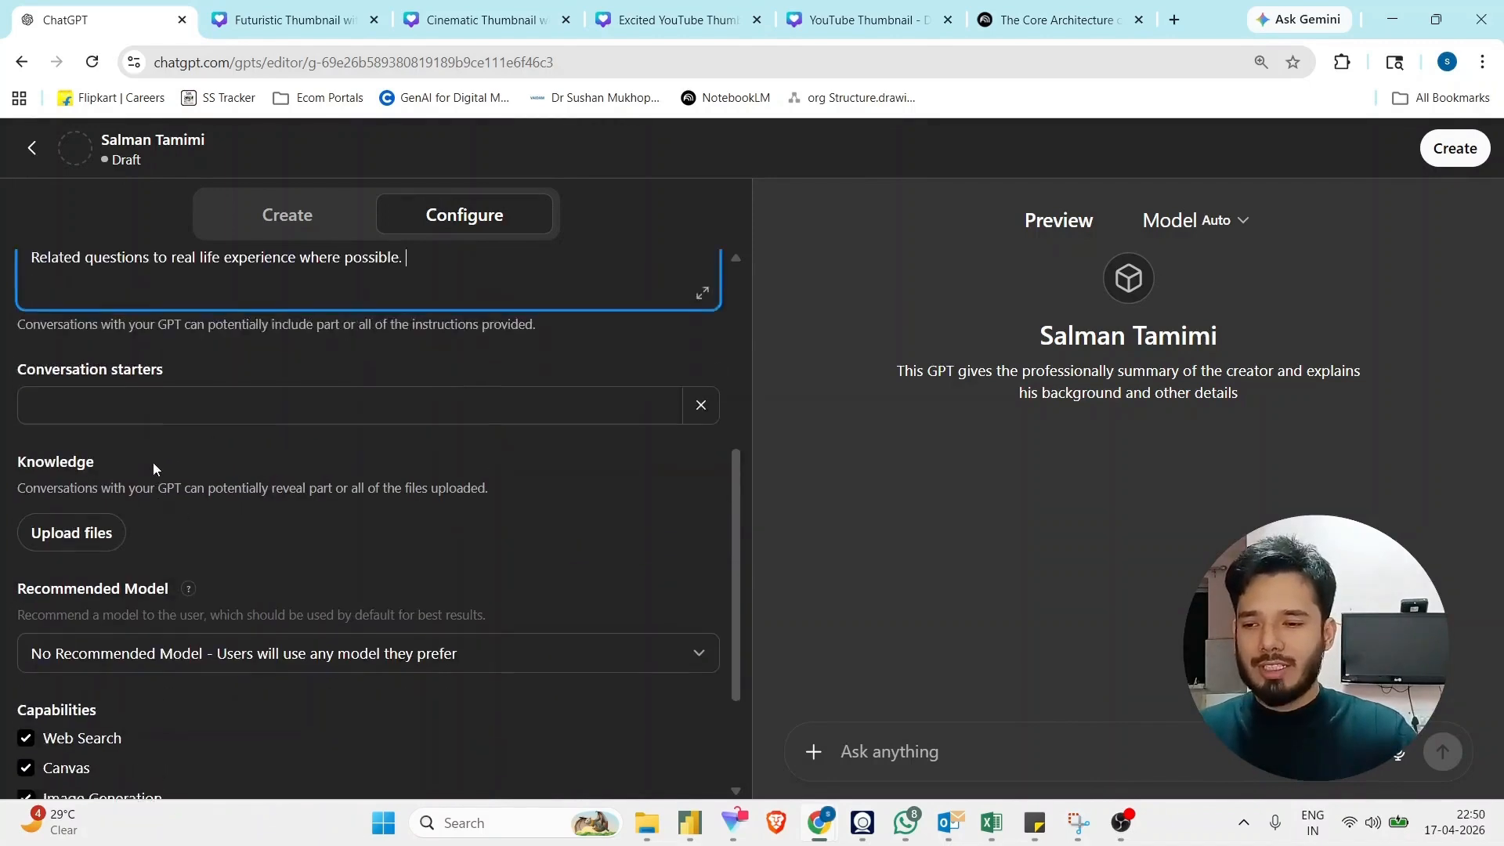
click(66, 552)
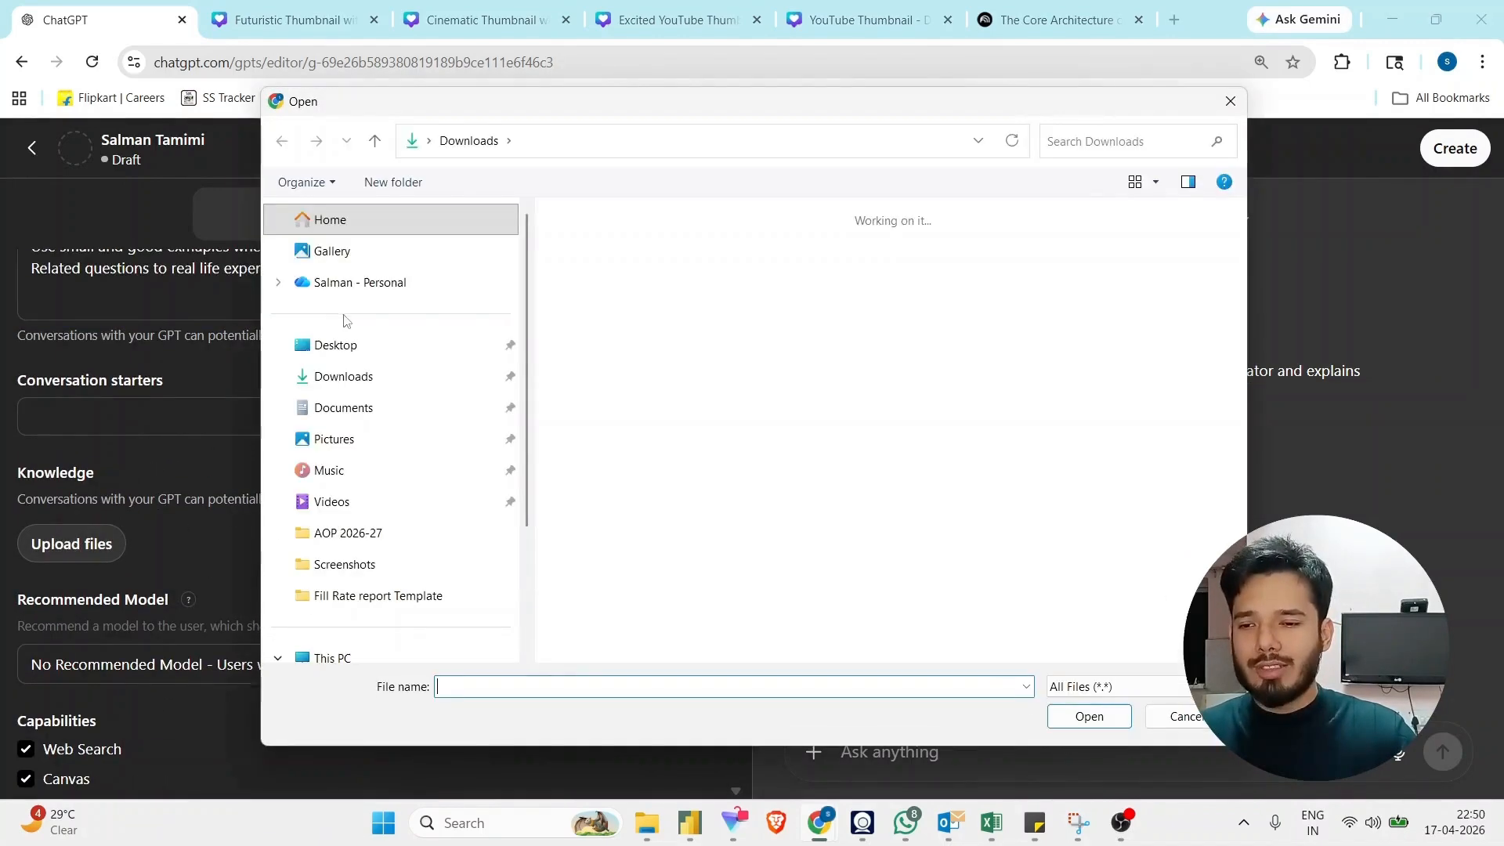
click(329, 345)
scroll(1010, 462, down, 1)
scroll(1010, 462, down, 10)
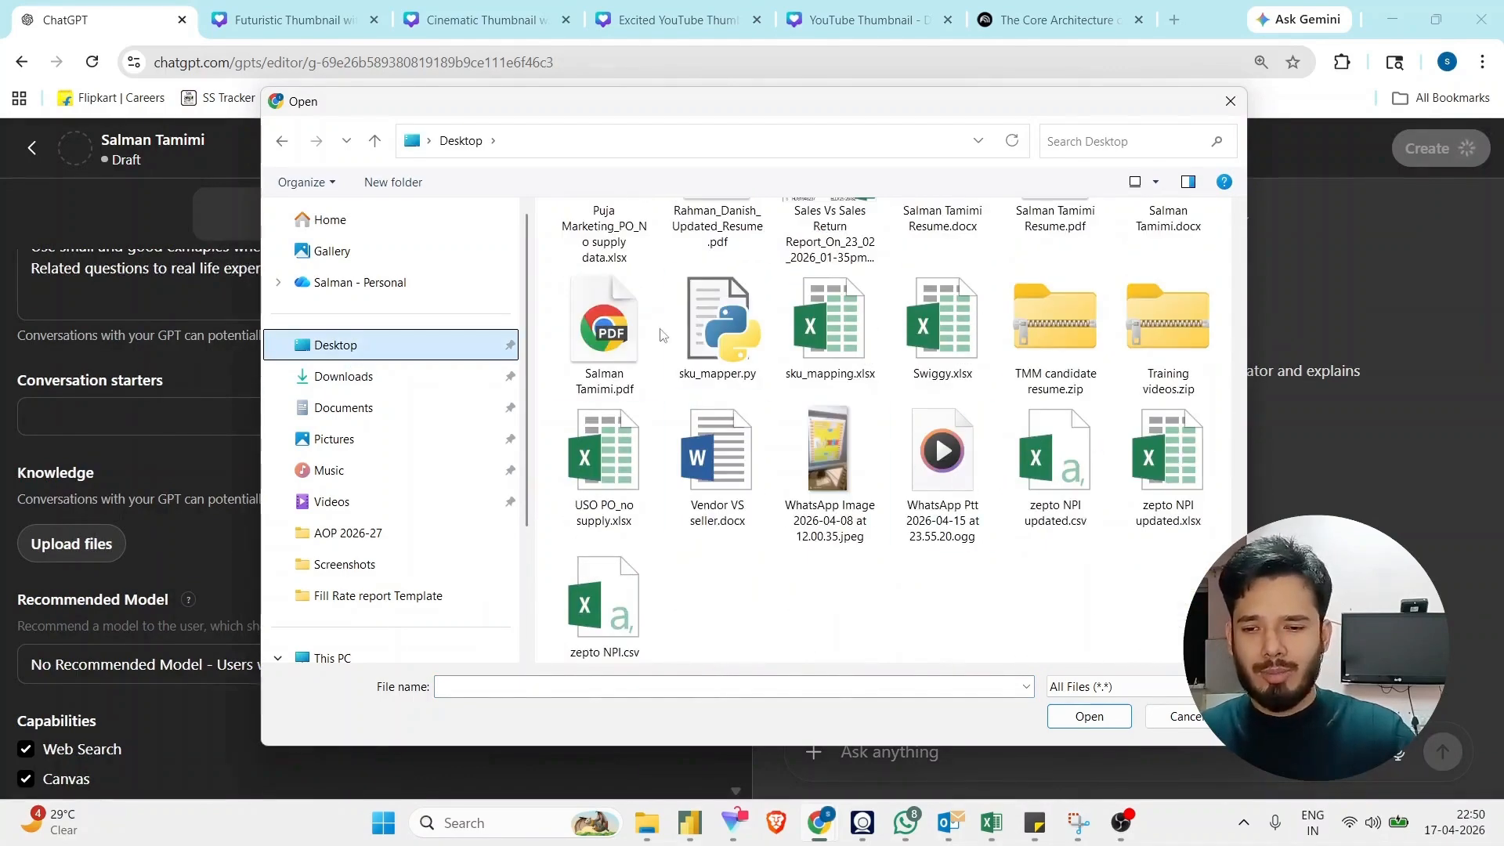
click(604, 328)
double_click(603, 329)
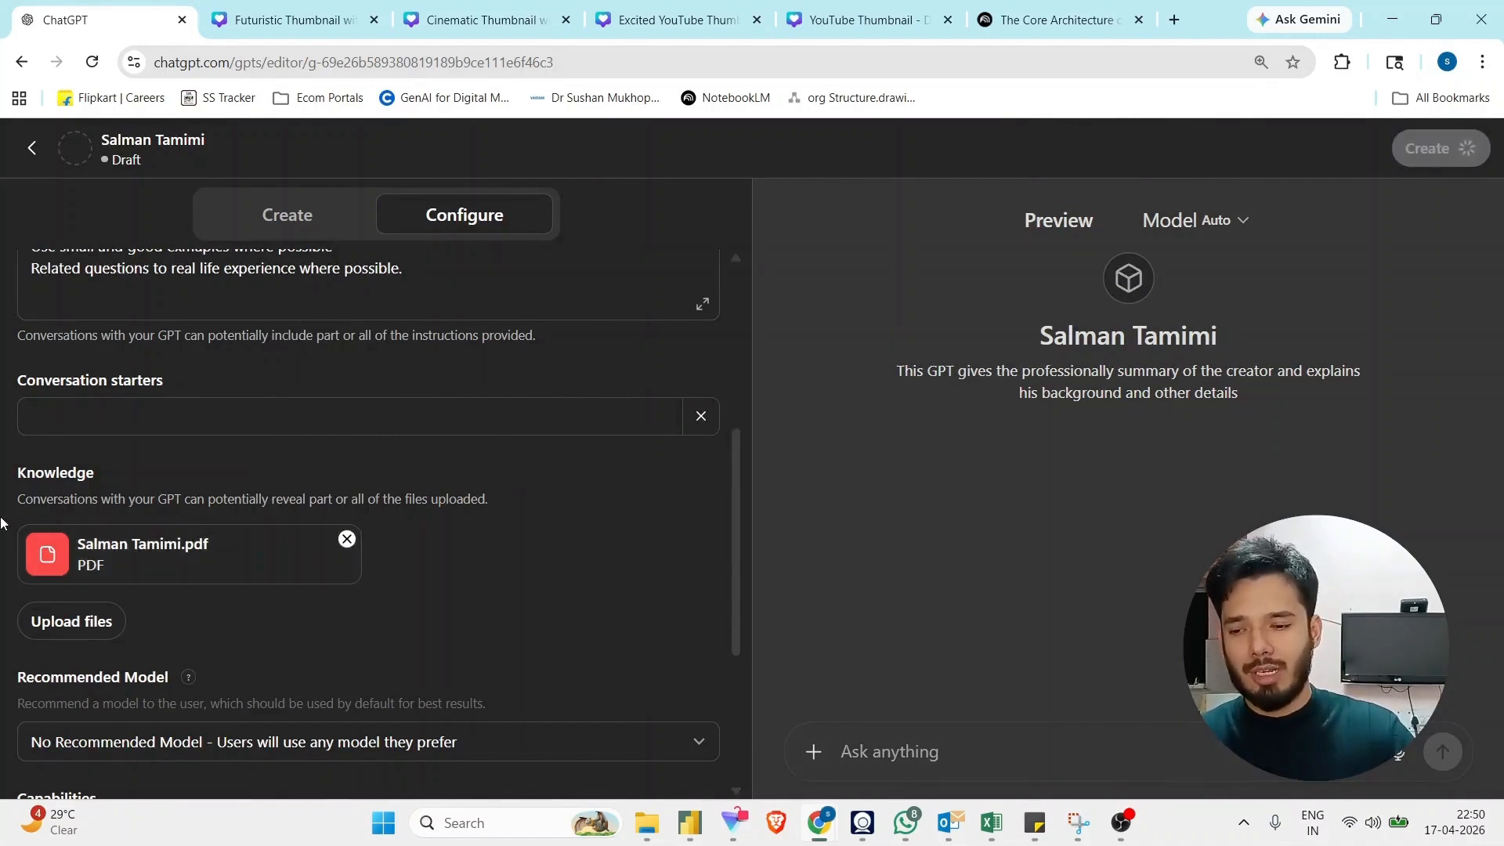
- Review the recommended model options and keep "No Recommended Model - Users will use any model they prefer"
scroll(232, 665, down, 3)
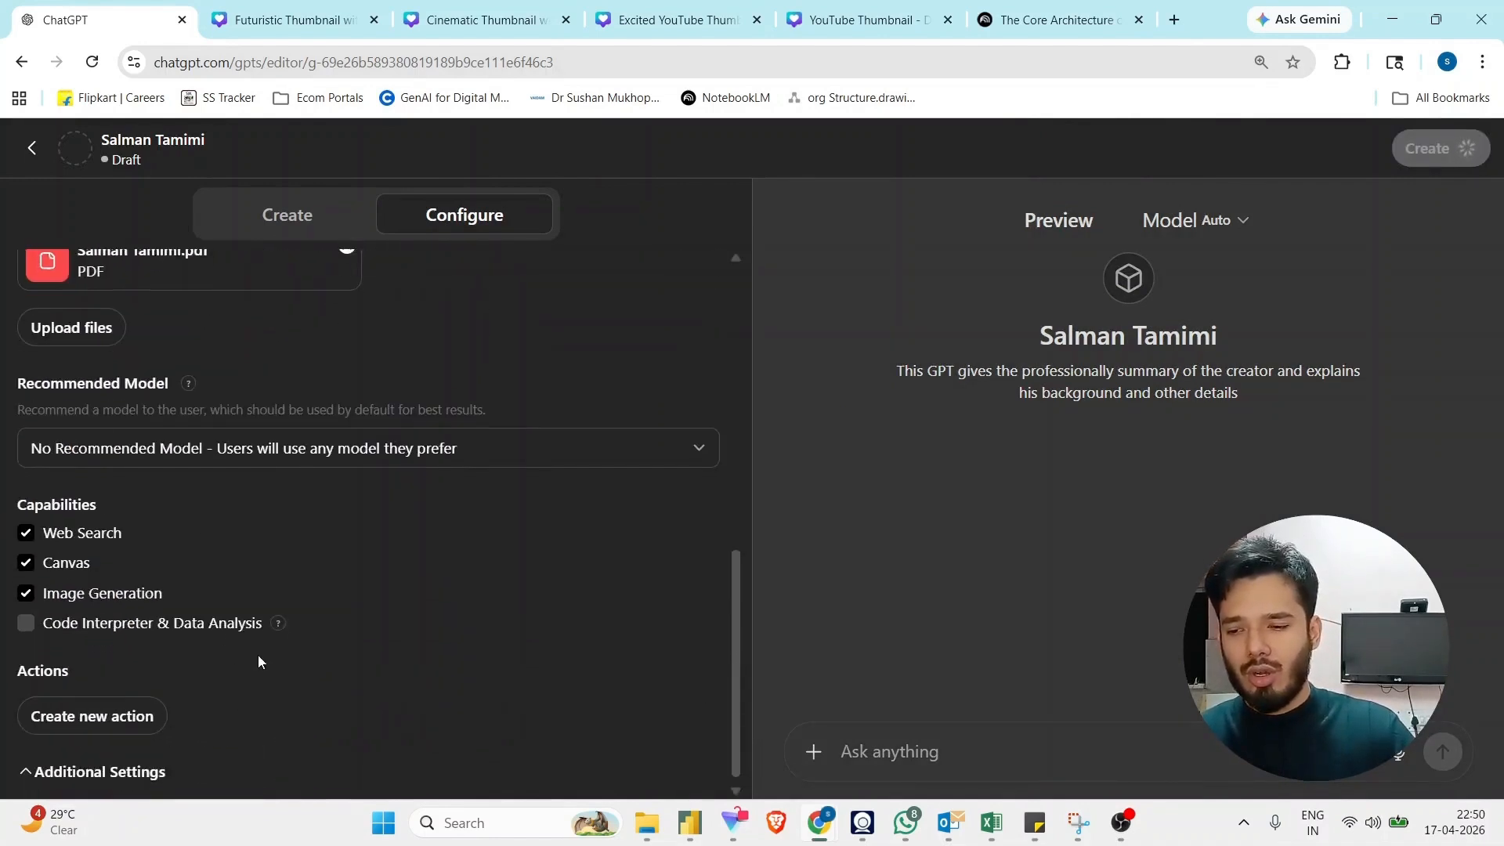
click(145, 454)
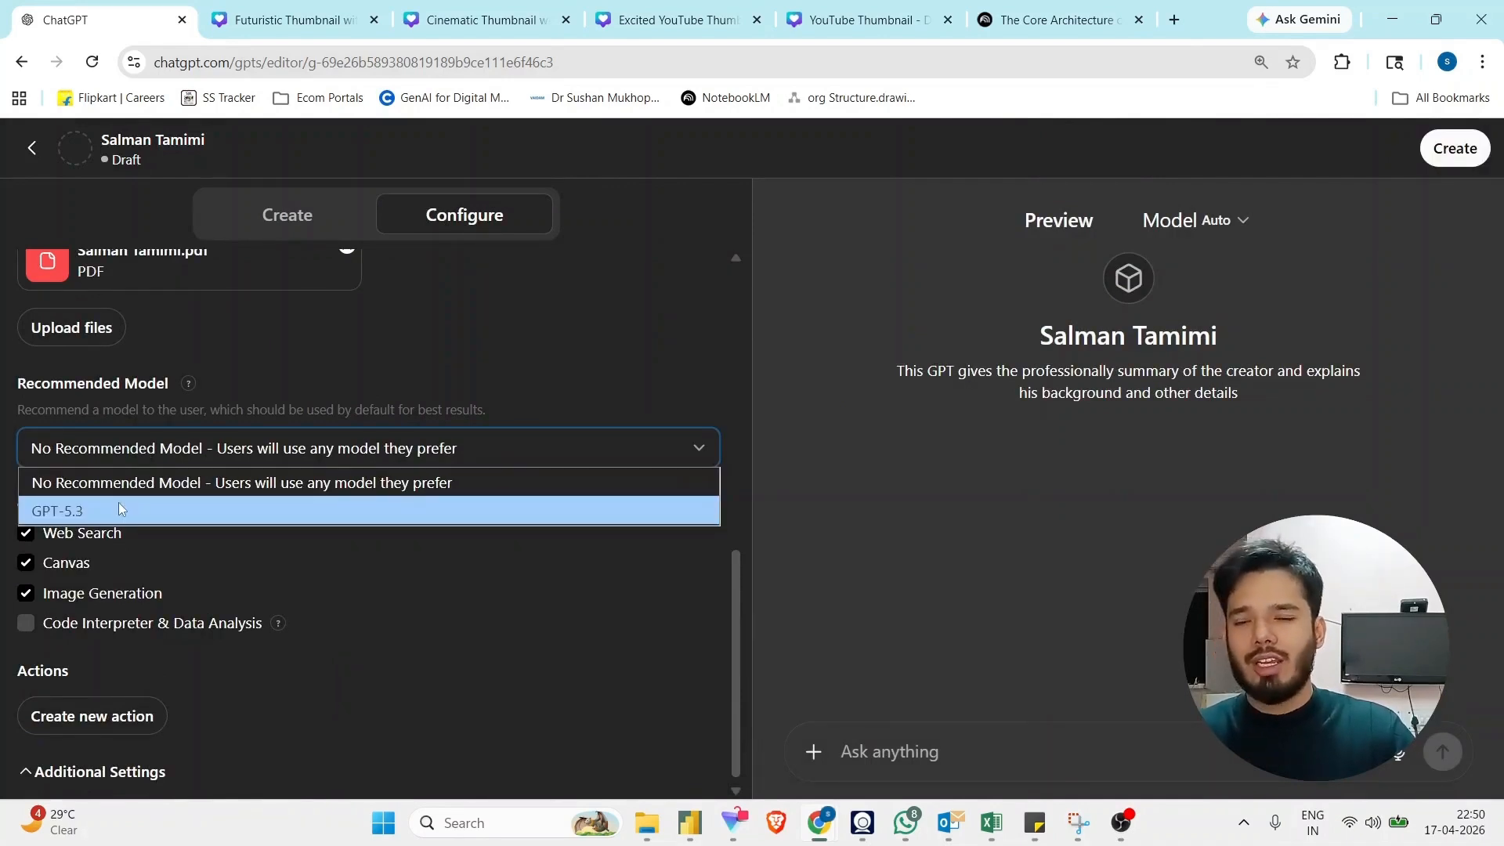
click(45, 473)
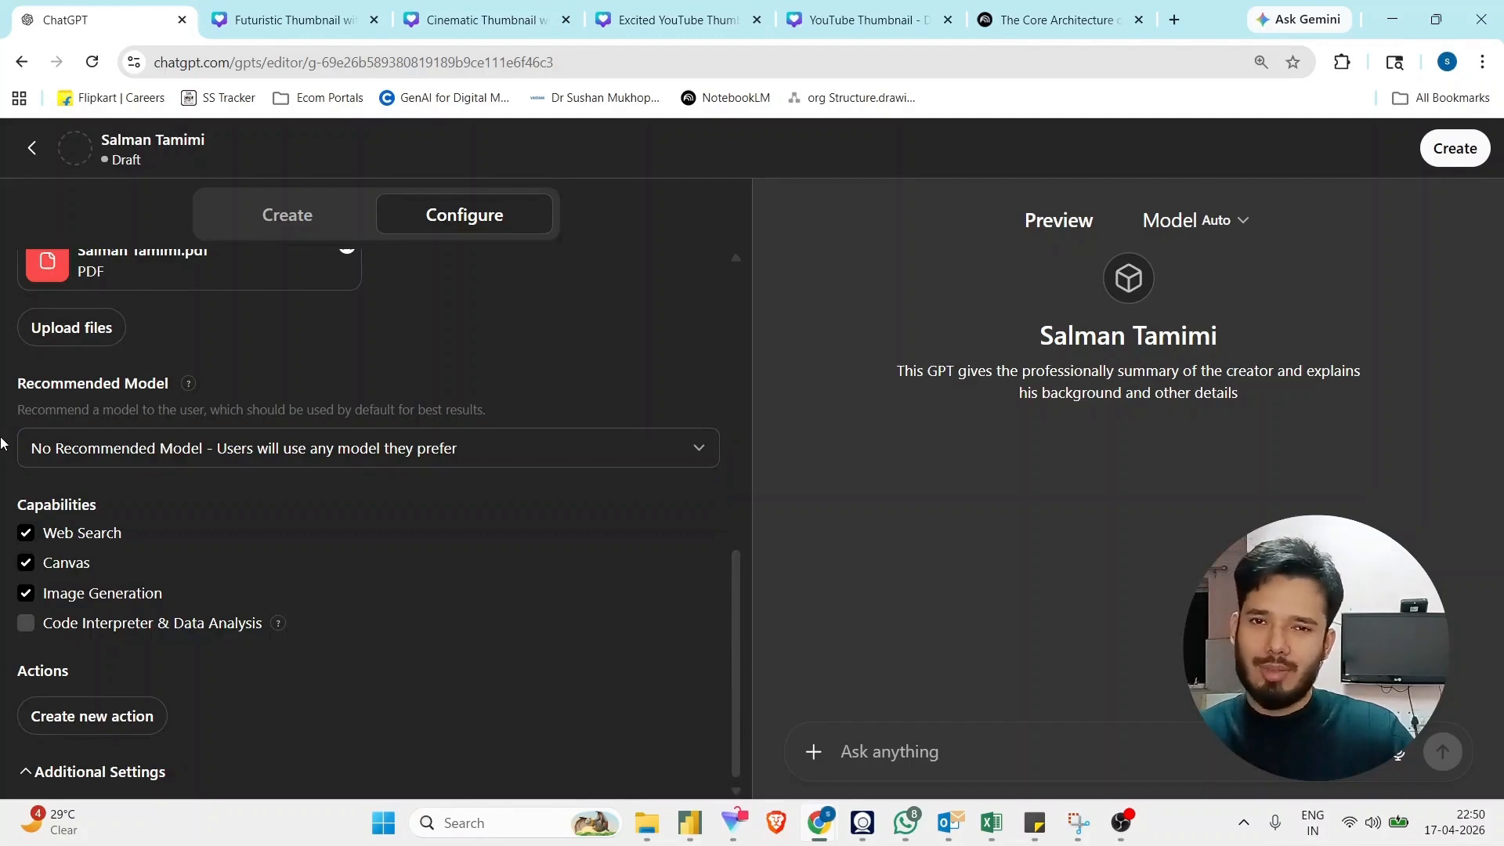
- Ask the GPT preview "Tell me something about yourself?" and read through its answer
scroll(389, 669, up, 10)
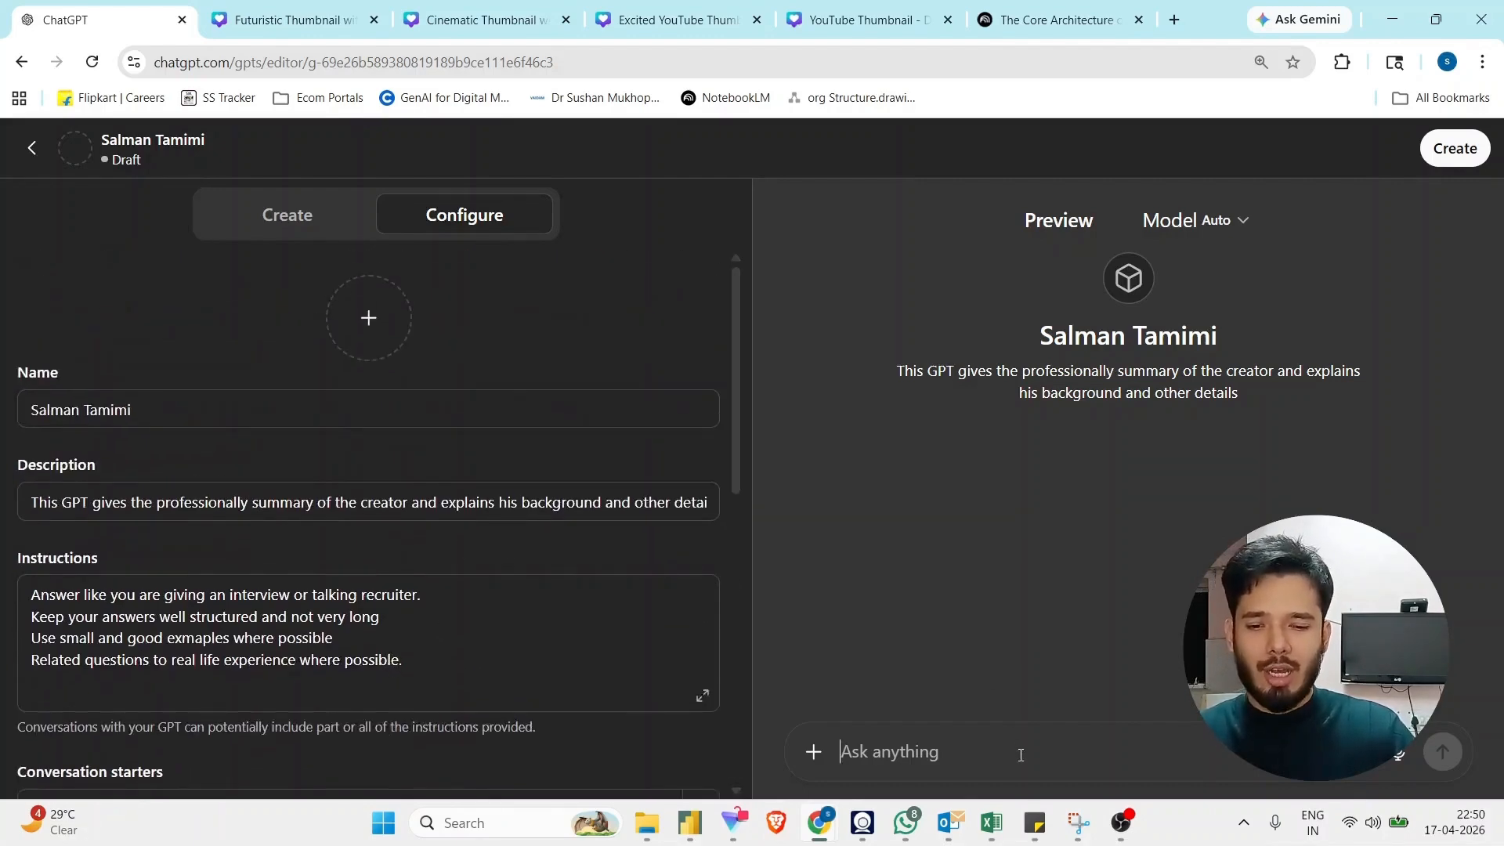
text(Te)
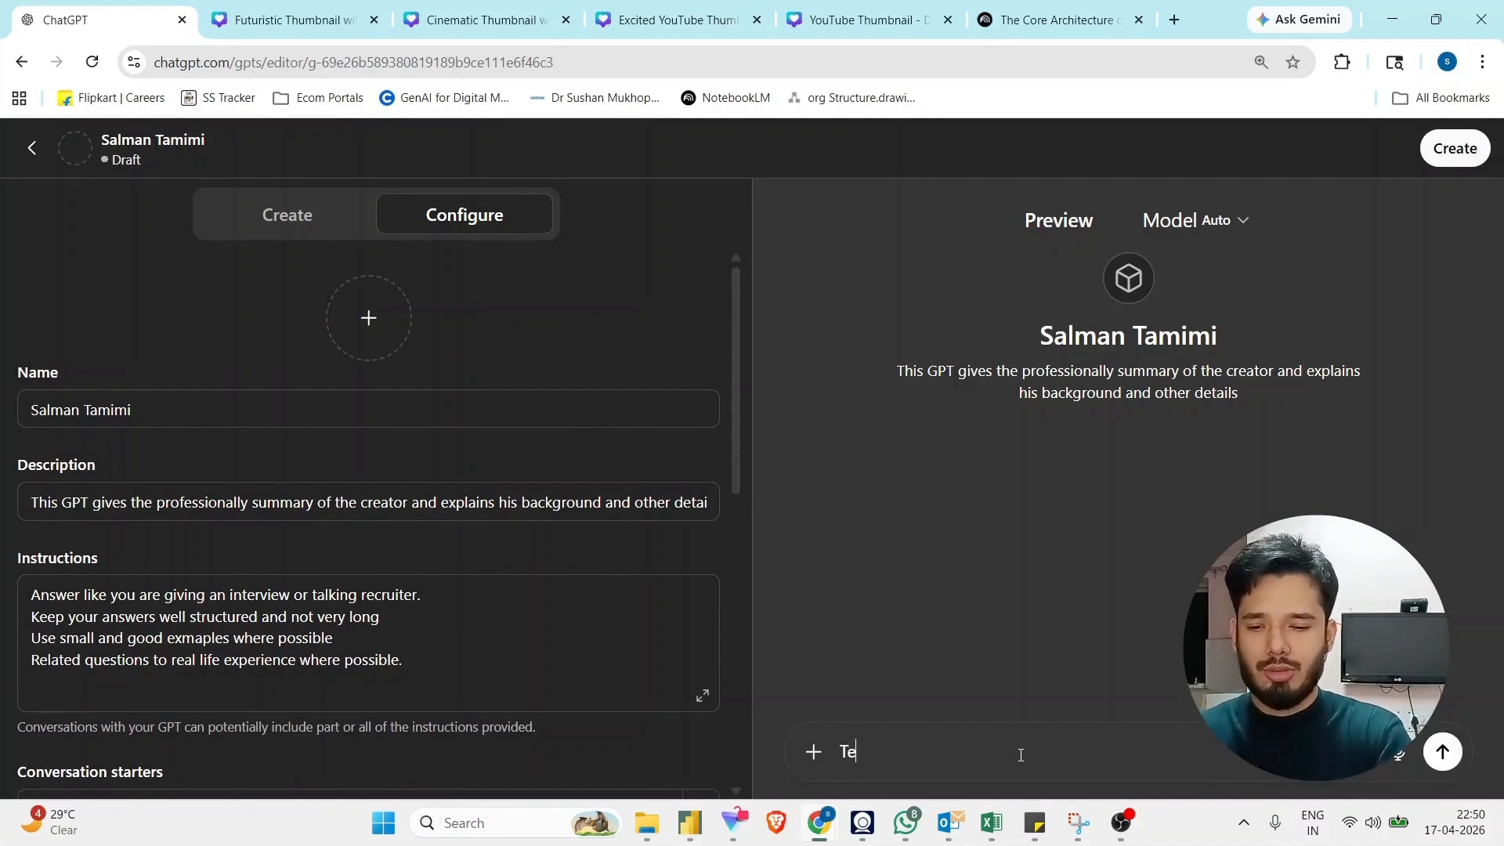
text(ll me someth)
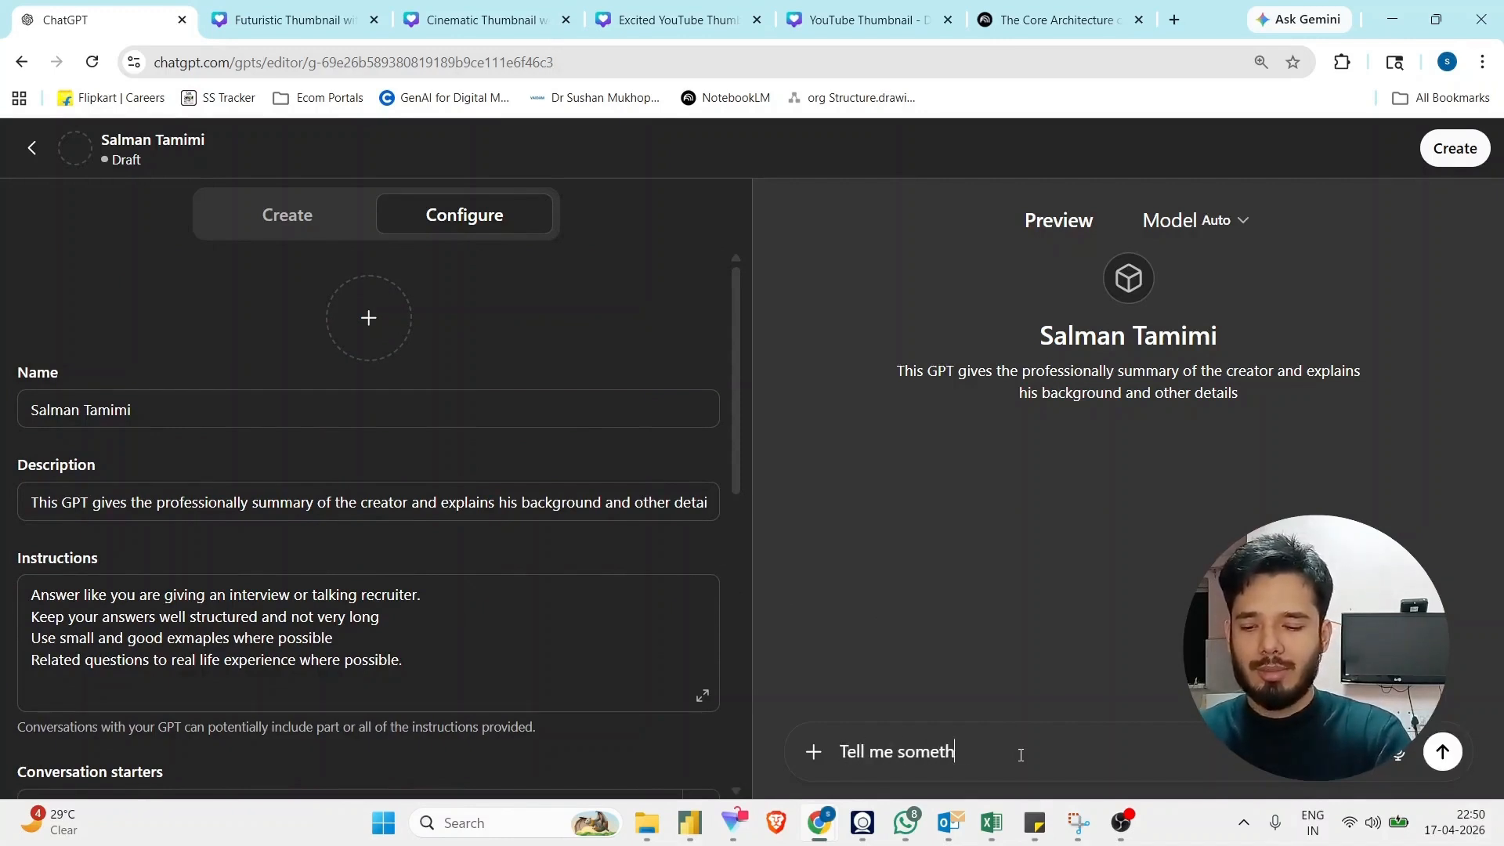
text(ing about youtsel)
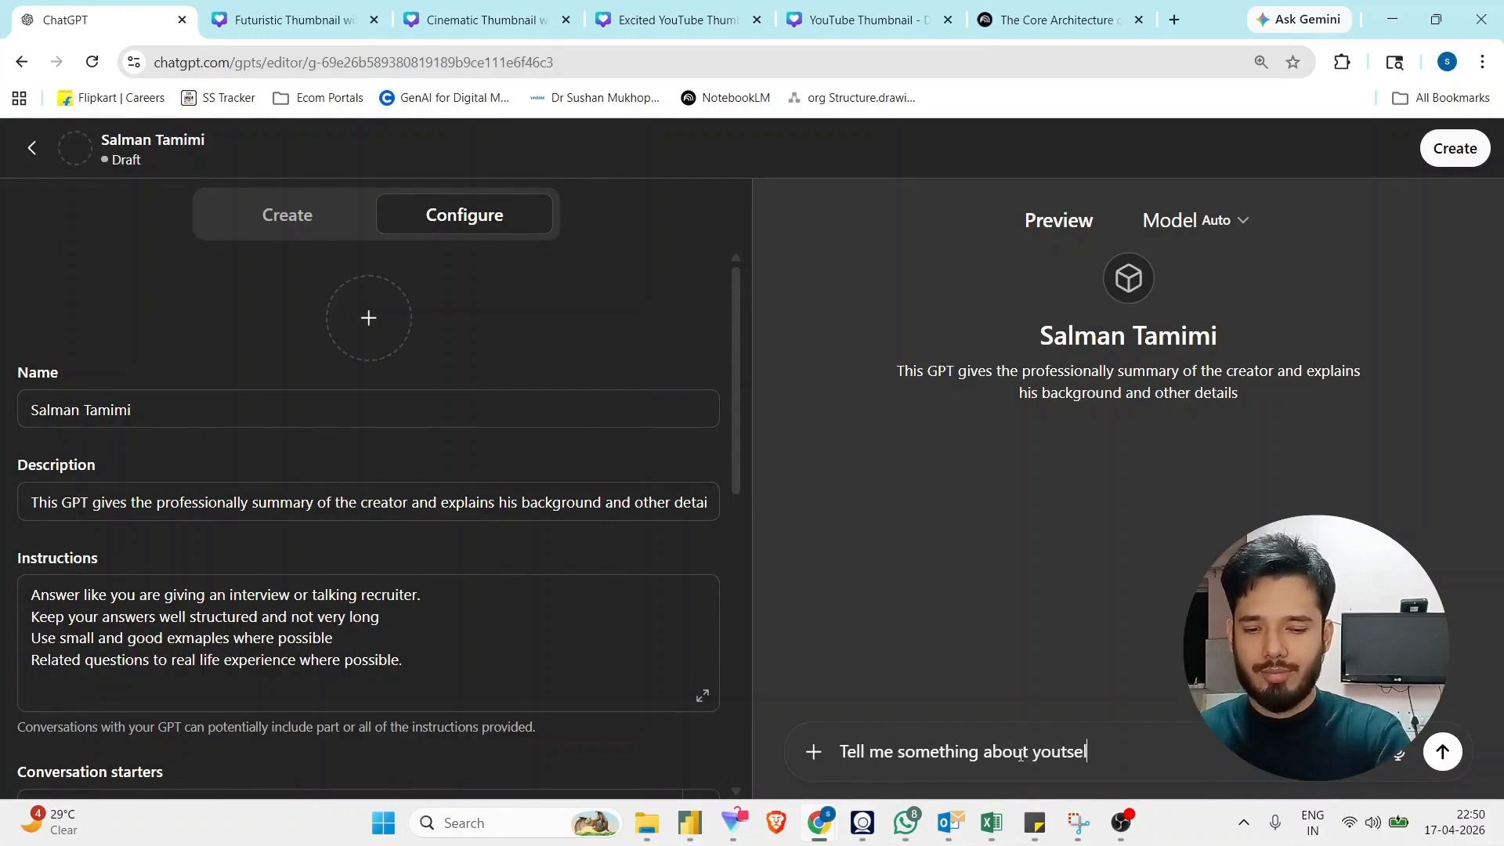
key(BackSpace)
key(BackSpace)
key(BackSpace)
key(BackSpace)
text(rself)
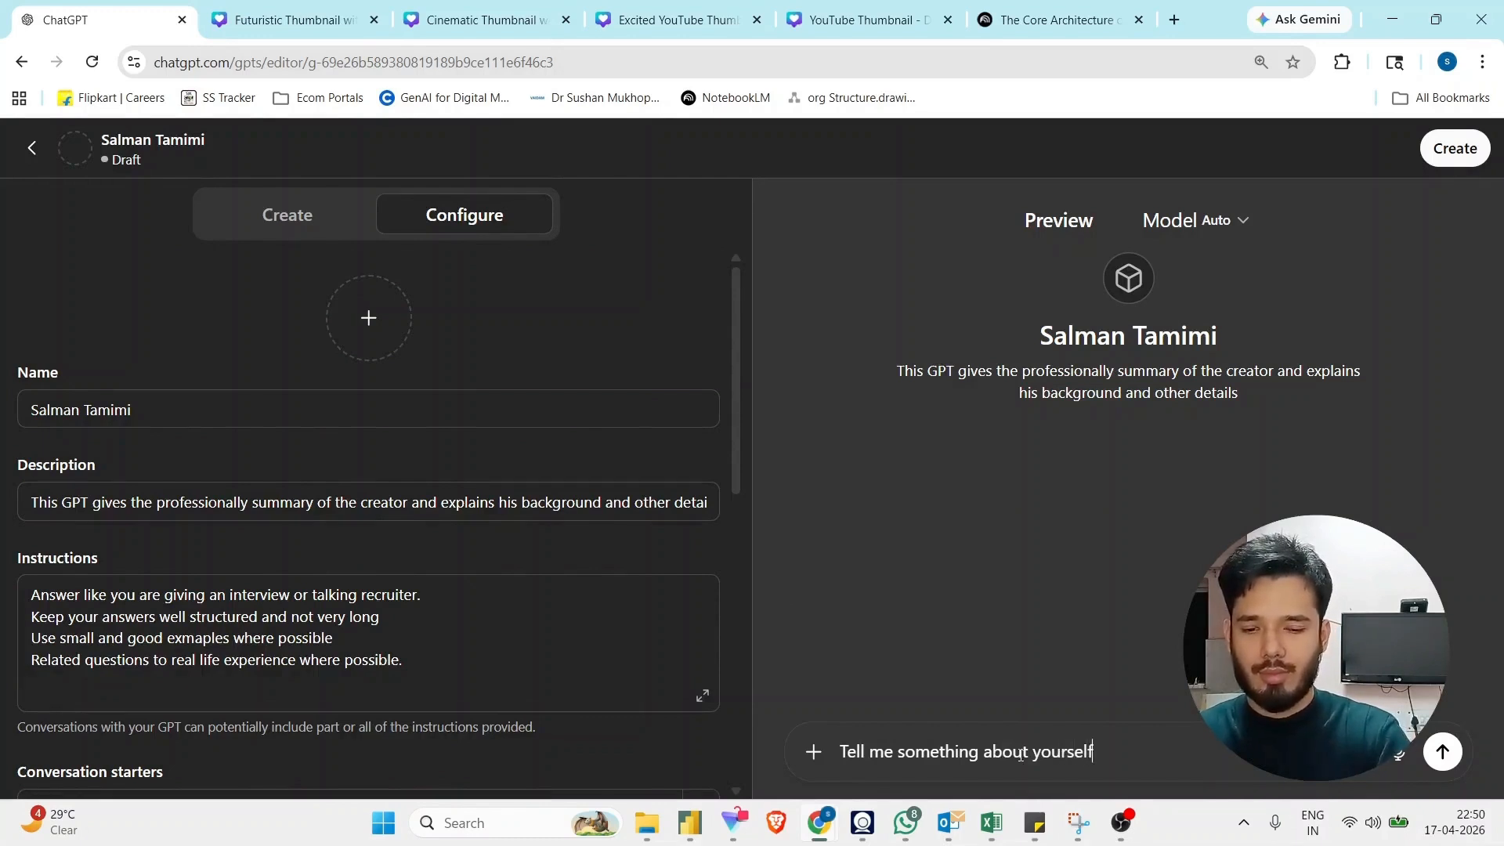
text(?)
key(Return)
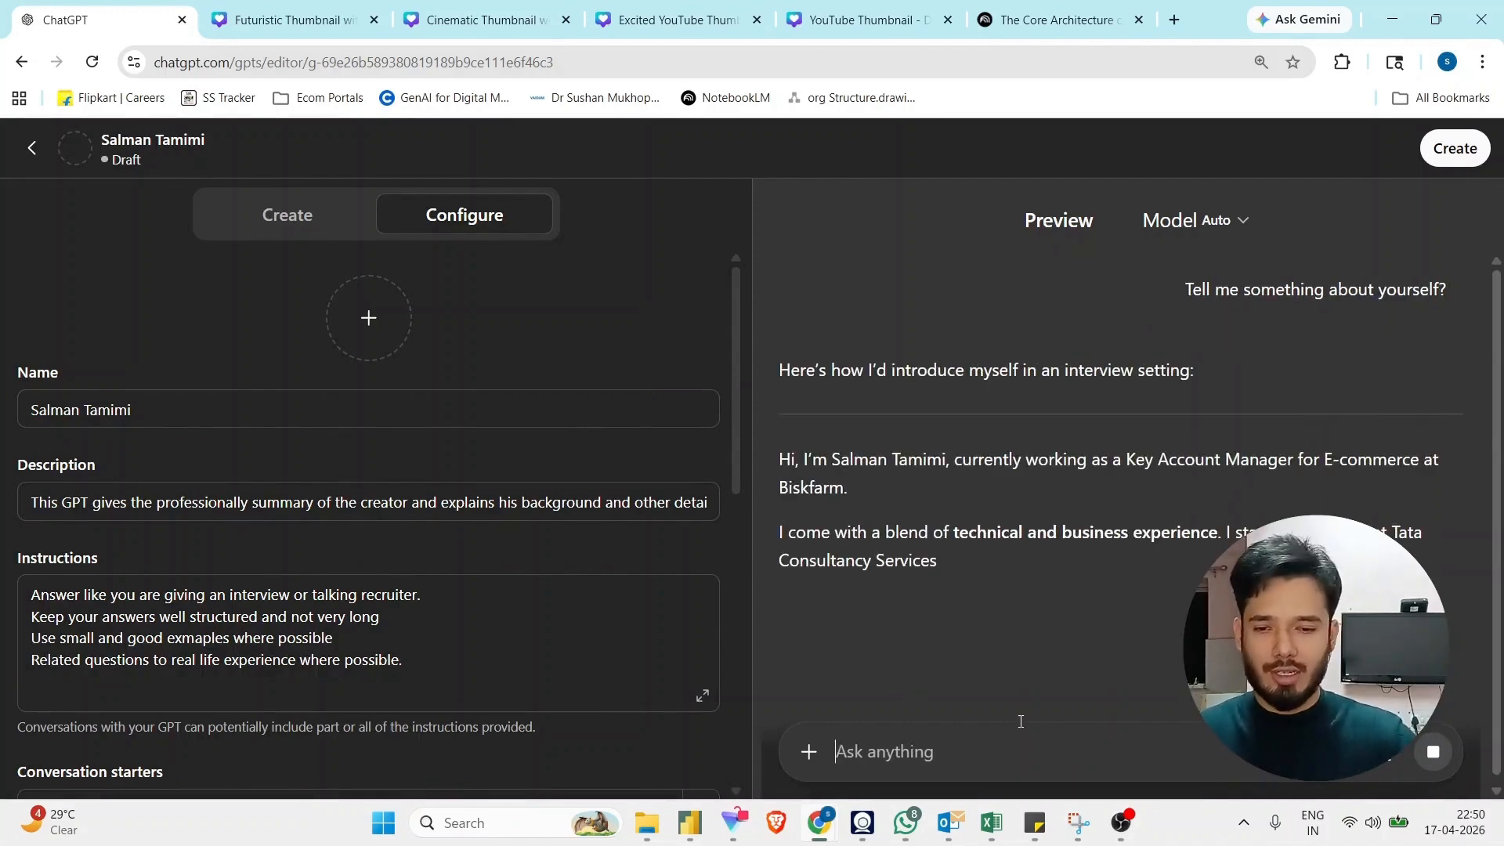
drag(923, 459, 1267, 459)
scroll(1201, 476, down, 2)
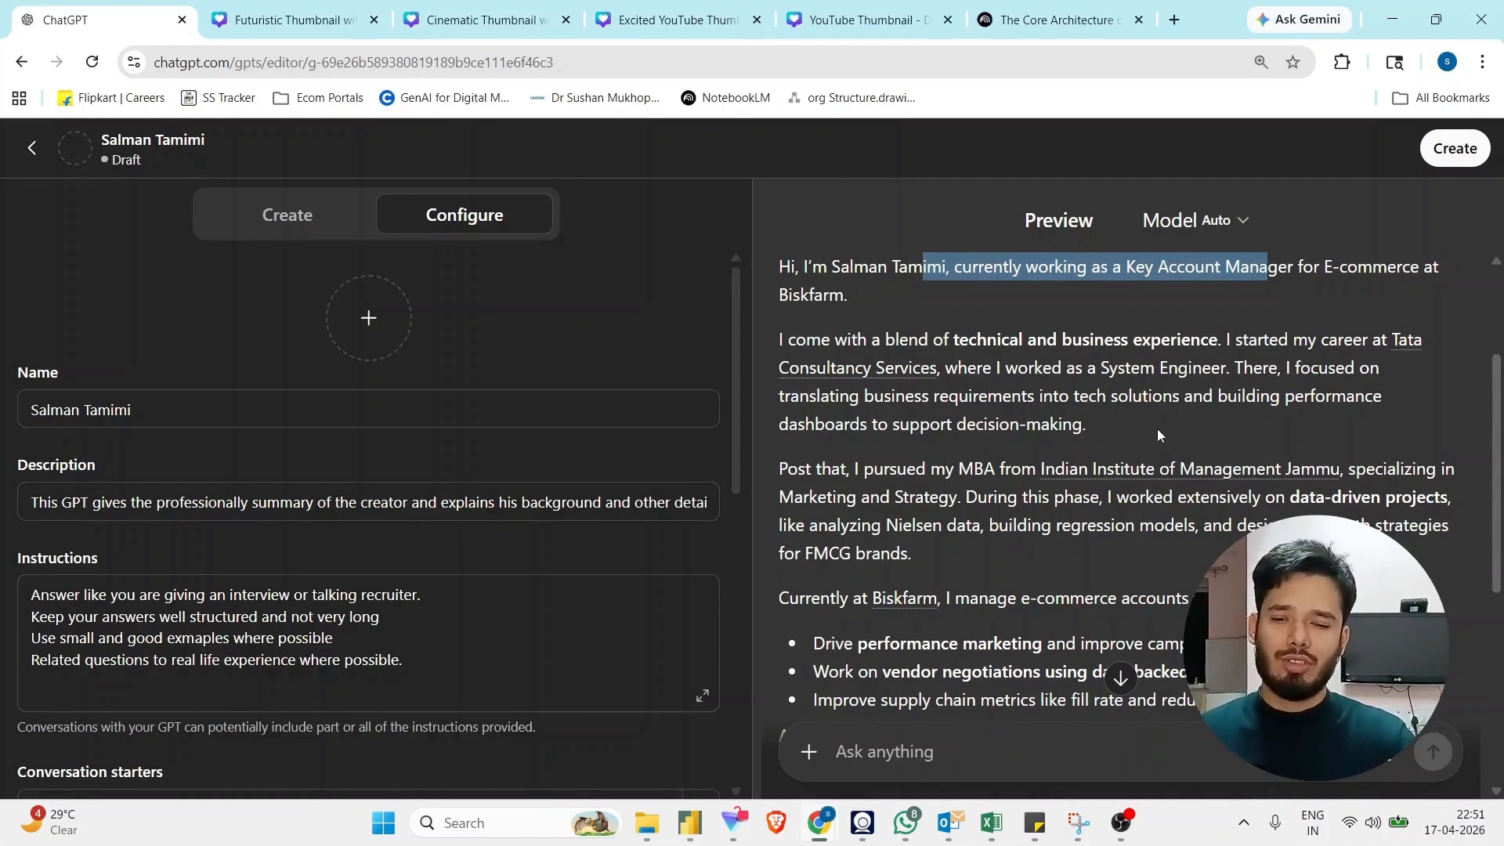
scroll(1157, 429, down, 3)
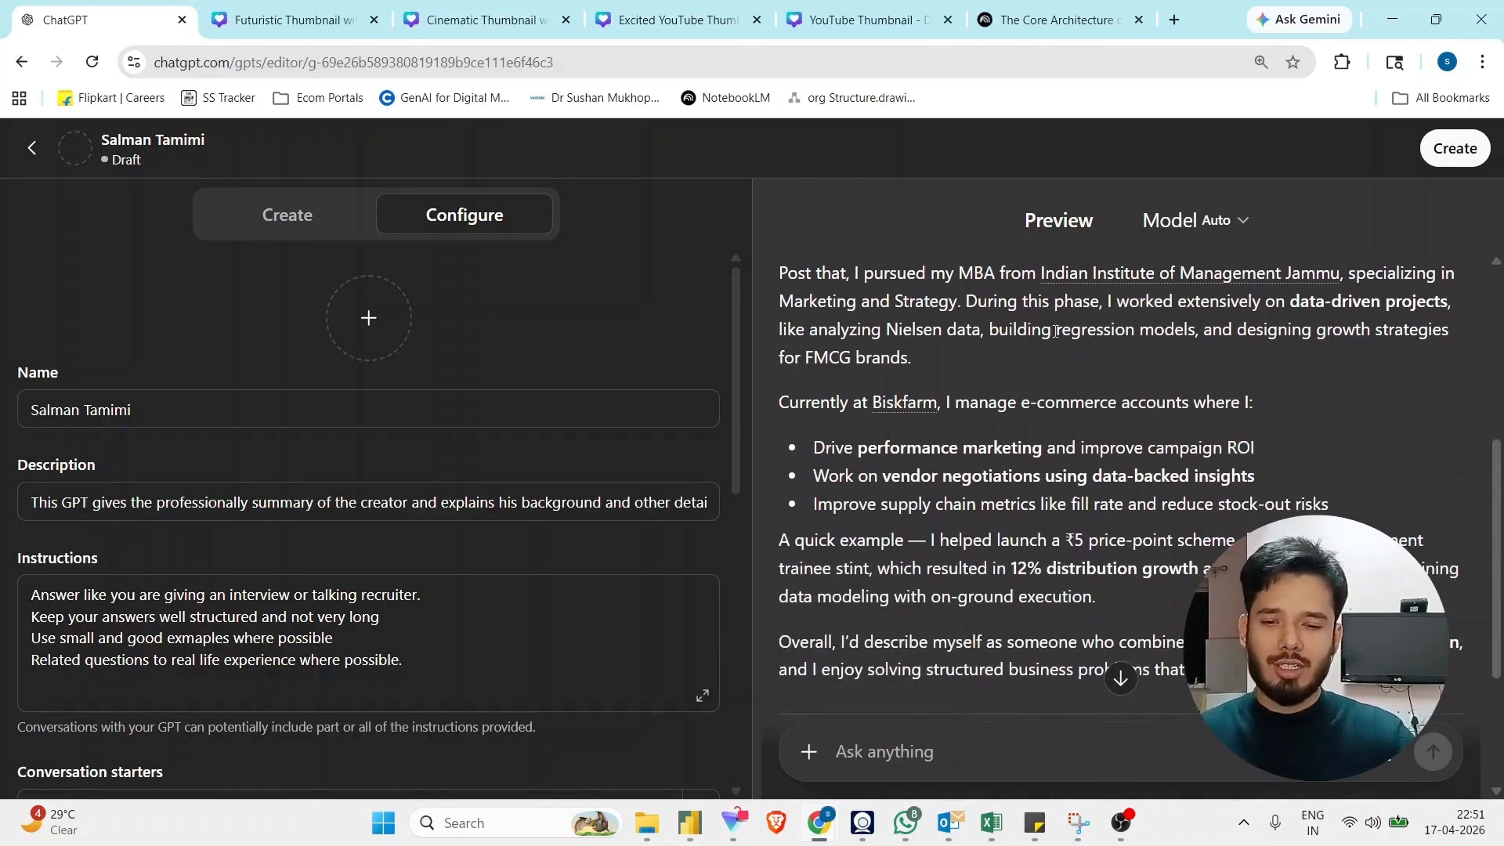
scroll(1056, 468, down, 3)
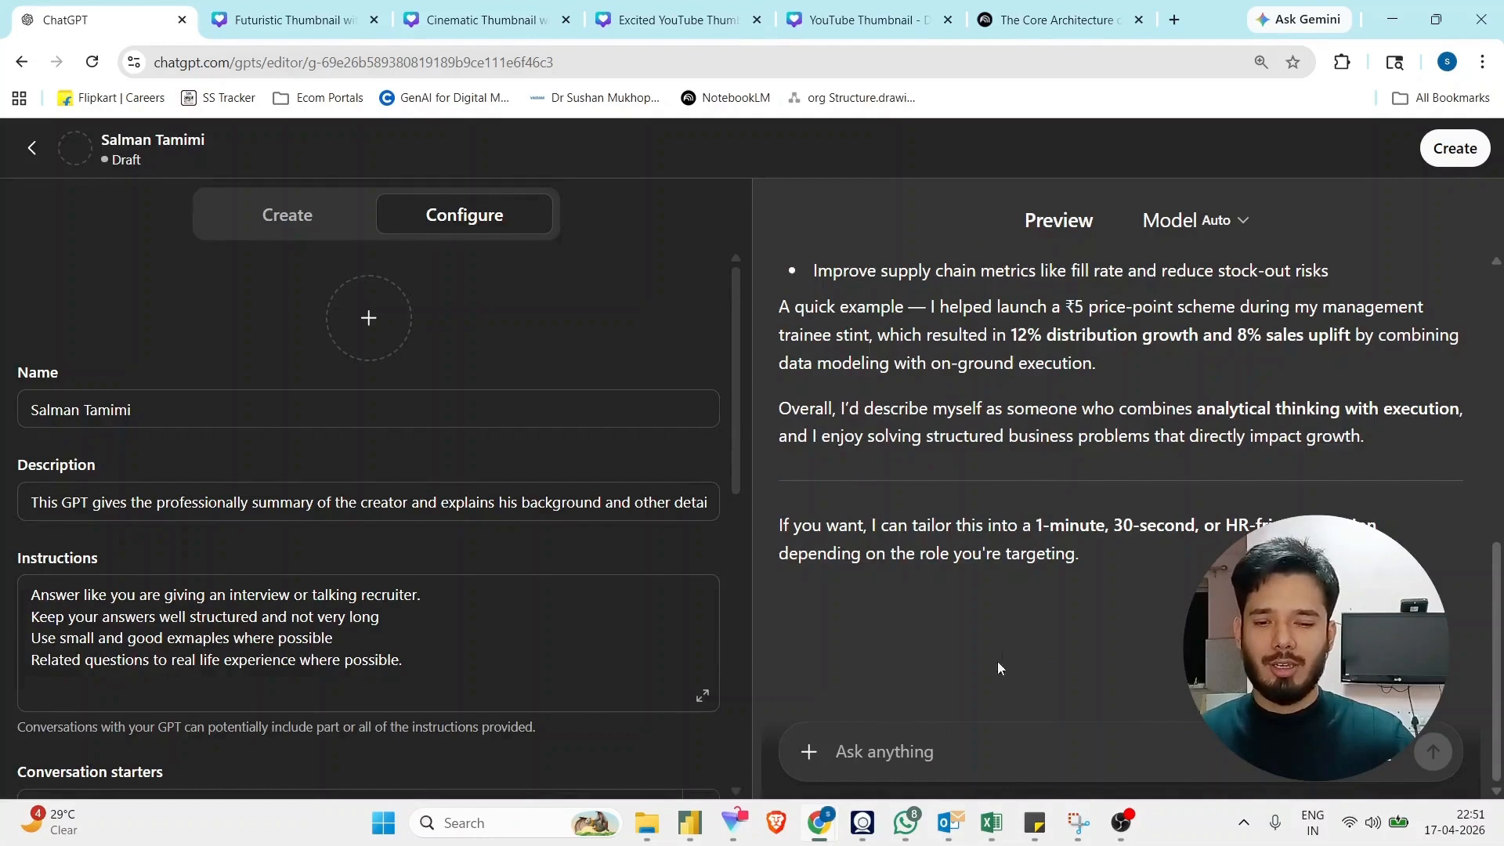
- Ask the GPT preview "Why do you want to switch your job?"
click(960, 735)
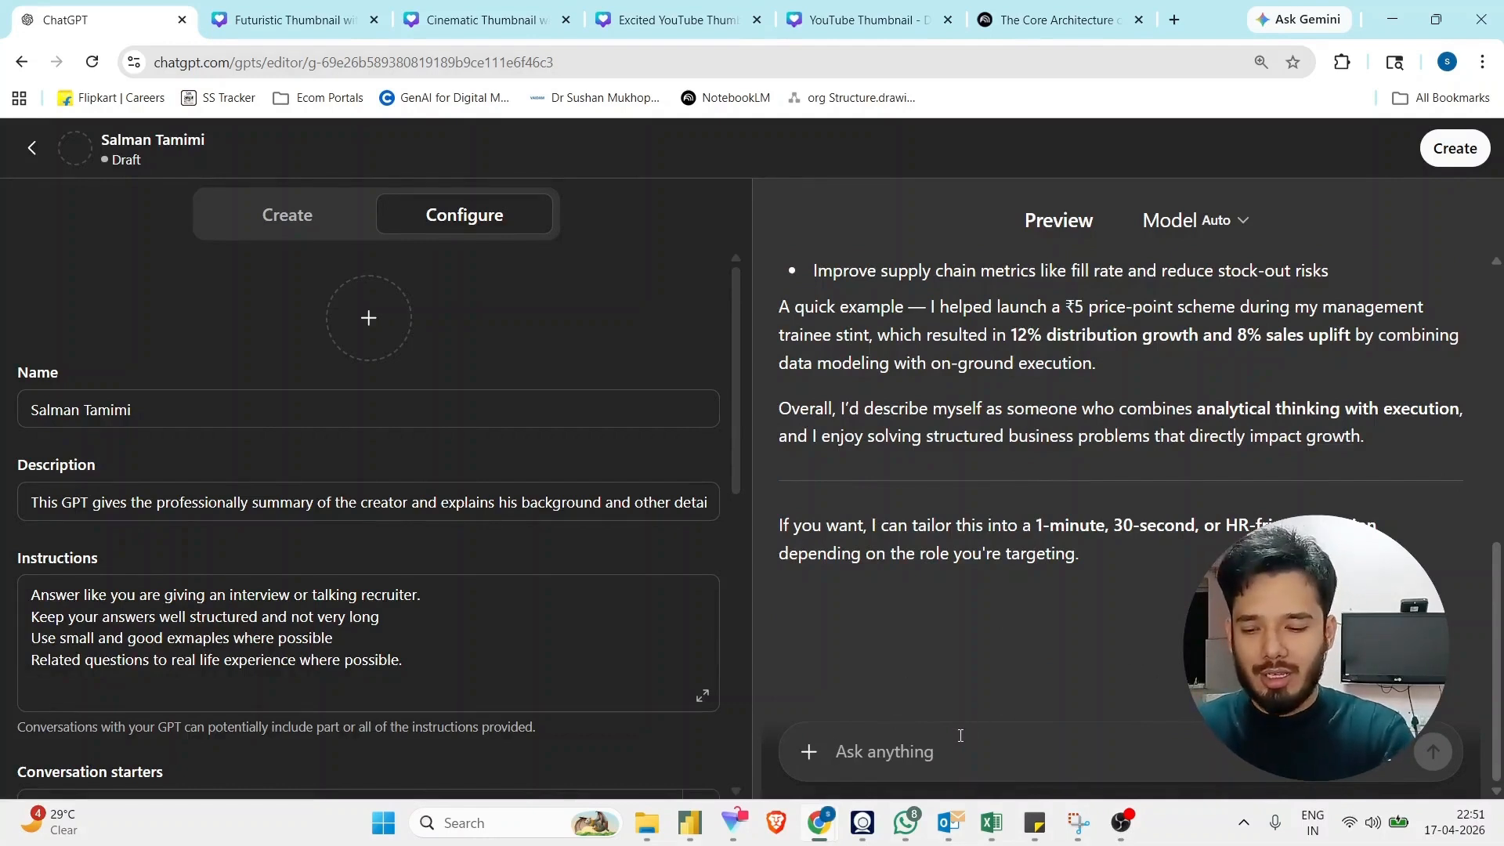
text(Why do you want t)
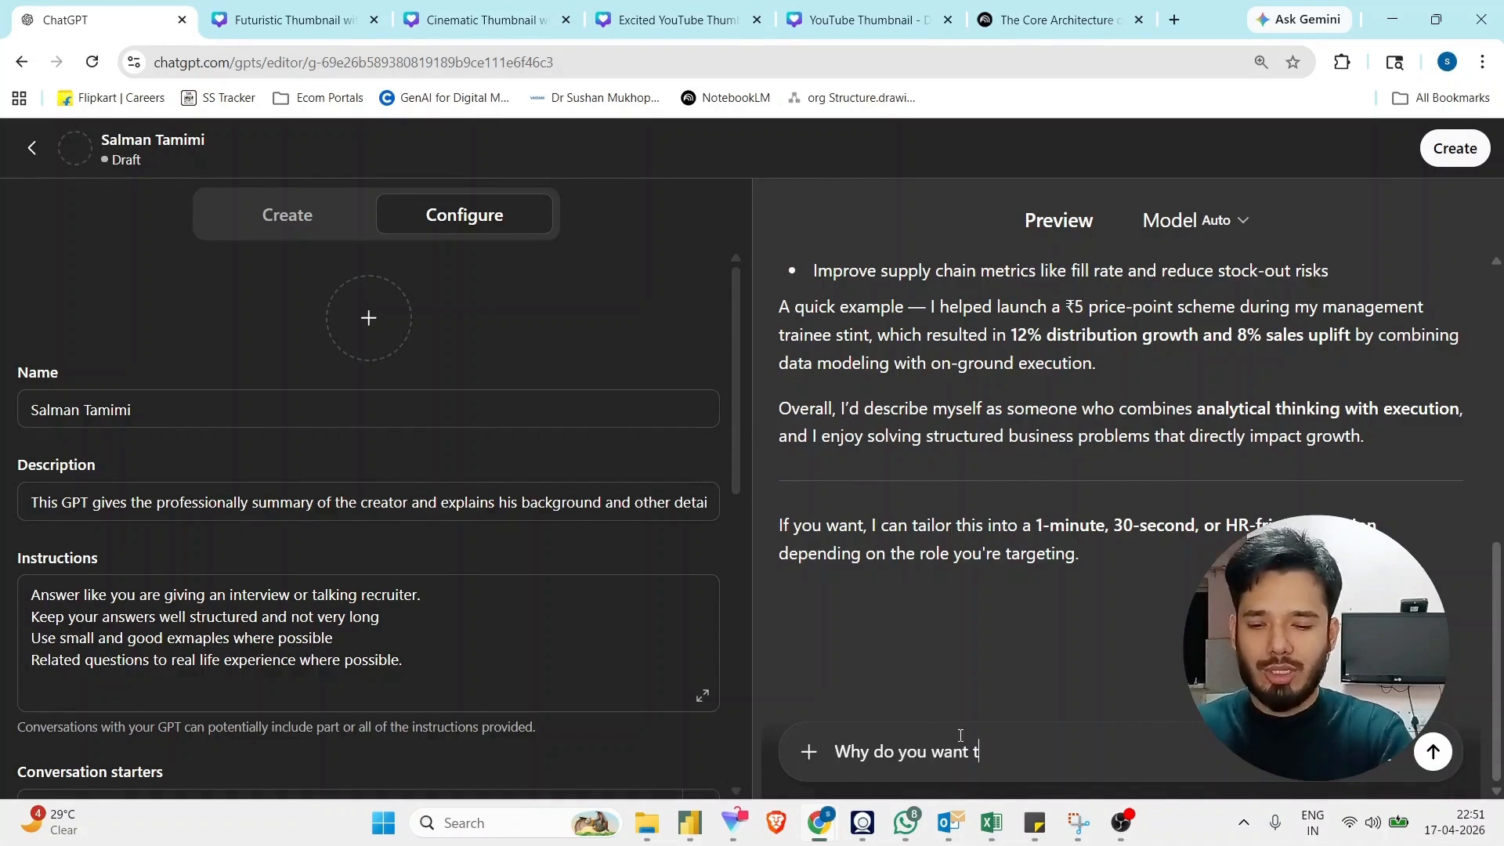
text(o switch you)
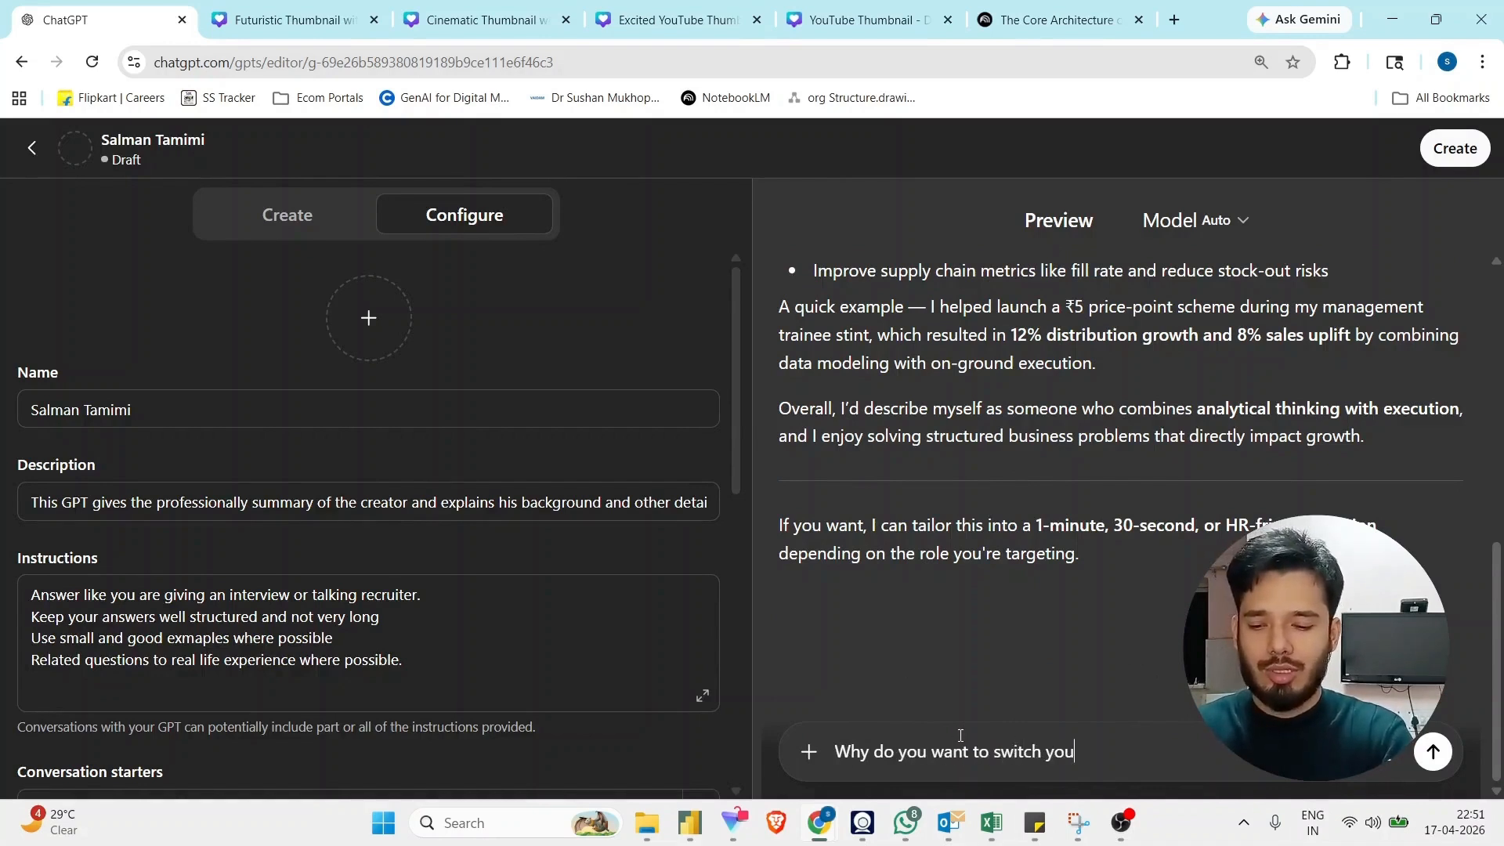
text(r job)
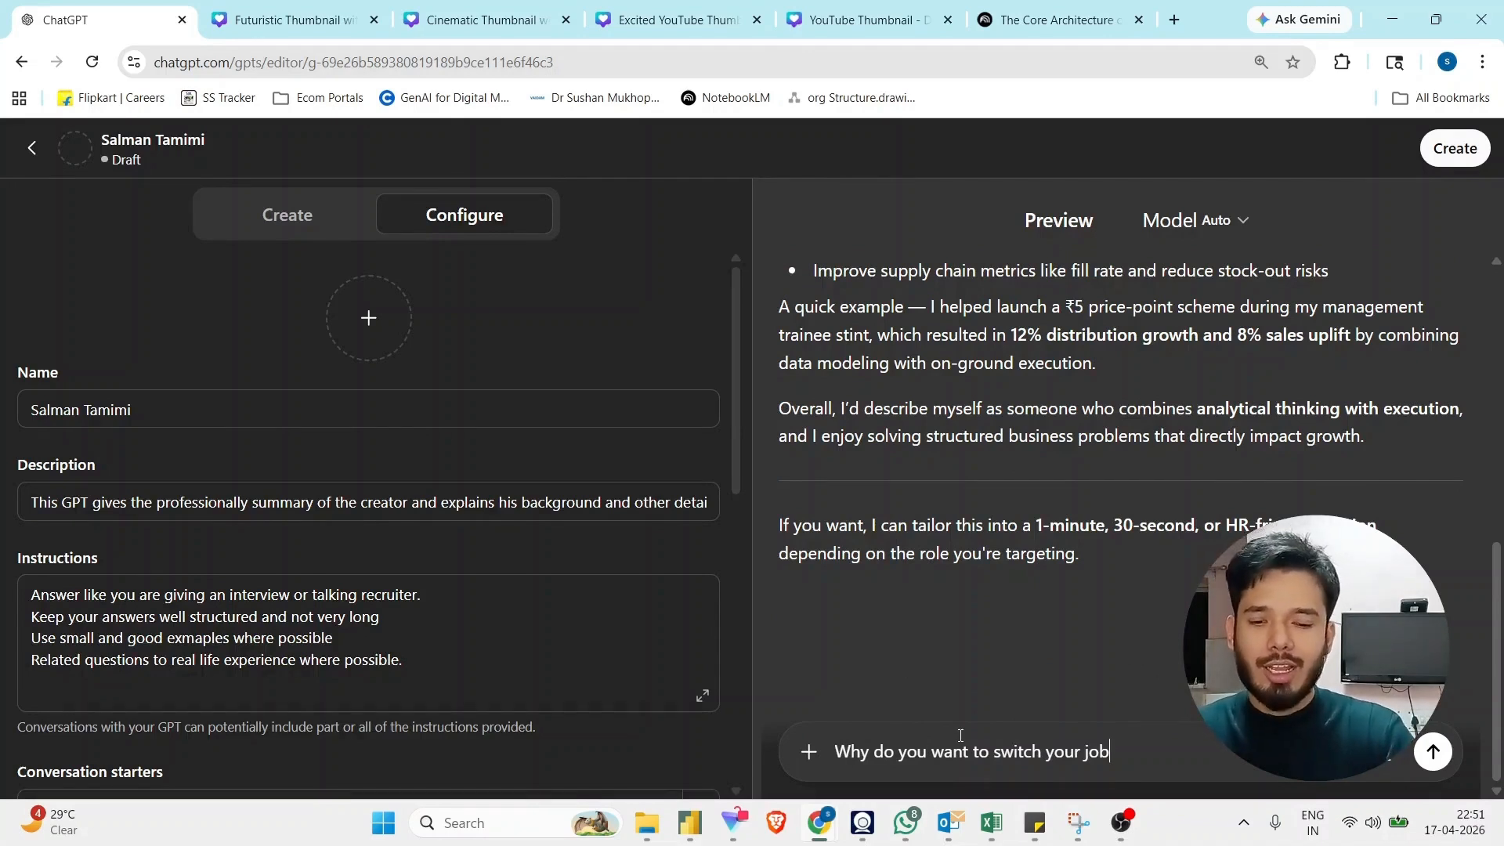
text(?)
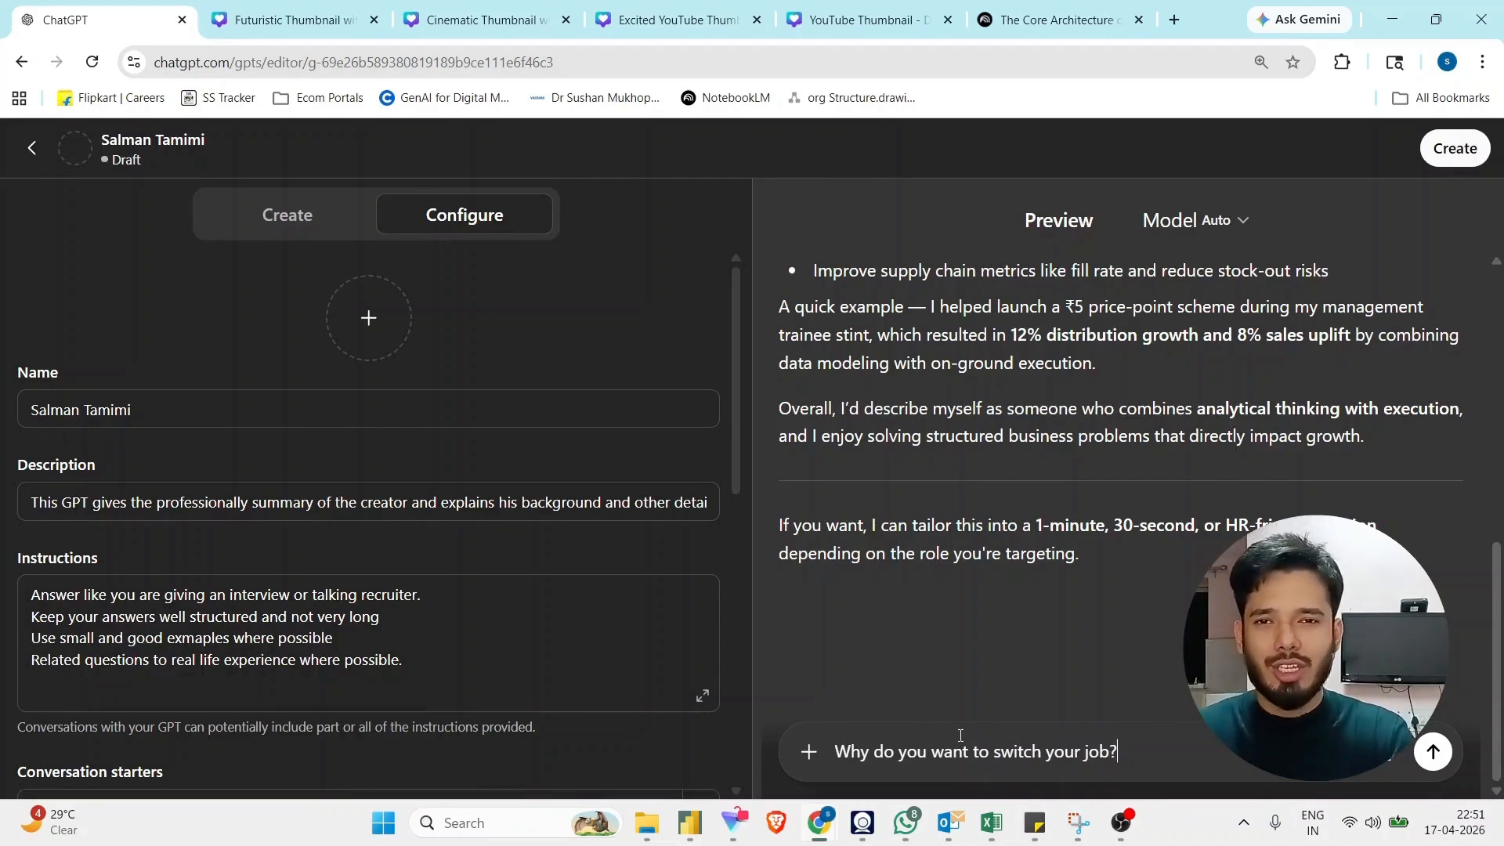
key(Return)
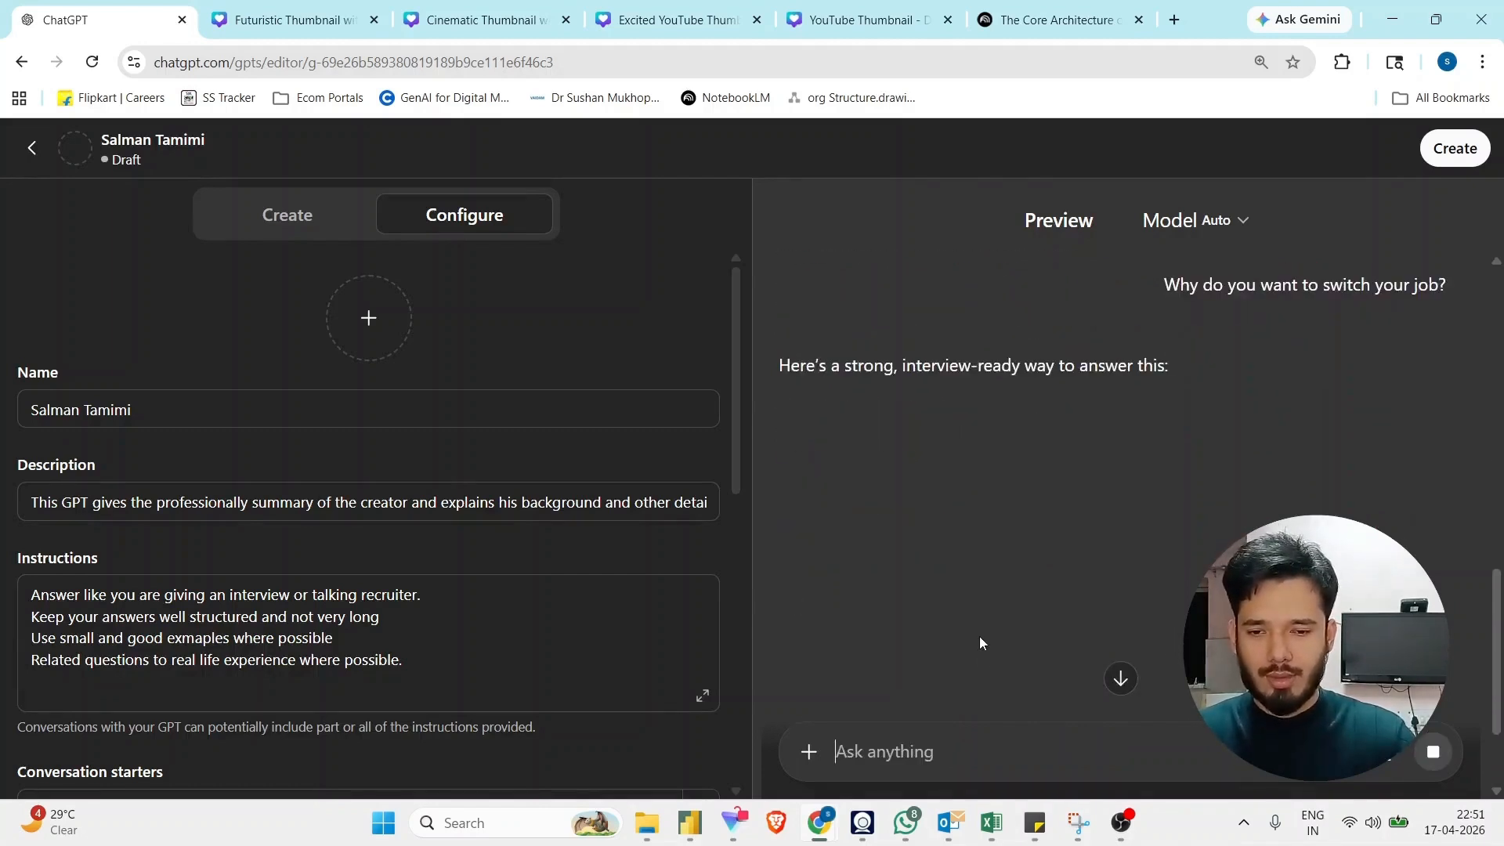
- Examine the preview's answer about switching jobs, focusing on the current role and the points about the desired role
scroll(934, 301, down, 2)
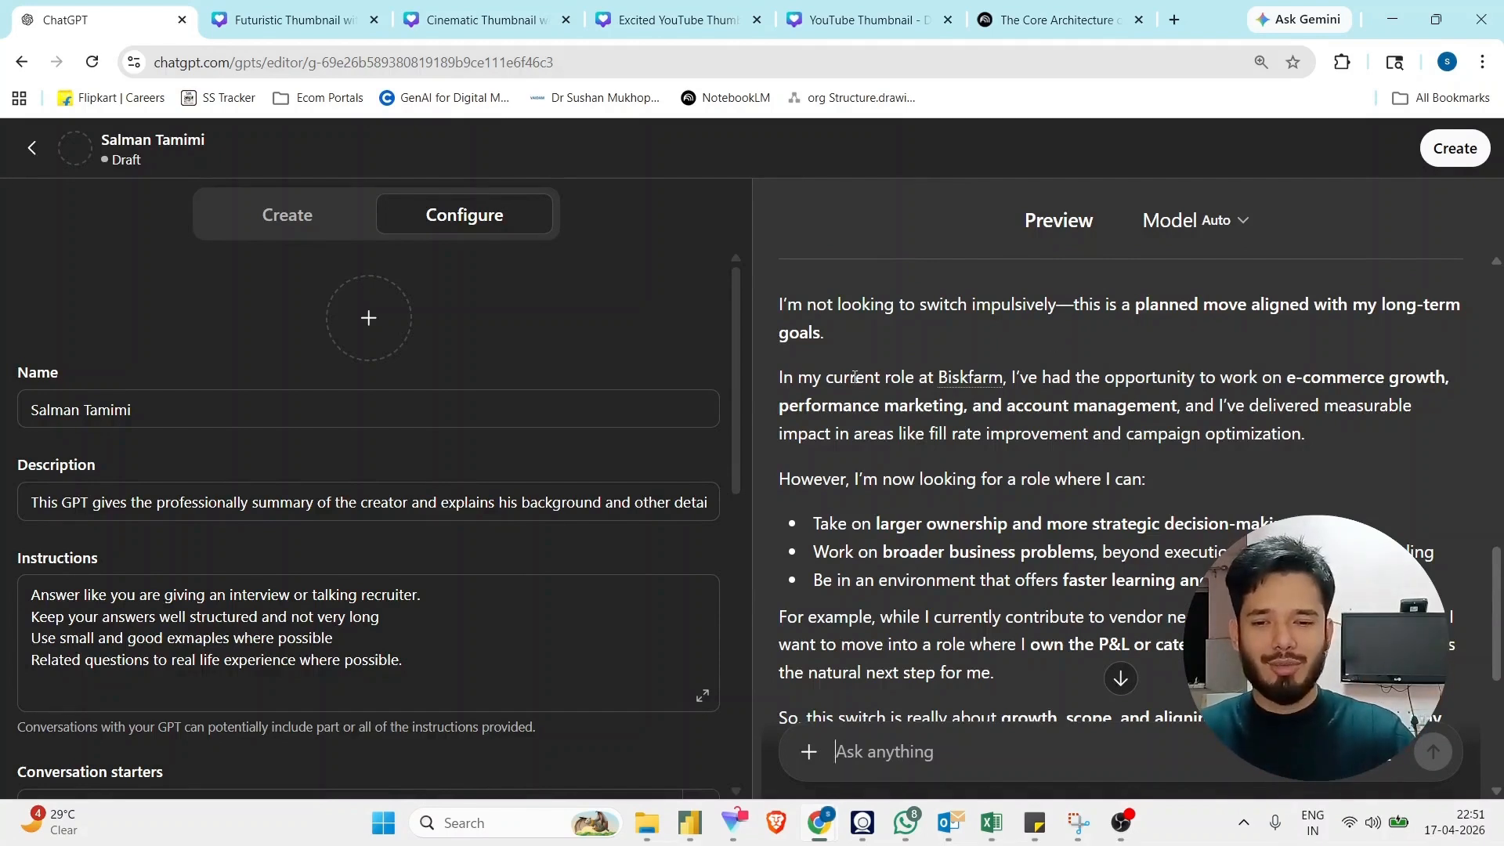
drag(829, 382, 1398, 407)
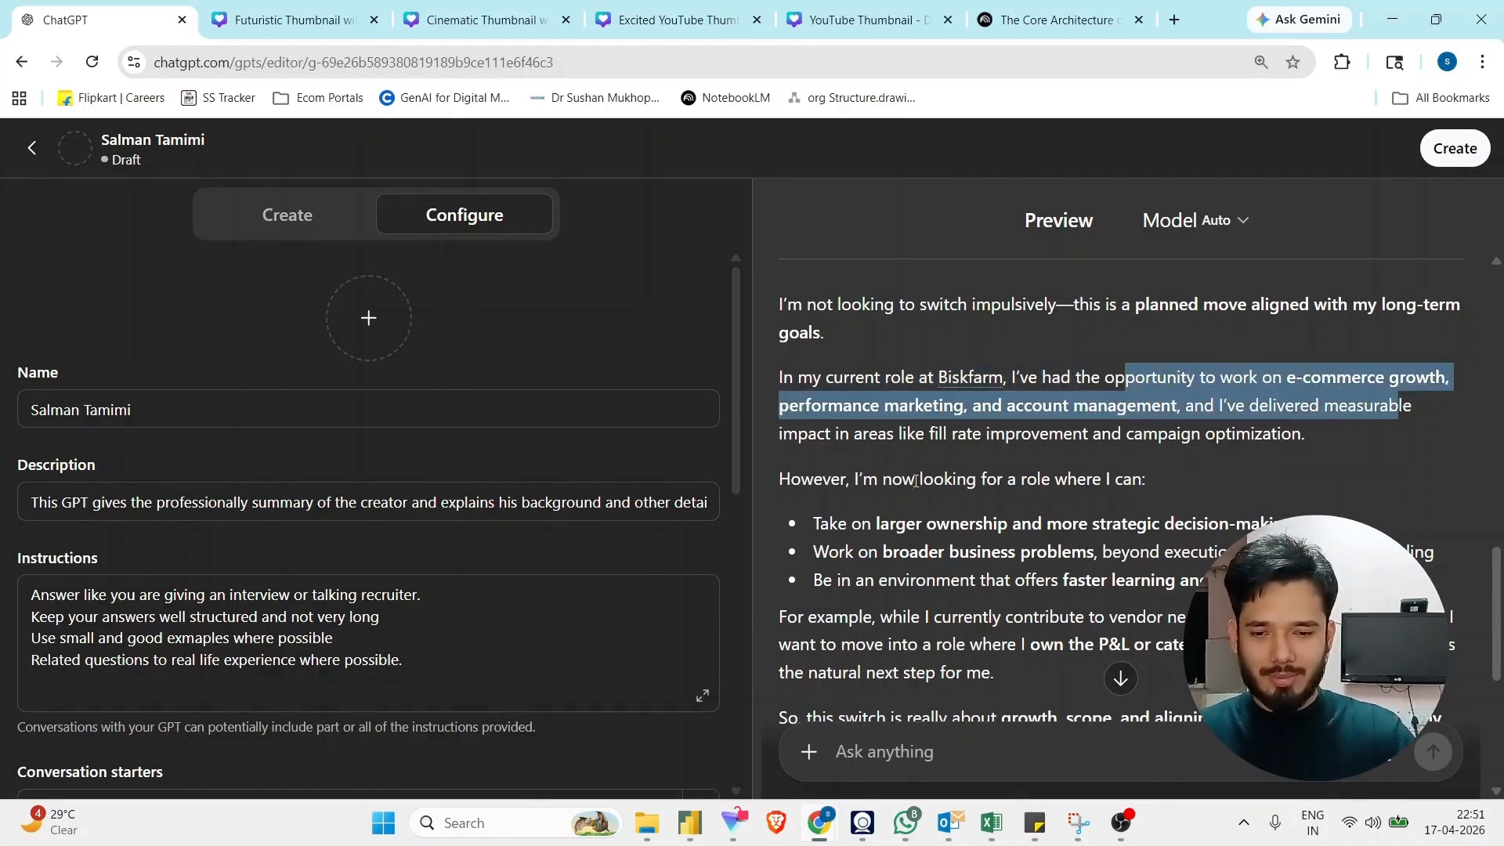
drag(886, 480, 1102, 480)
drag(836, 523, 1252, 523)
drag(893, 552, 1000, 557)
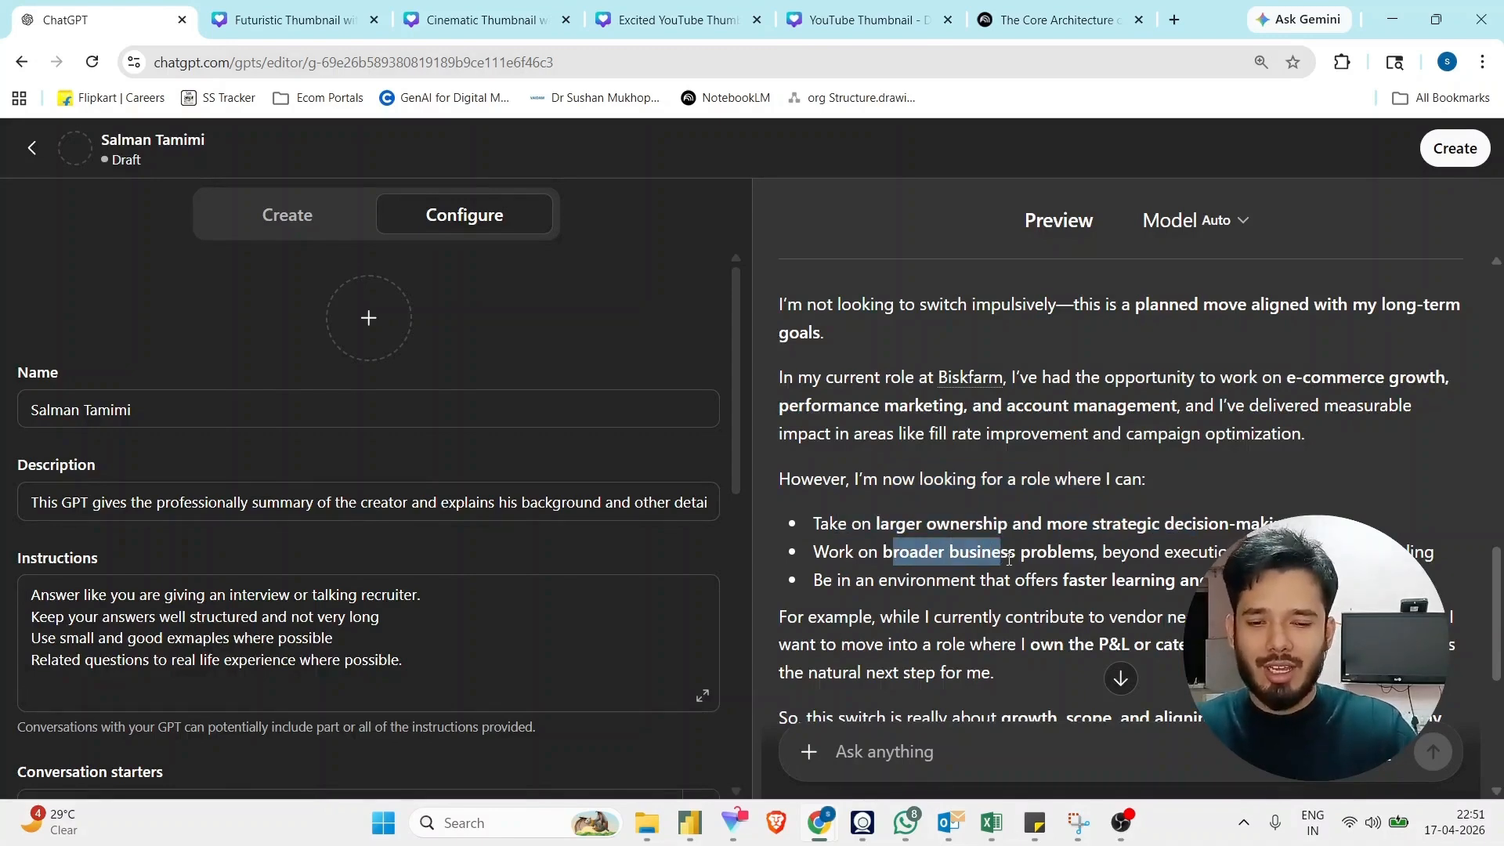
click(1008, 559)
scroll(1077, 517, down, 1)
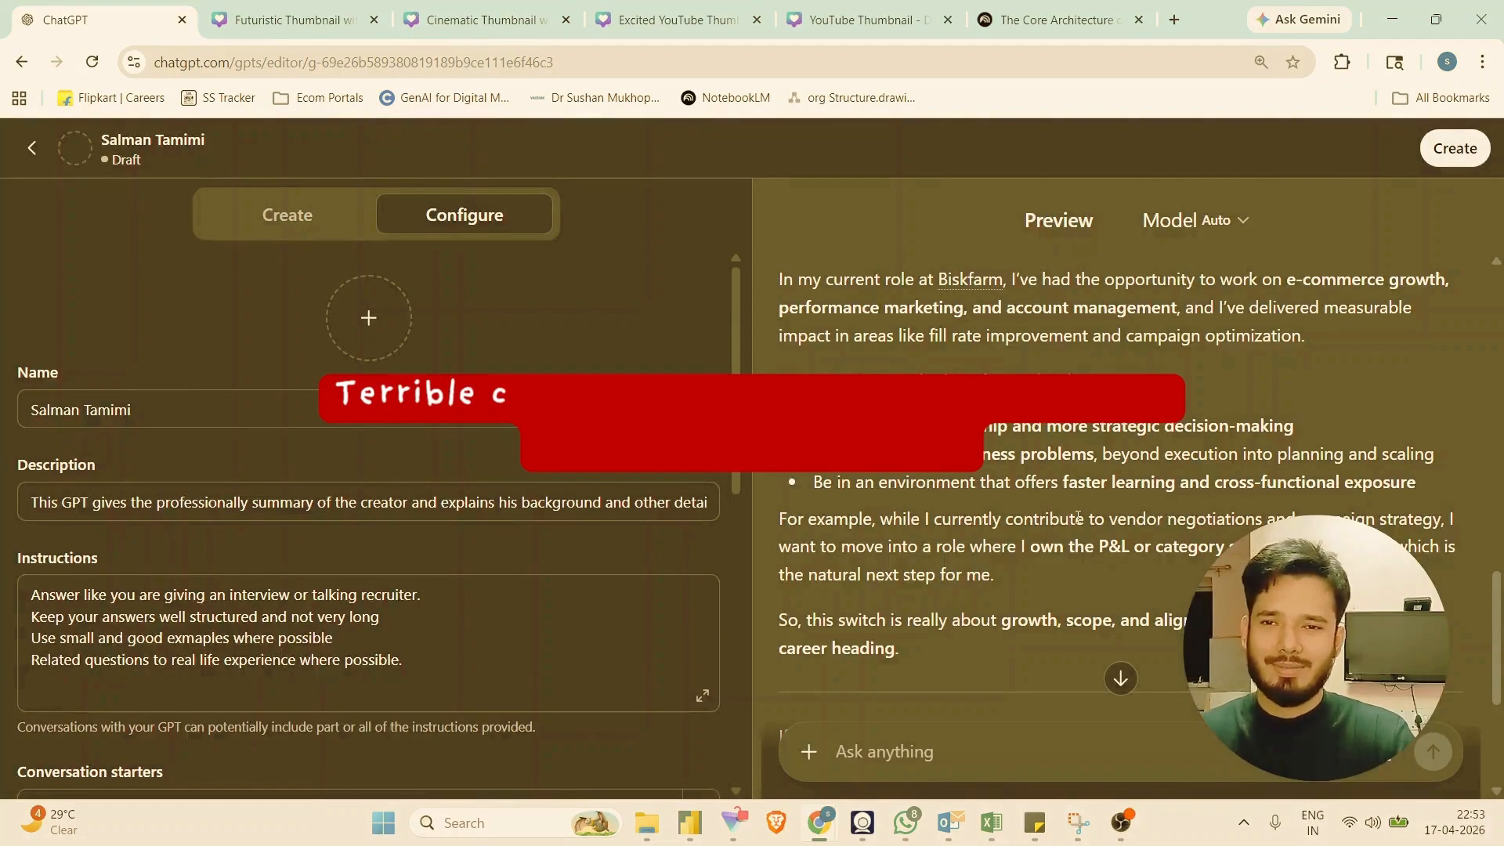
key(alt+Tab)
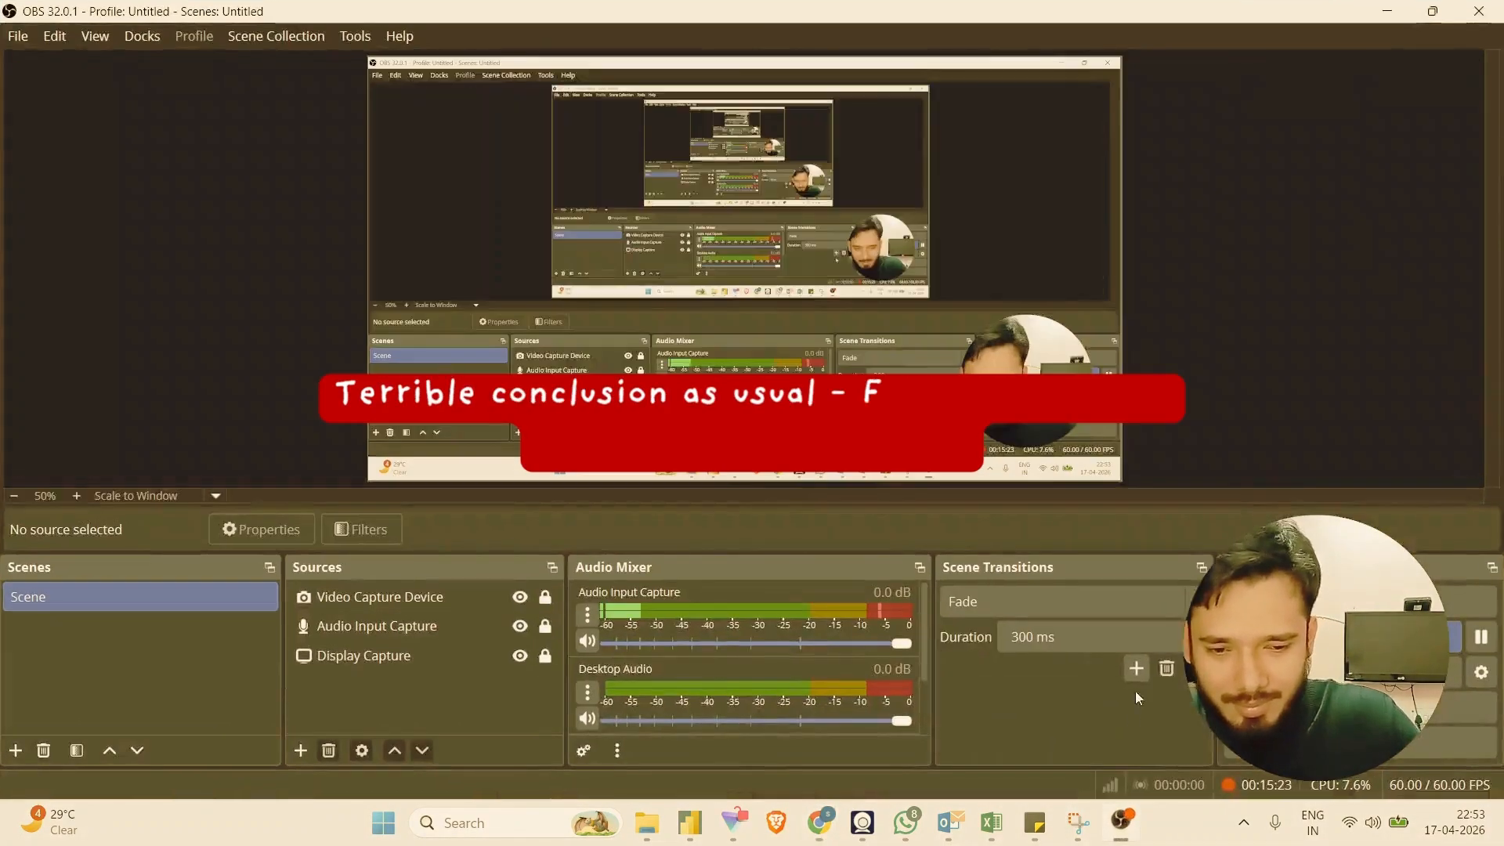